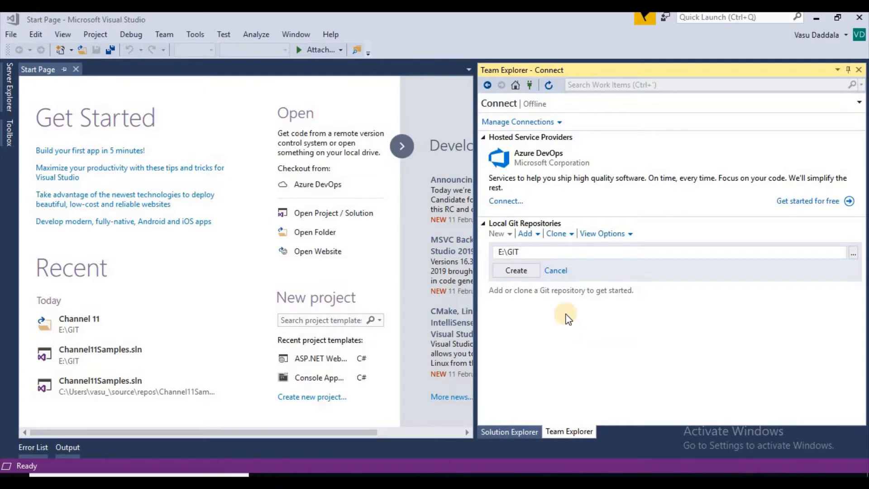
left_click(529, 84)
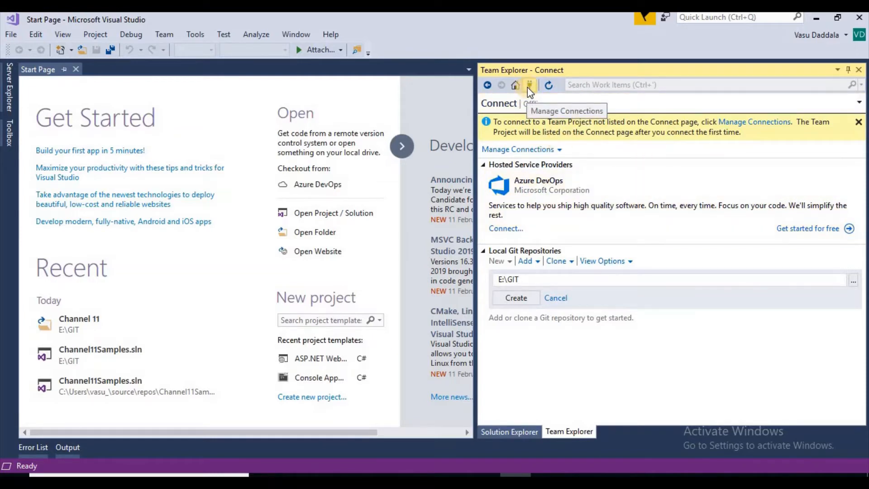
left_click(752, 123)
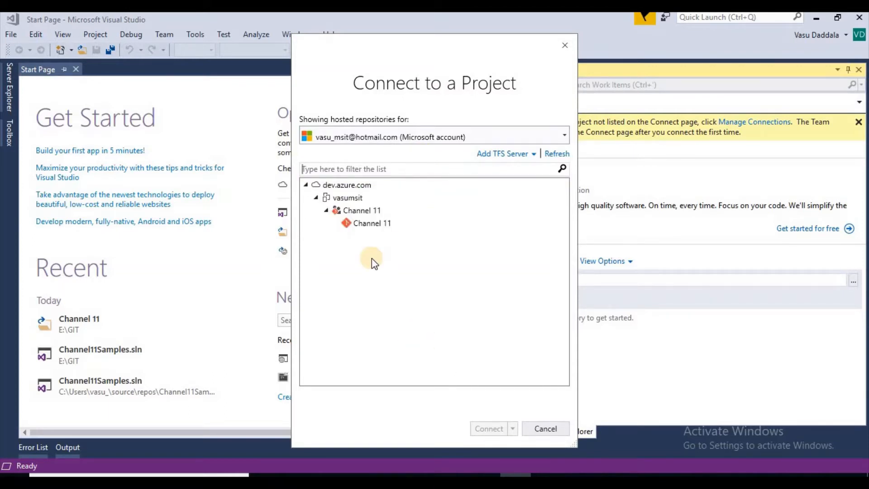
left_click(368, 224)
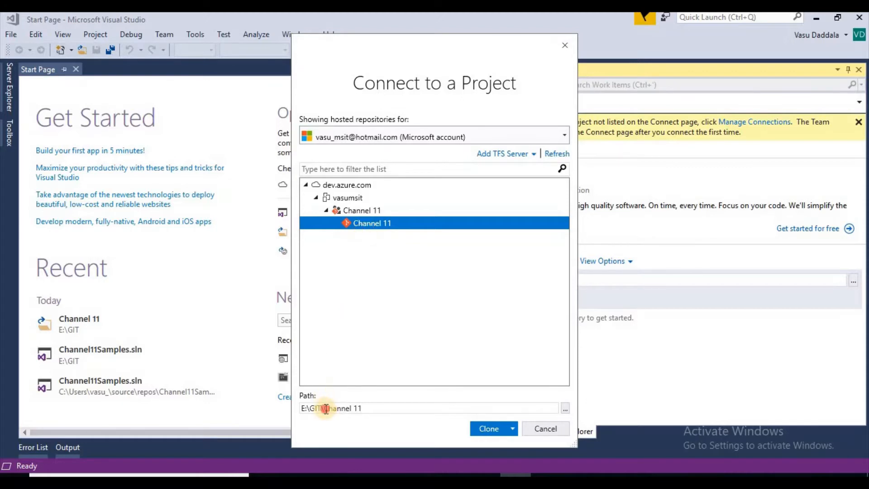
left_click_drag(324, 409, 387, 407)
key("BackSpace")
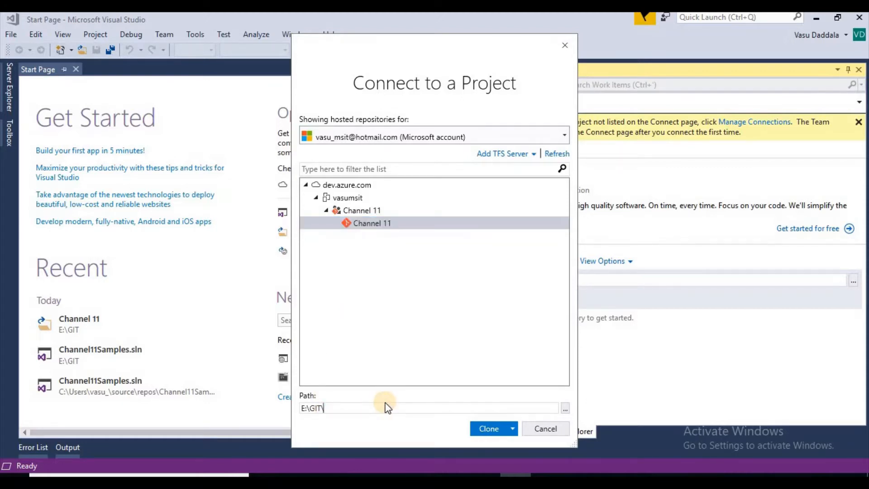
left_click(355, 226)
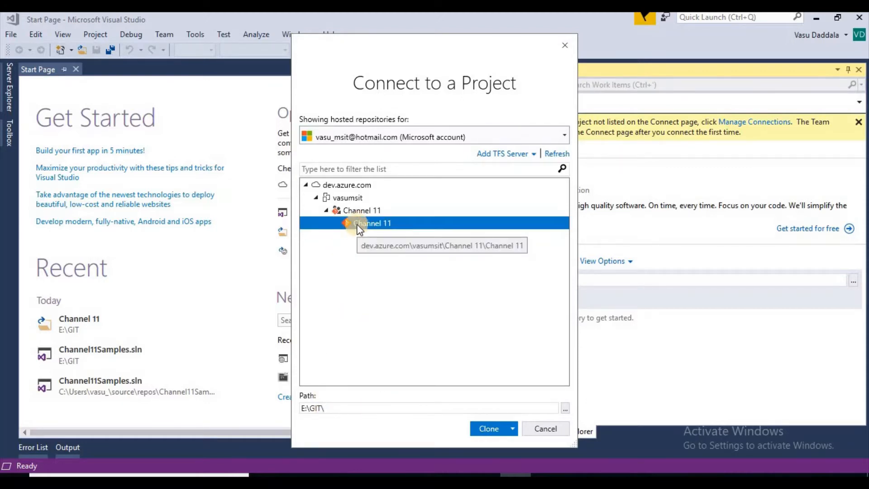
left_click(546, 428)
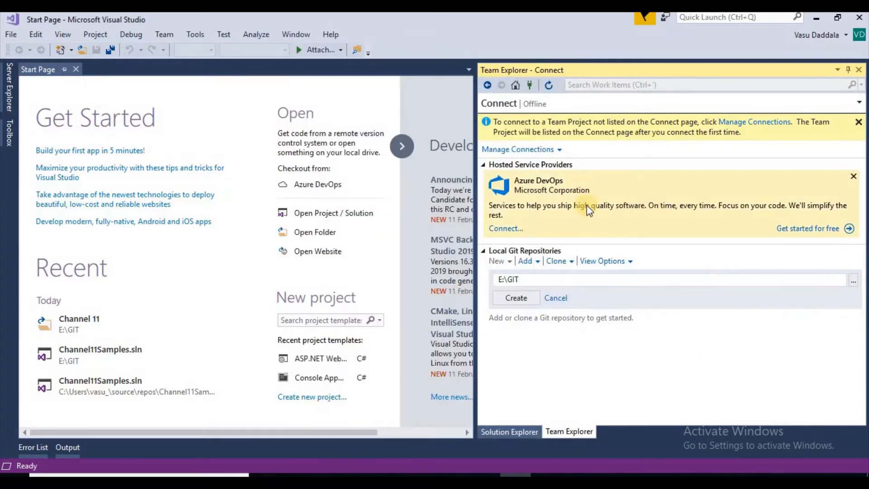
Cancel the pending new local repository and clone the Channel 11 repository from Azure DevOps into E:\GIT\.
left_click_drag(532, 277, 491, 271)
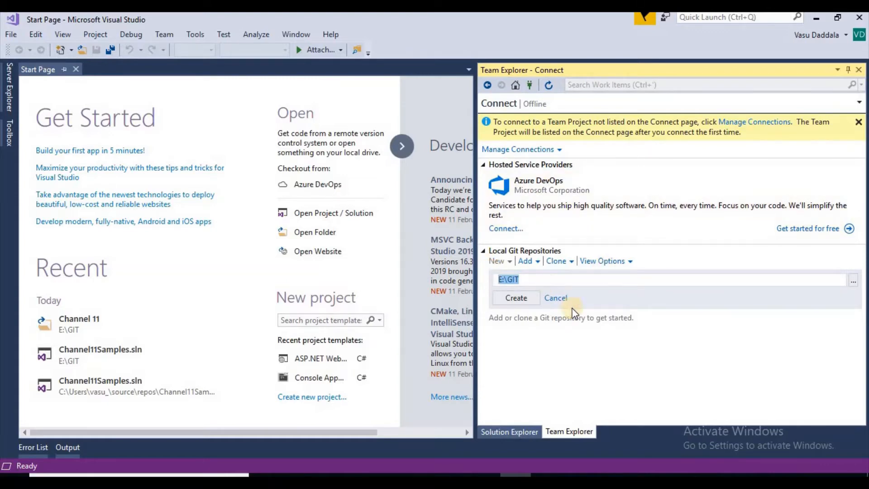
left_click(557, 299)
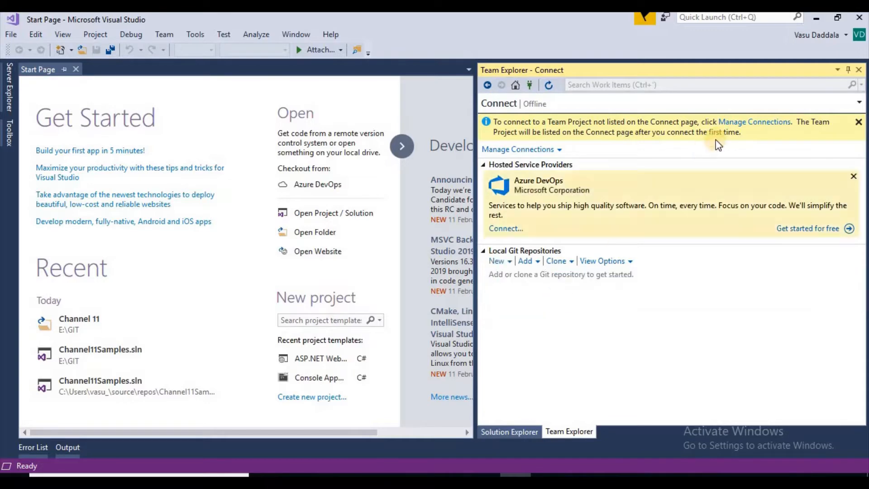
left_click(733, 122)
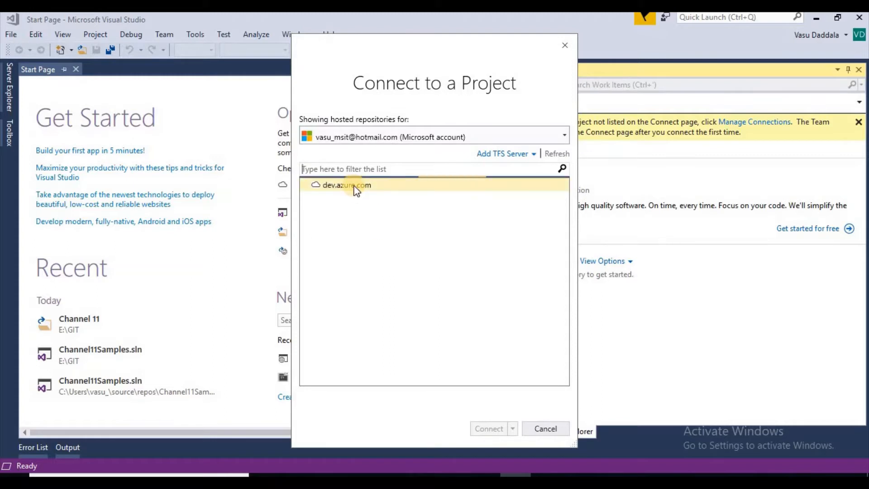
left_click(376, 224)
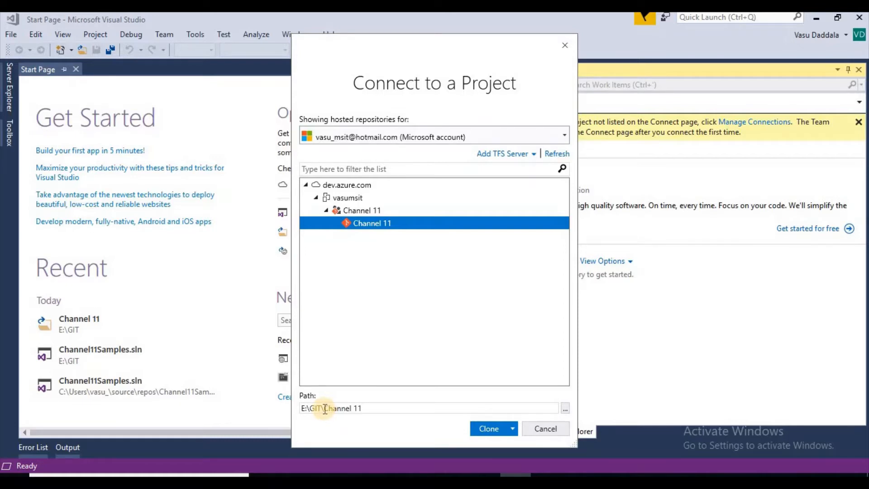
left_click_drag(325, 409, 388, 404)
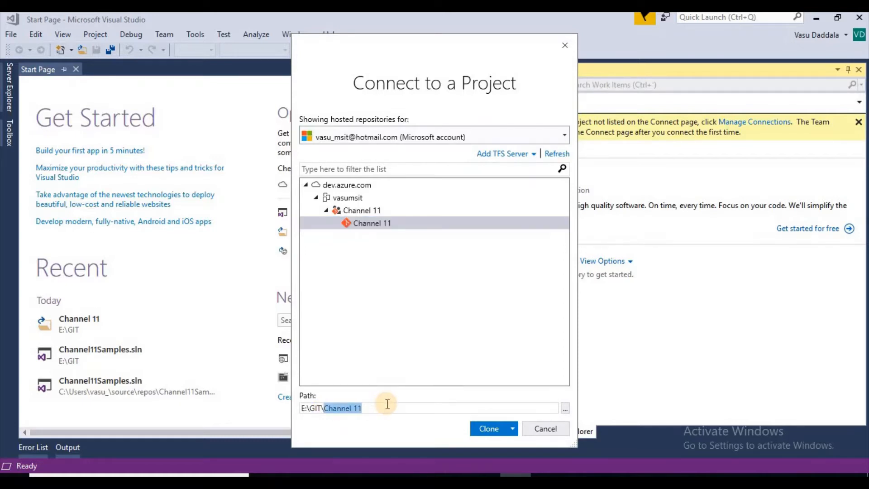
key("BackSpace")
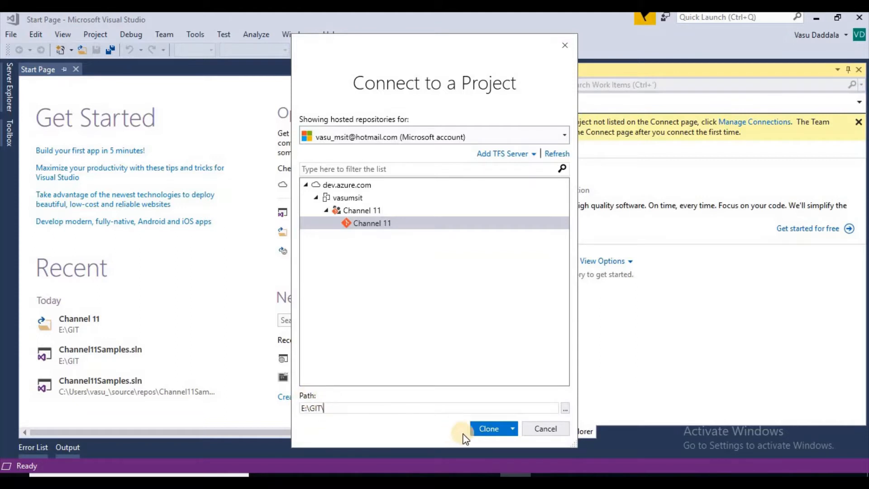
left_click(502, 430)
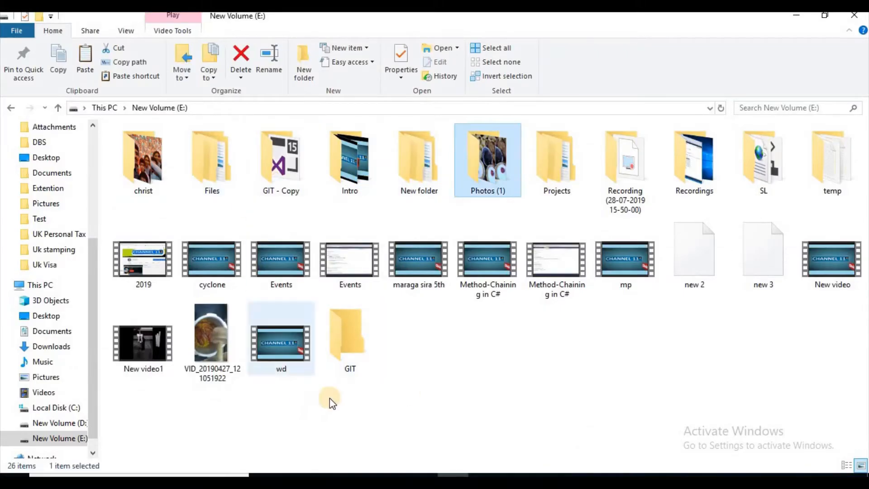
In File Explorer, copy the Channel11Samples and packages folders and Channel11Samples.sln from the GIT - Copy folder into E:\GIT.
double_click(353, 347)
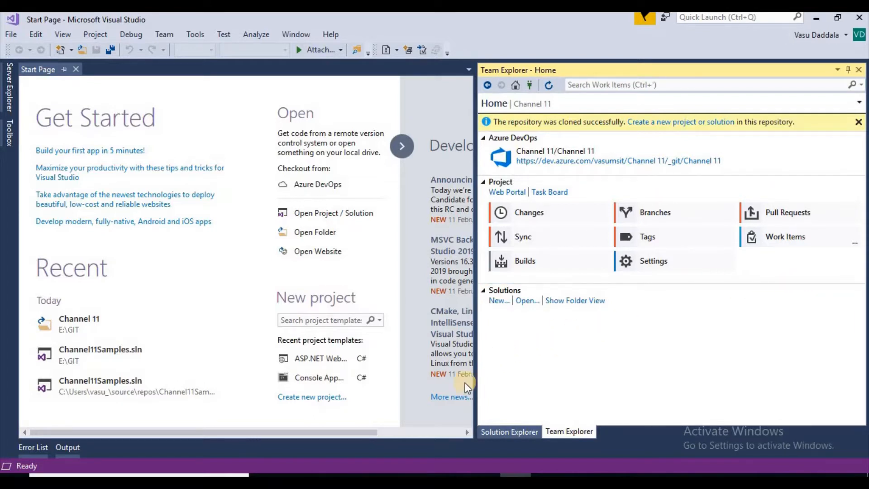
left_click(450, 472)
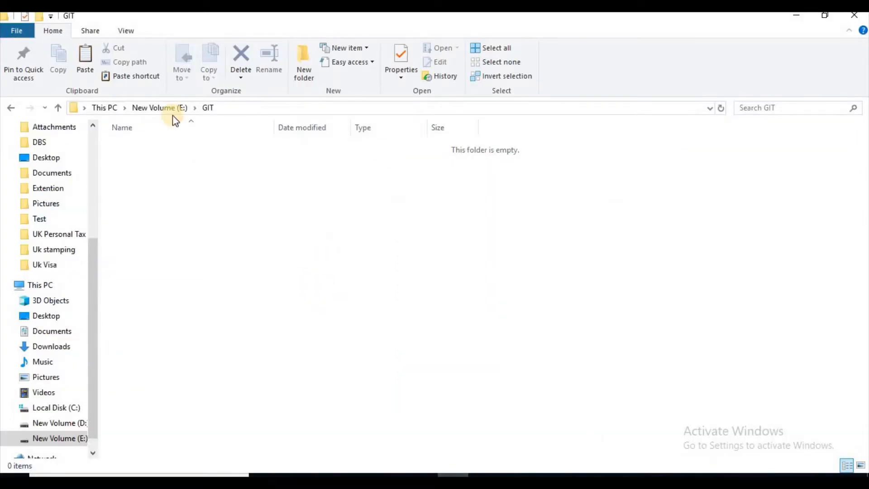
left_click(159, 107)
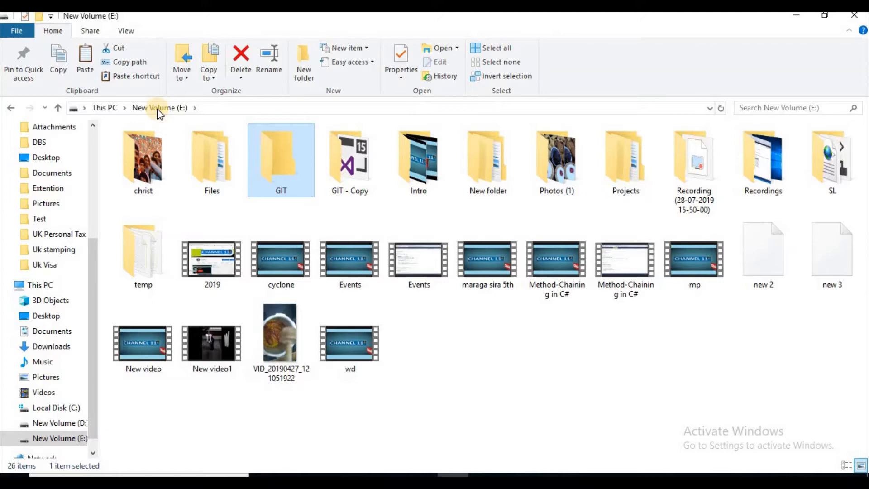
double_click(353, 165)
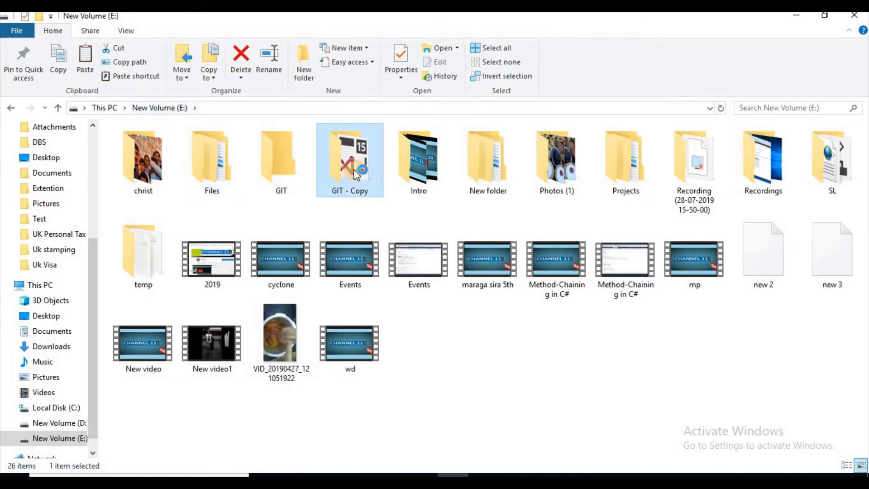
left_click_drag(198, 156, 202, 145)
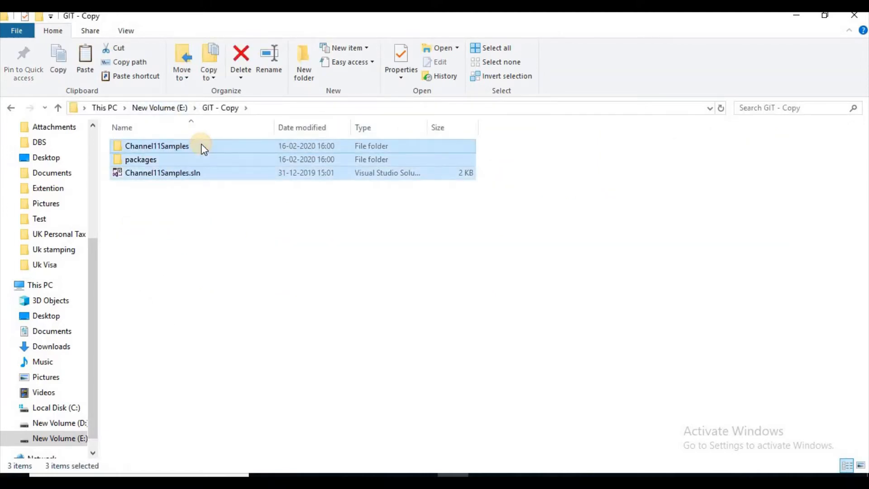
key("alt+Up")
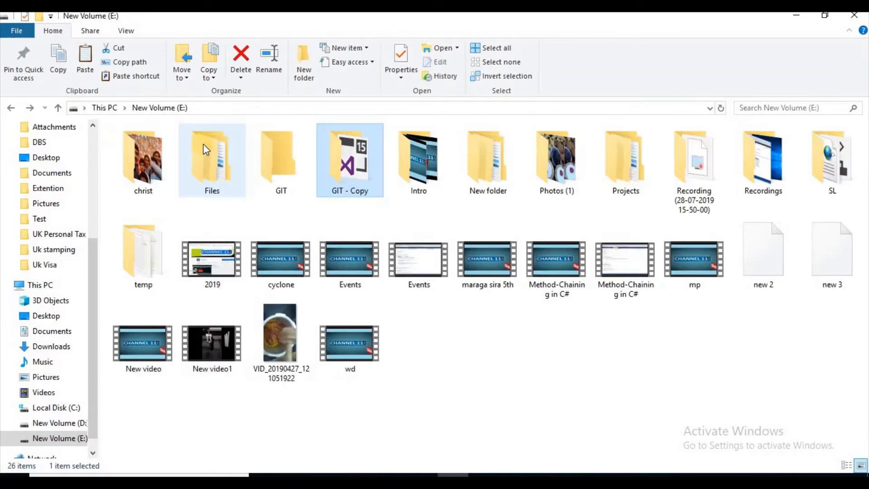
left_click(261, 161)
double_click(262, 161)
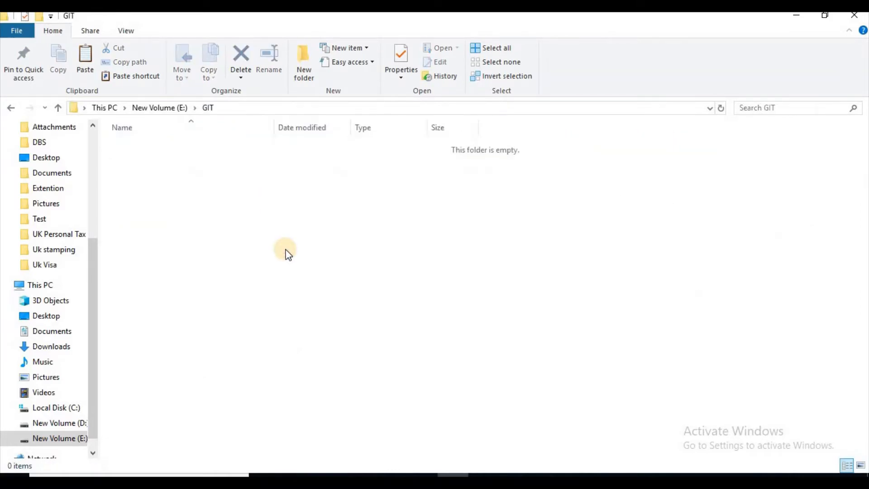
key("ctrl+v")
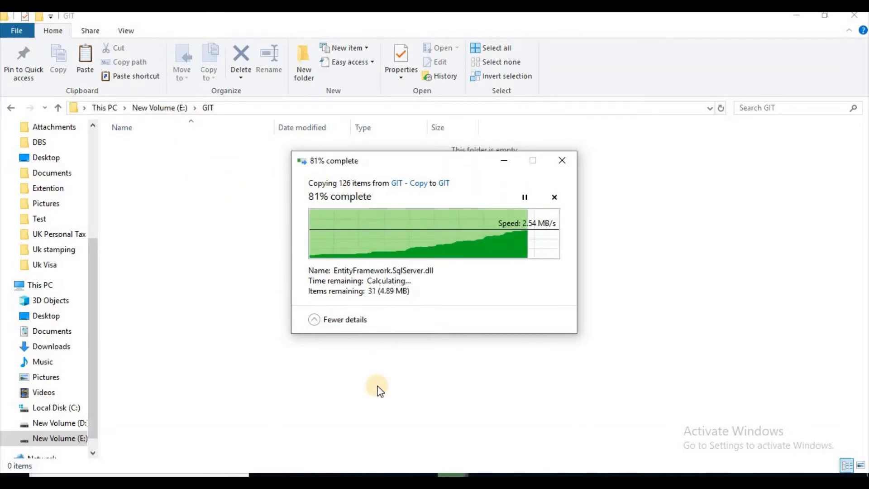
Switch to Visual Studio, refresh Team Explorer and open the local Git repository at E:\GIT.
left_click(514, 481)
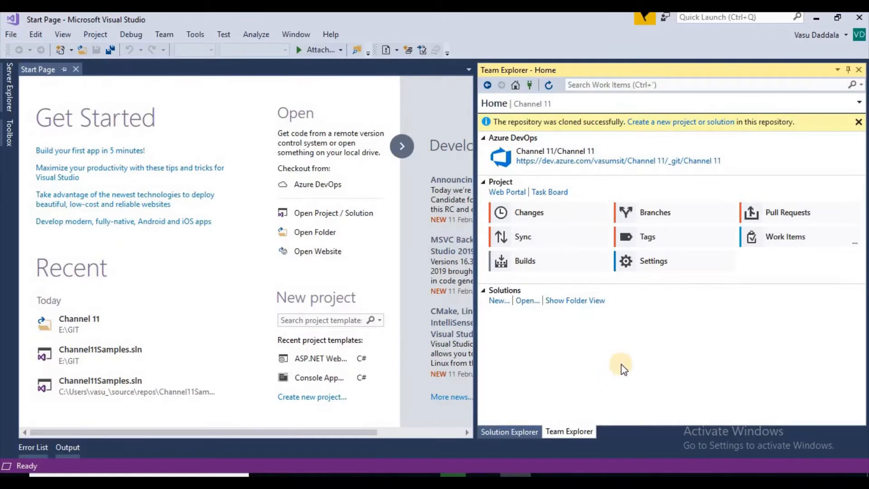
left_click(548, 85)
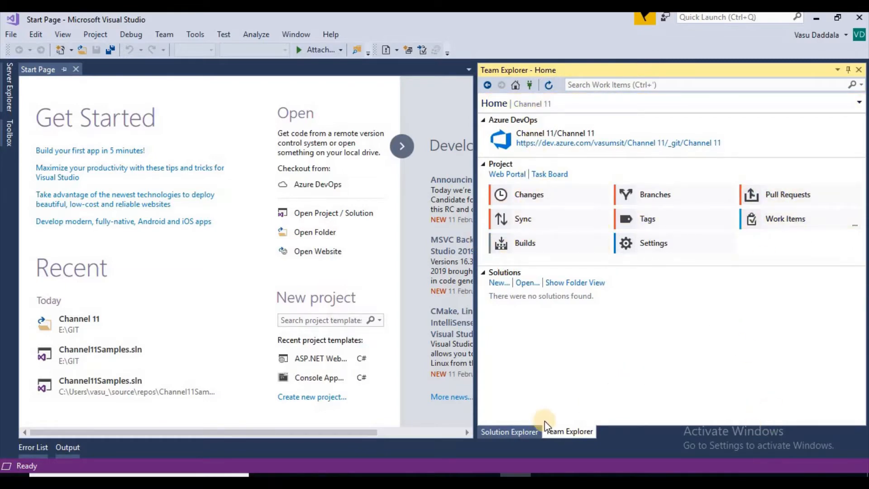
left_click(549, 283)
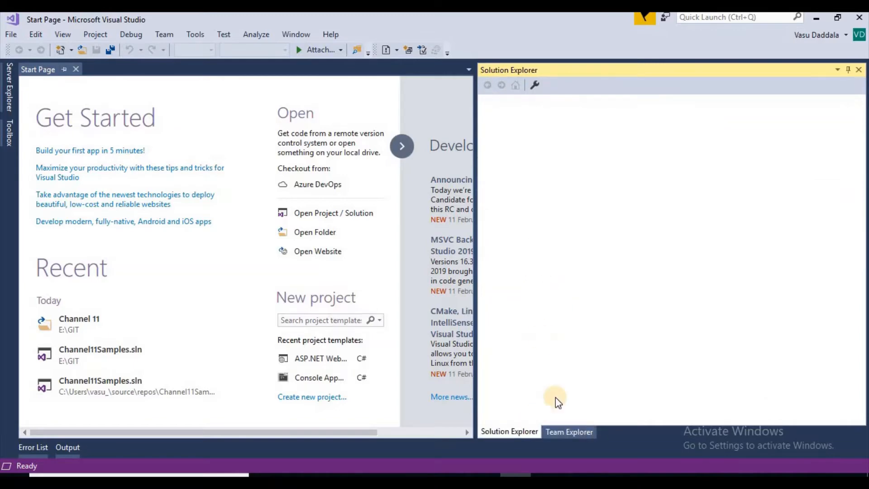
left_click(566, 433)
left_click(515, 86)
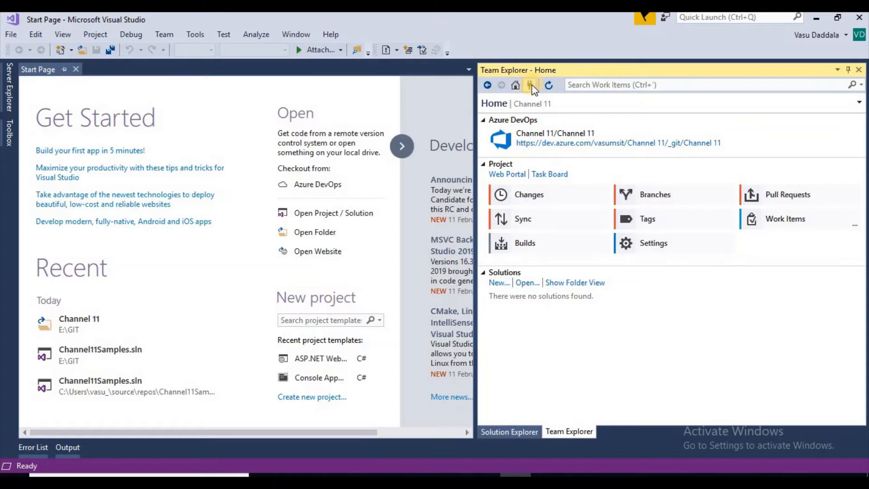
left_click(531, 86)
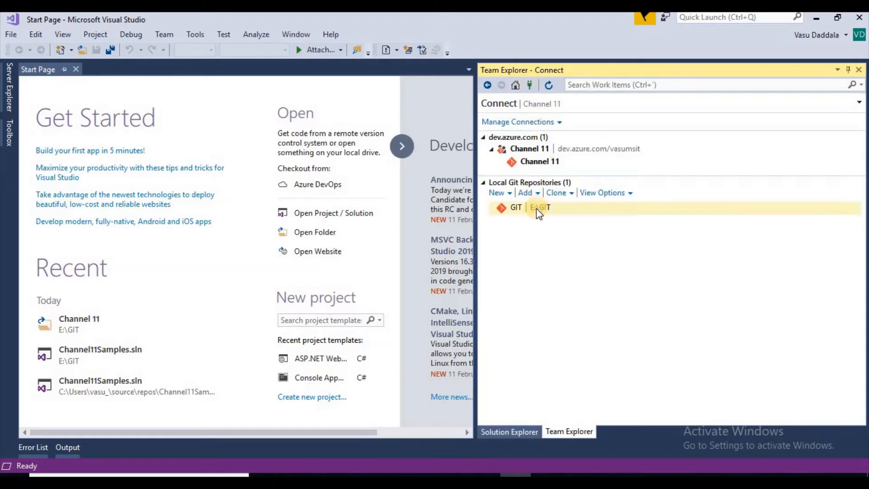
left_click(539, 209)
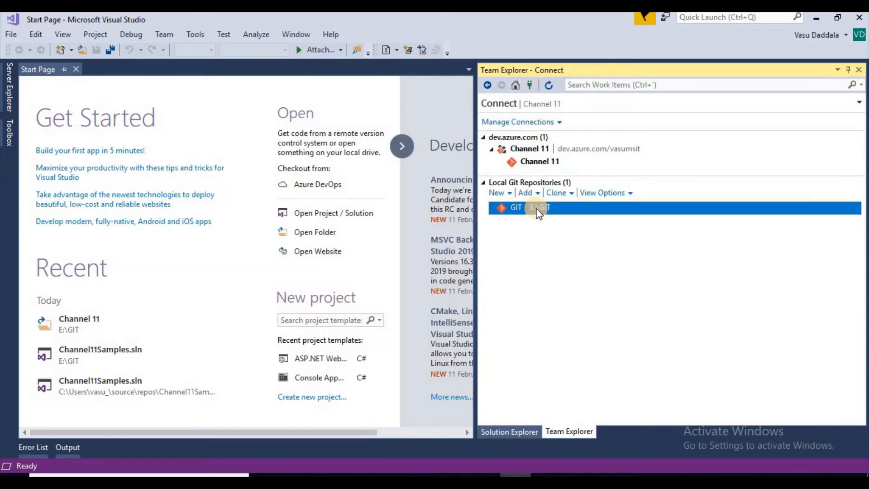
double_click(569, 212)
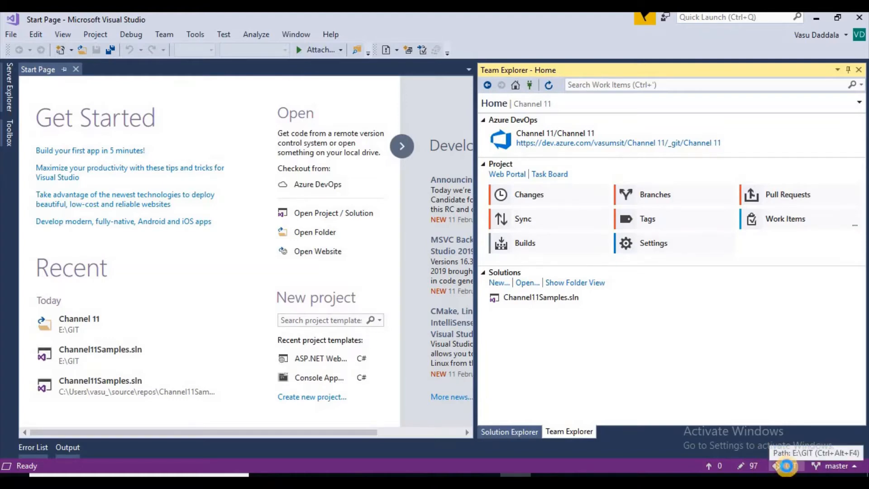
Examine the repository's connection and unpushed commits, and review the list of uncommitted file changes on the master branch.
left_click(786, 465)
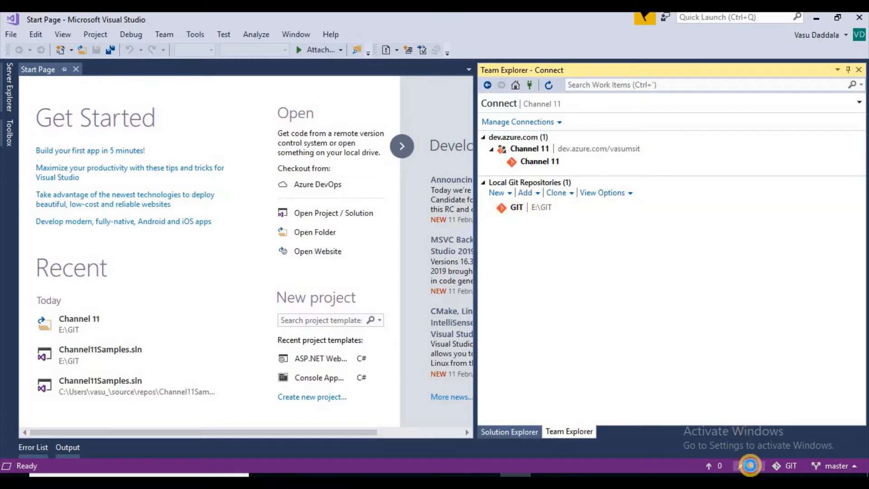
left_click(750, 465)
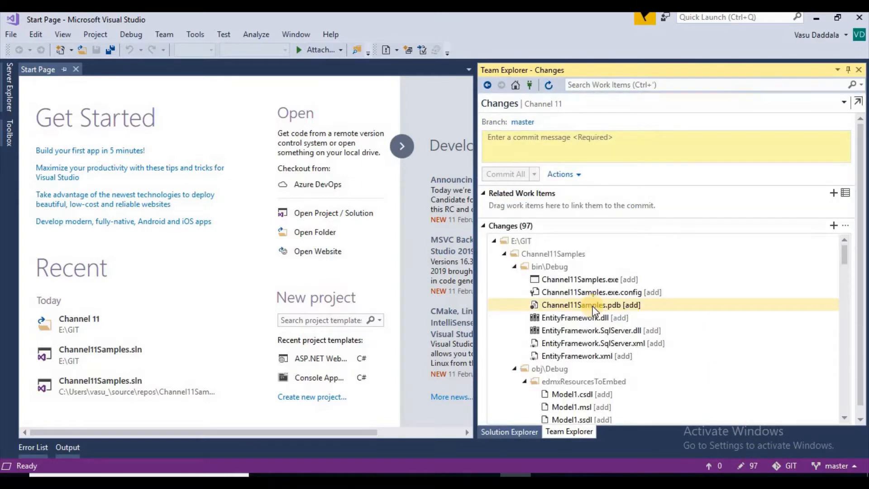
left_click(717, 469)
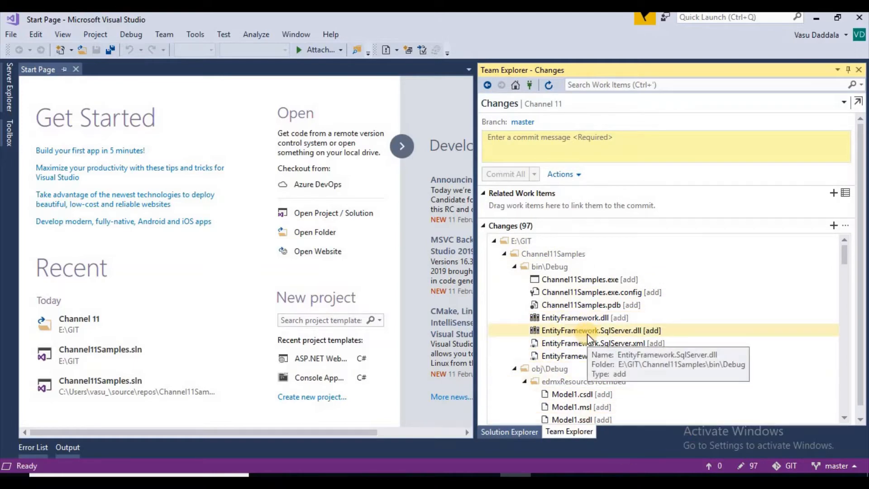
scroll(706, 332, "down", 10)
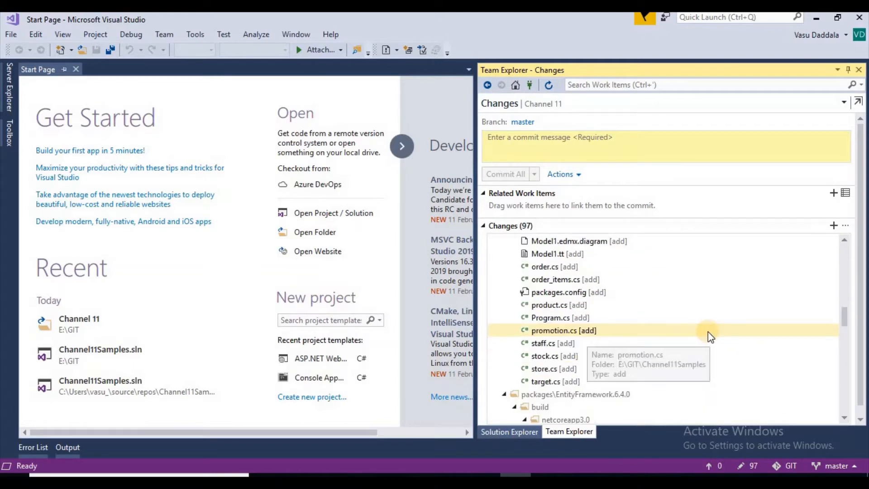
scroll(708, 335, "down", 5)
scroll(709, 336, "down", 1)
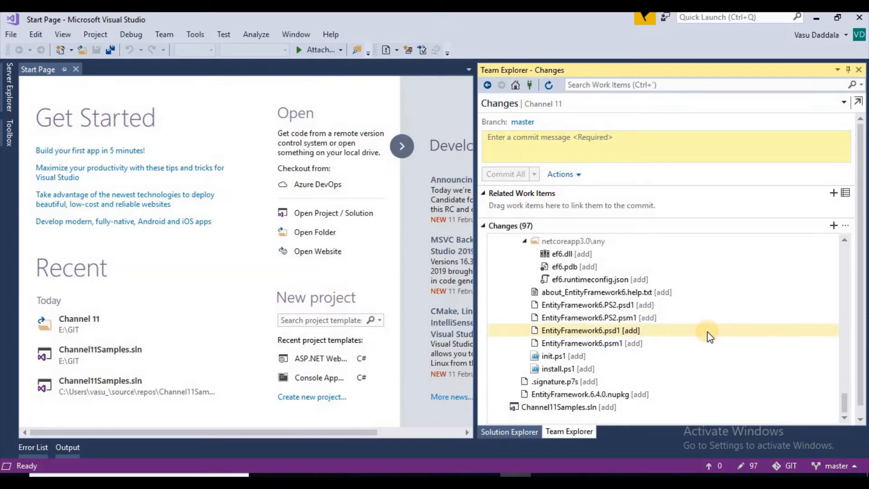
scroll(710, 338, "up", 15)
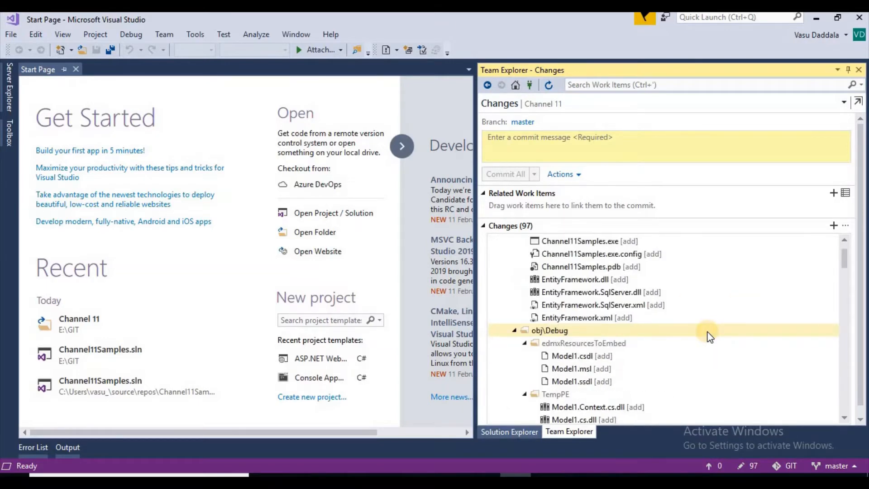
scroll(709, 337, "up", 1)
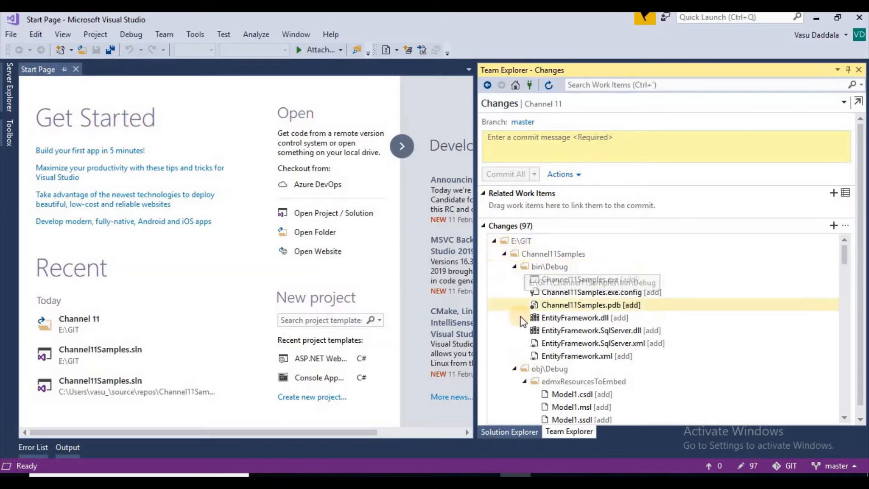
Stage all pending changes under the E:\GIT root folder.
left_click(520, 243)
right_click(510, 244)
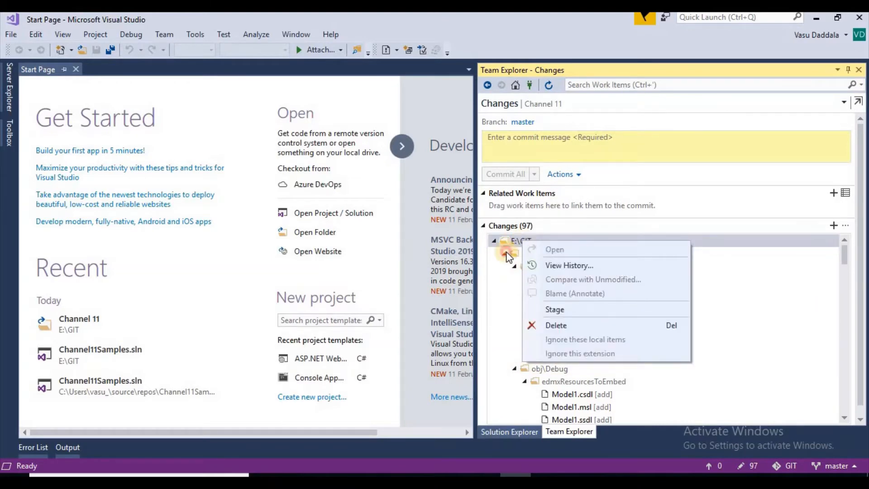
key("Escape")
left_click(505, 254)
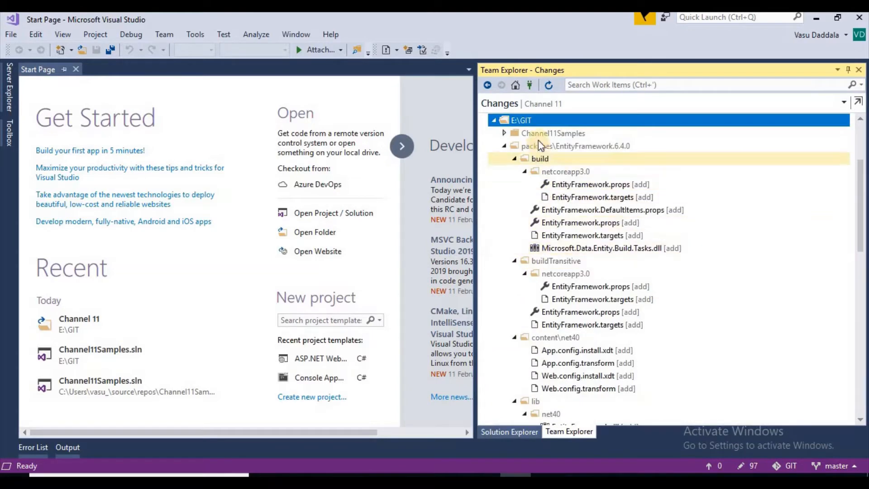
right_click(523, 122)
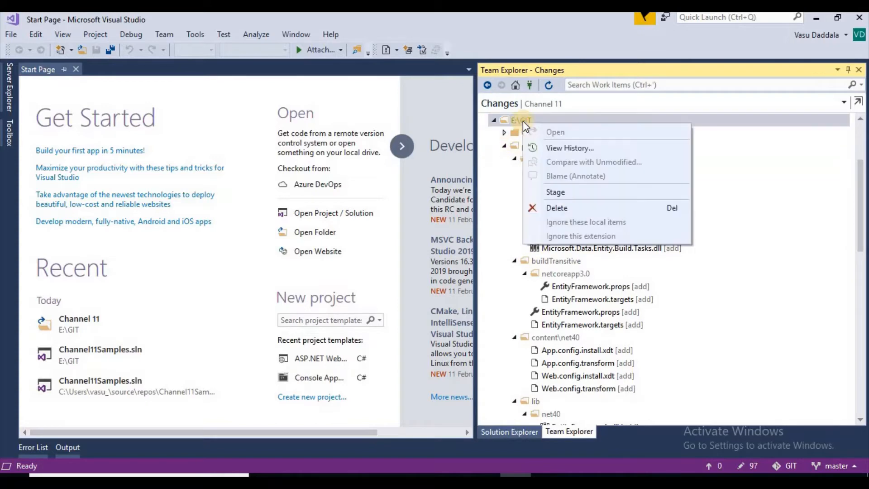
left_click(566, 192)
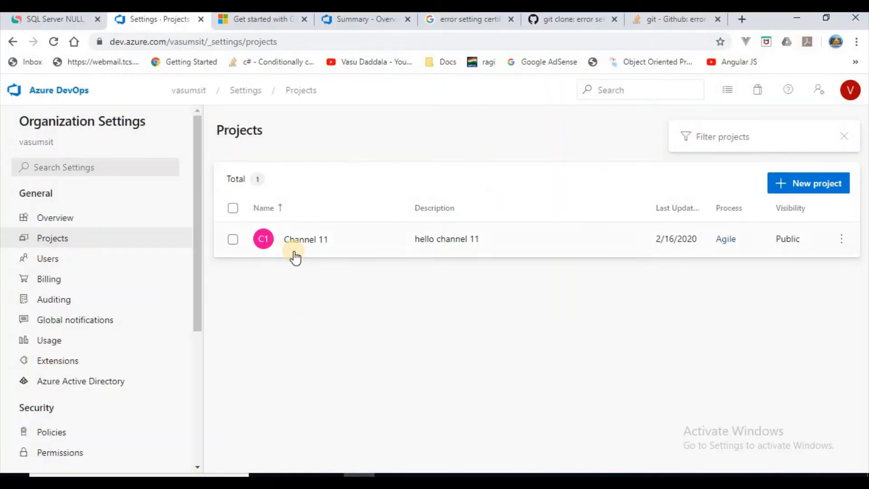
Switch to the browser, reload the Azure DevOps projects page and examine the Channel 11 repository's files and commits.
left_click(200, 41)
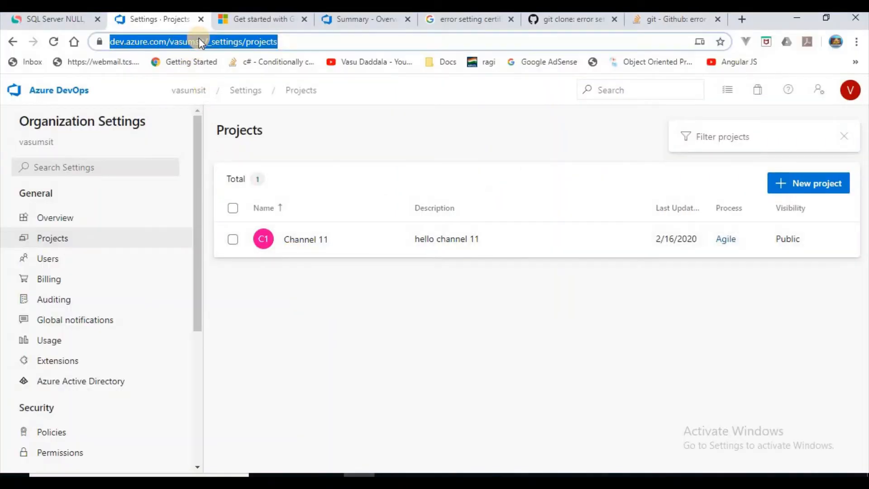
key("Return")
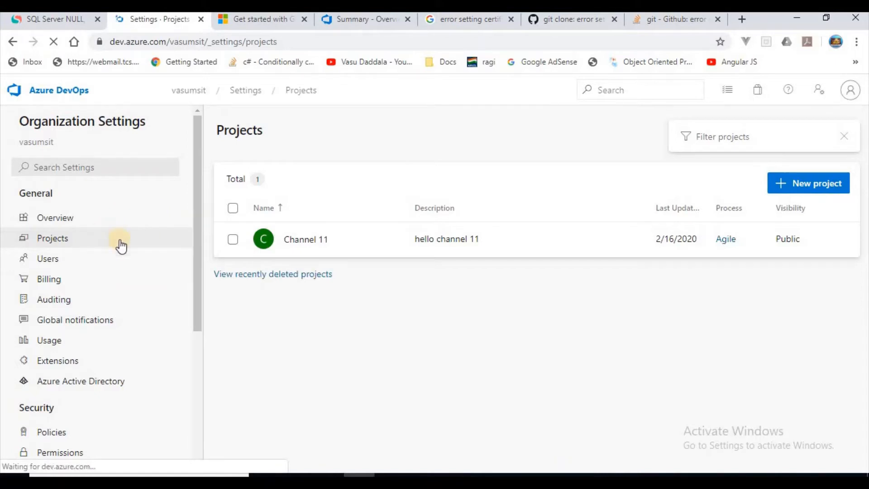
left_click(318, 242)
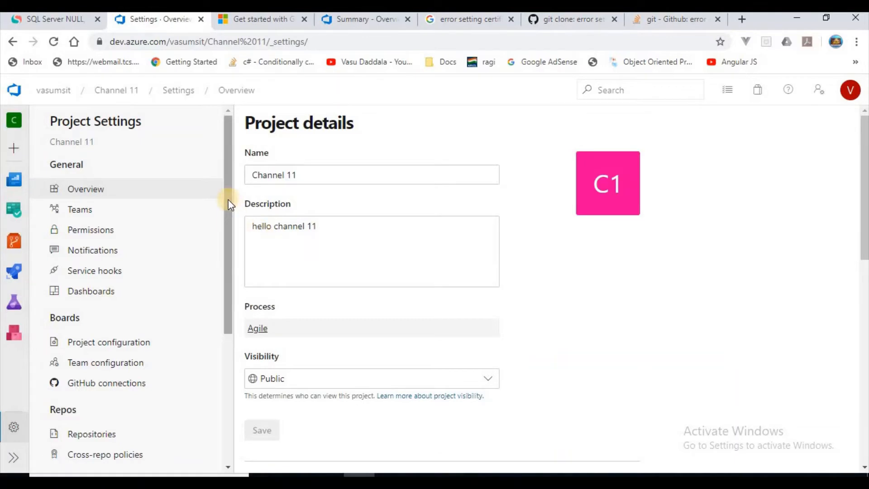
left_click(16, 243)
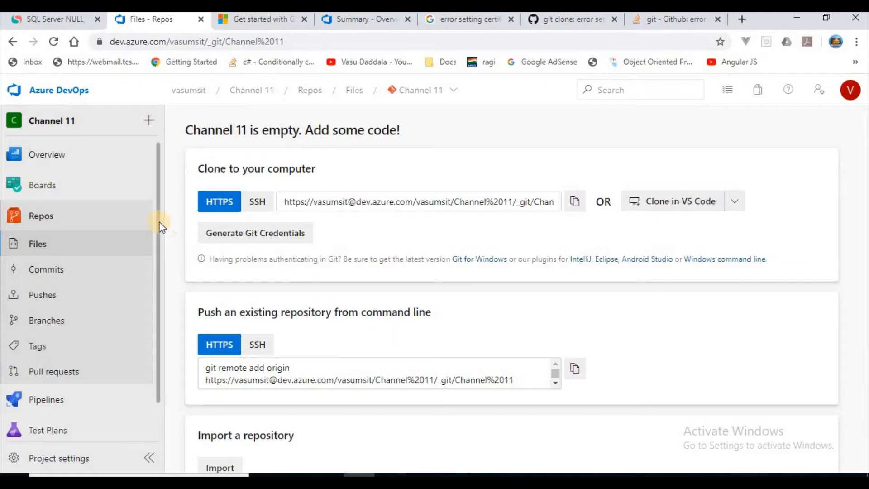
scroll(156, 238, "down", 1)
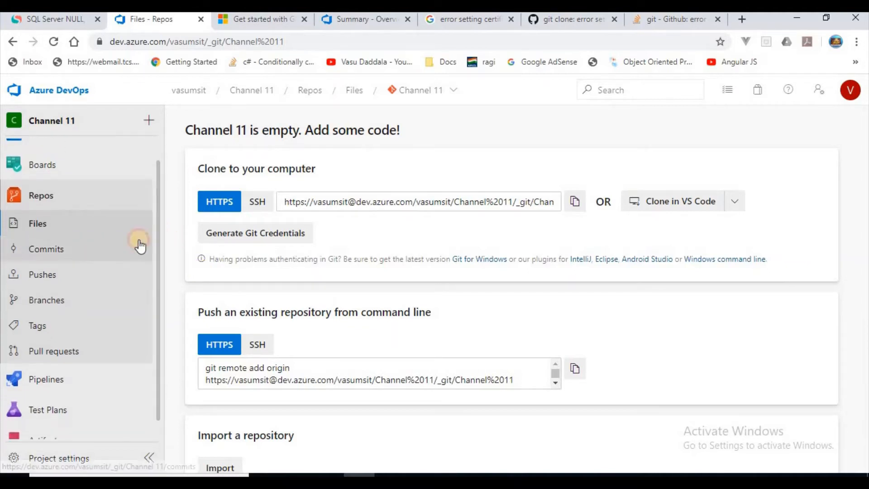
left_click(111, 248)
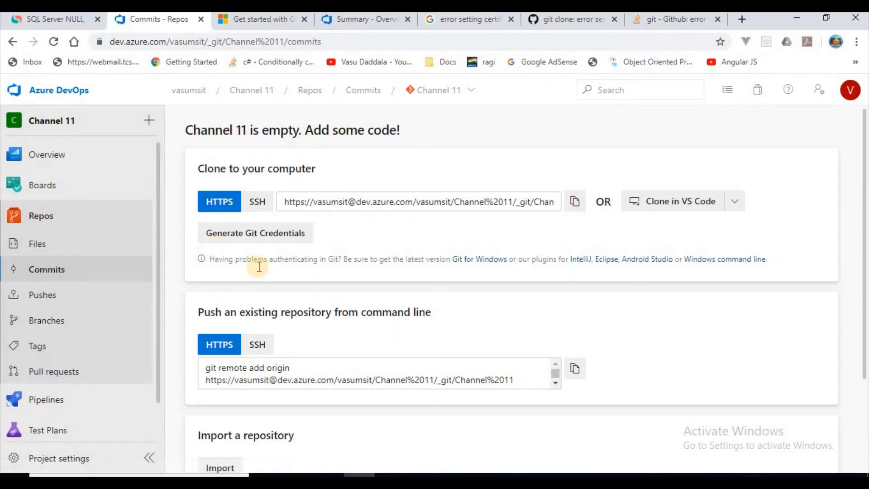
scroll(297, 265, "down", 2)
scroll(297, 265, "down", 1)
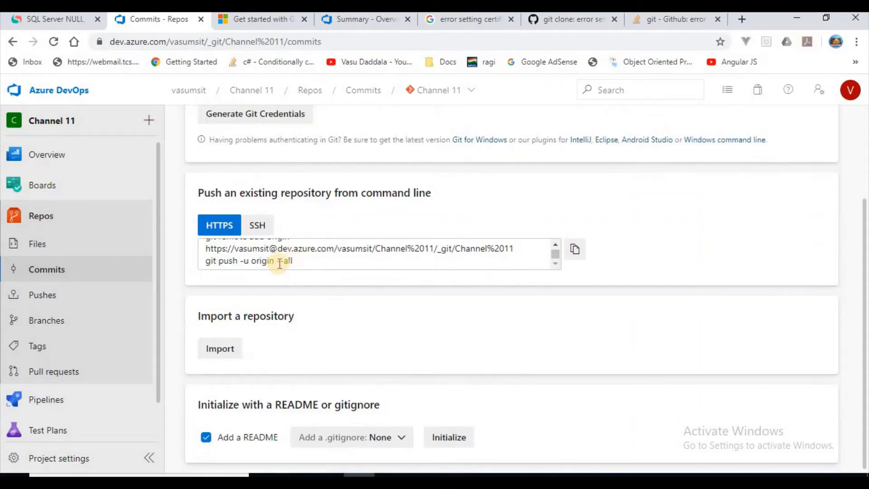
scroll(285, 263, "up", 1)
left_click(69, 215)
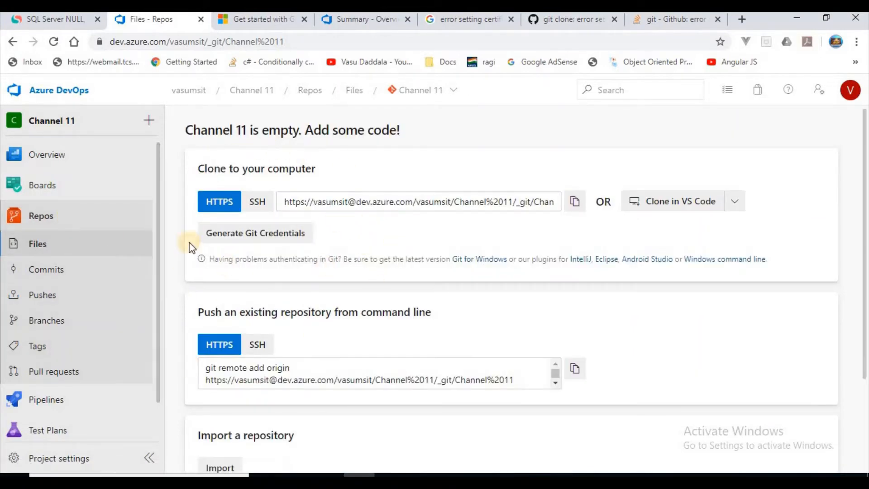
left_click_drag(194, 130, 400, 131)
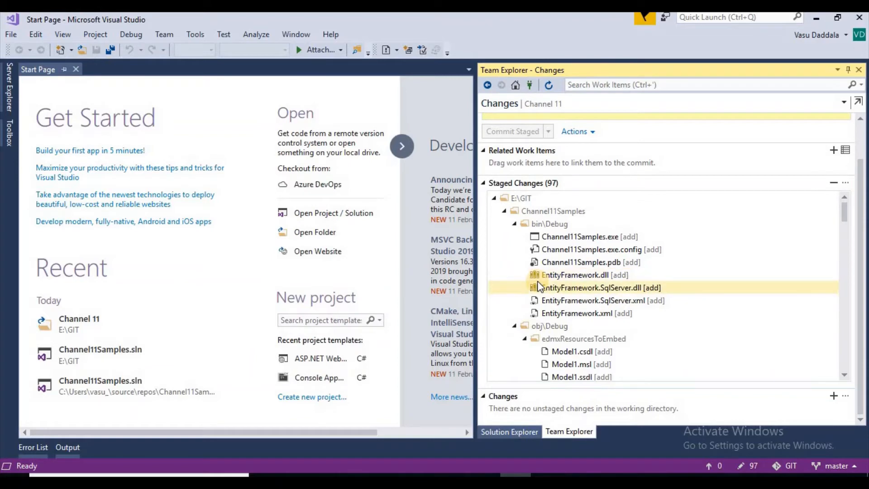
Back in Visual Studio, commit the staged E:\GIT changes locally with the message "hello channel 11".
left_click(494, 197)
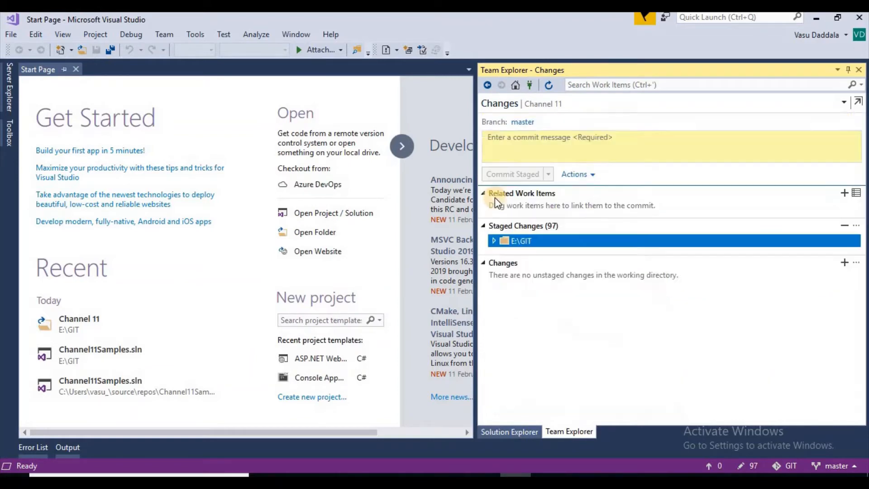
left_click(493, 241)
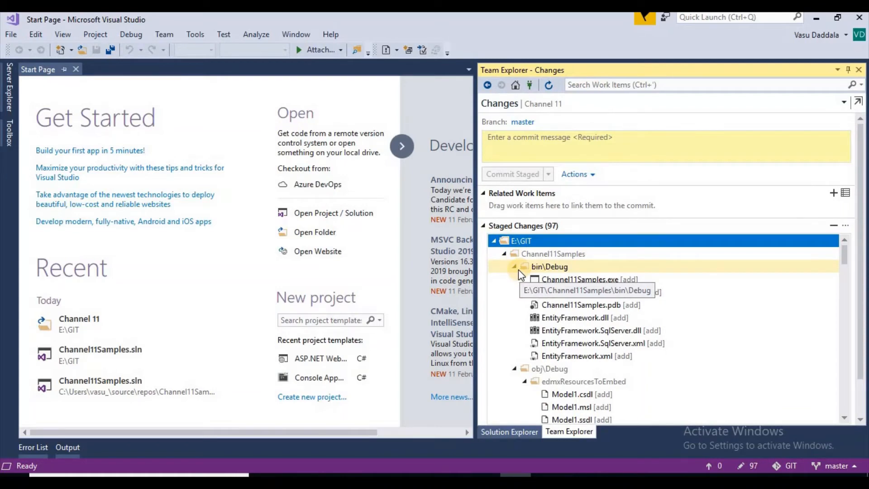
left_click(553, 137)
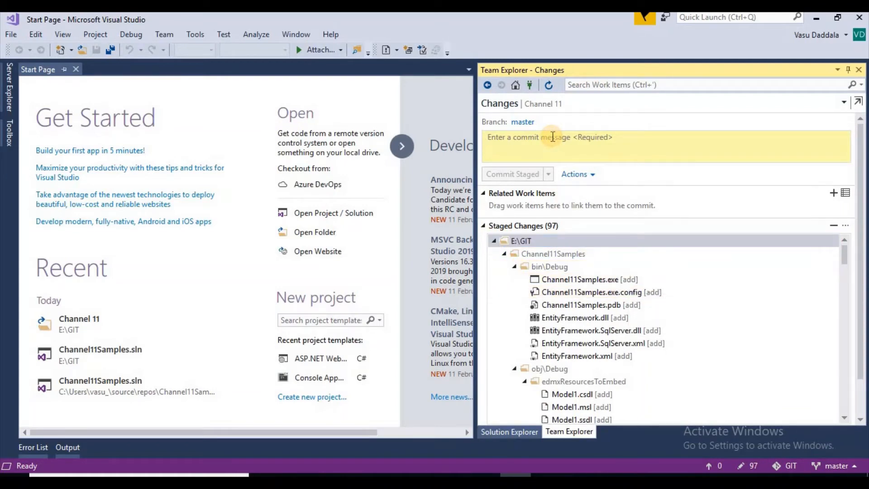
type("h")
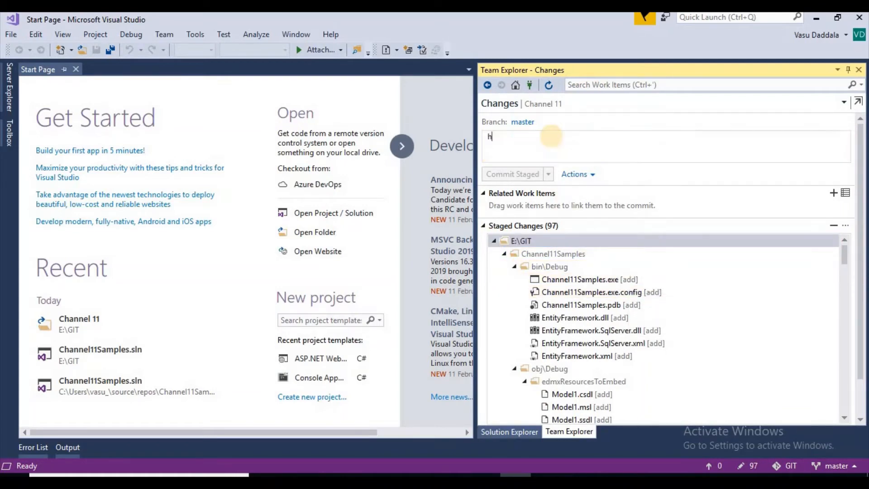
type("ellow")
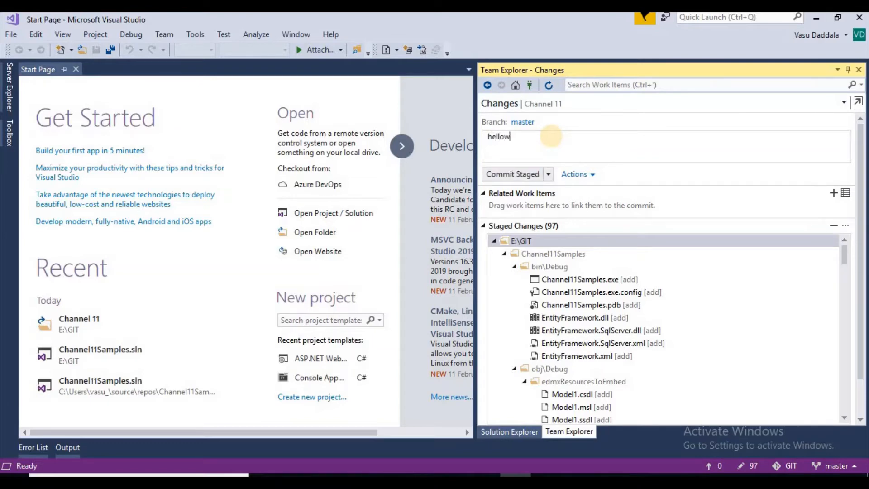
key("BackSpace")
type("channel 11")
left_click(548, 175)
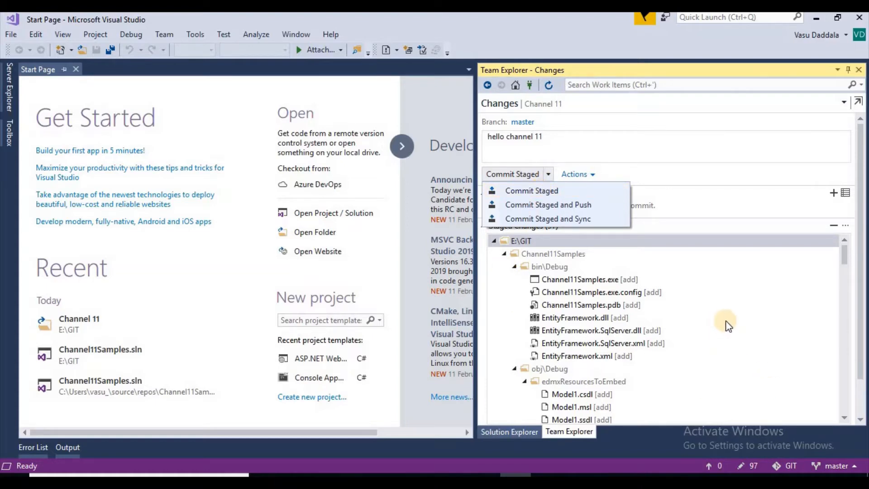
left_click(558, 194)
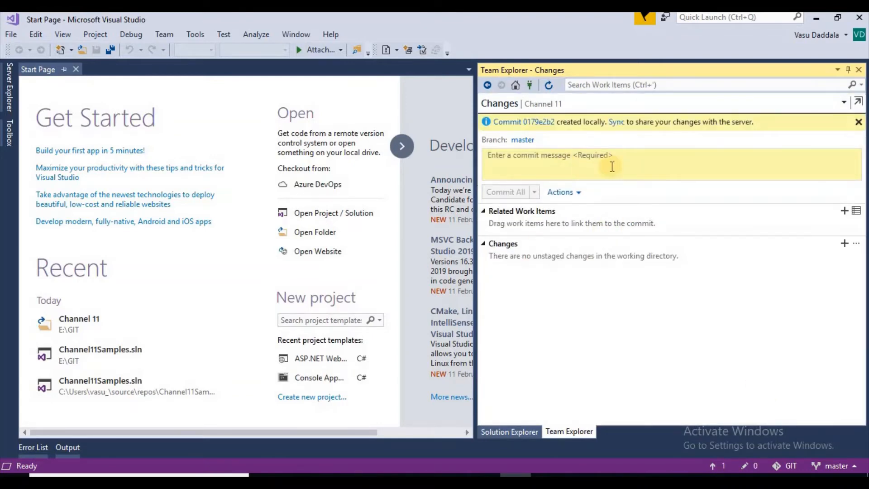
Check the E:\GIT folder in File Explorer, then return to Visual Studio and push the outgoing commit on master to origin.
left_click(452, 474)
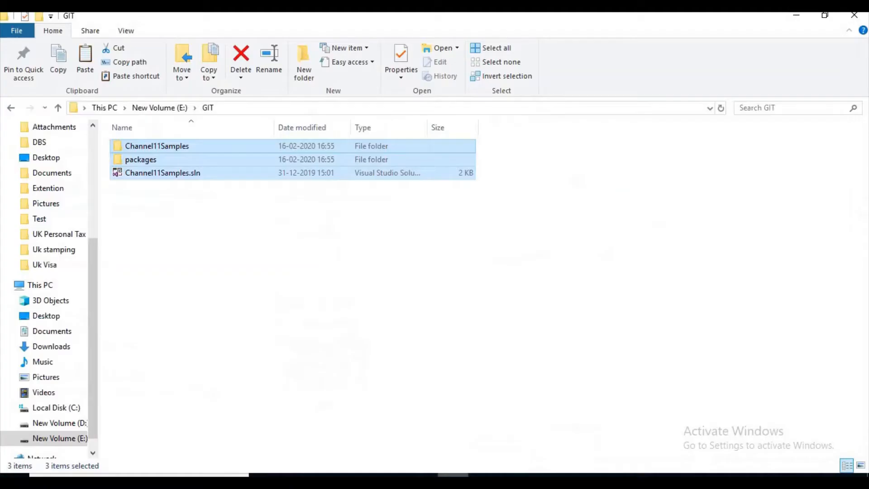
left_click(515, 474)
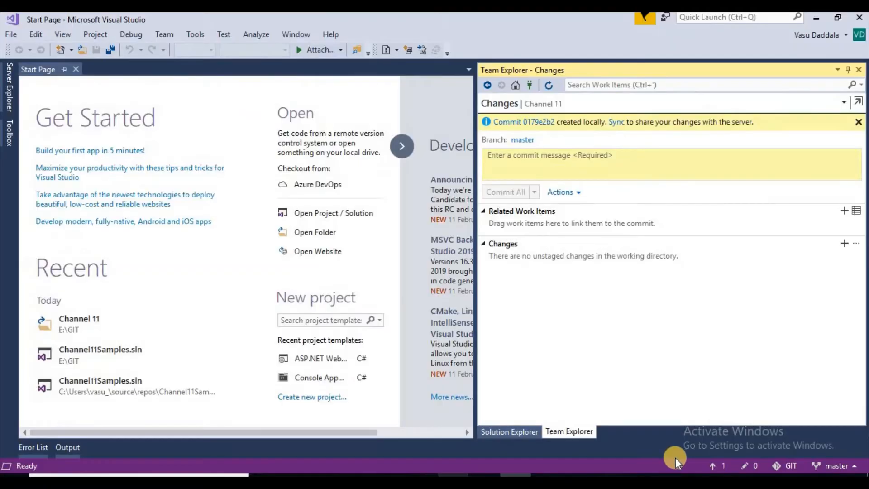
left_click(718, 466)
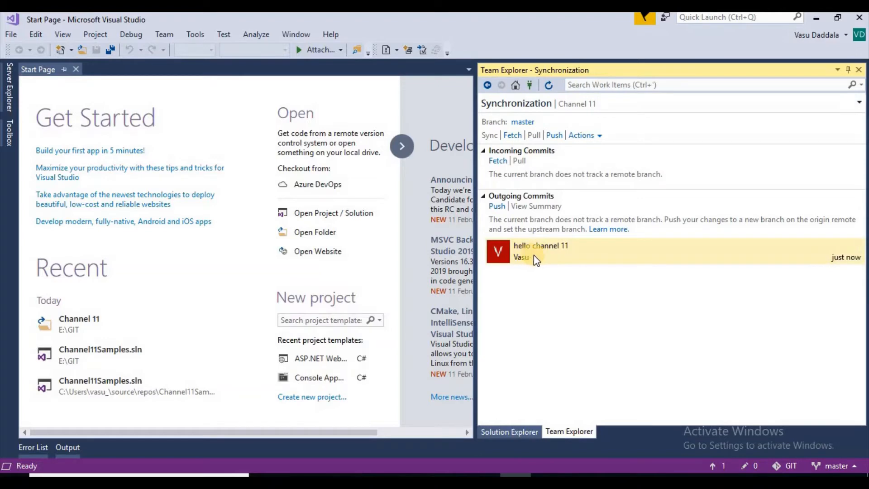
mouse_move(534, 255)
left_click(499, 206)
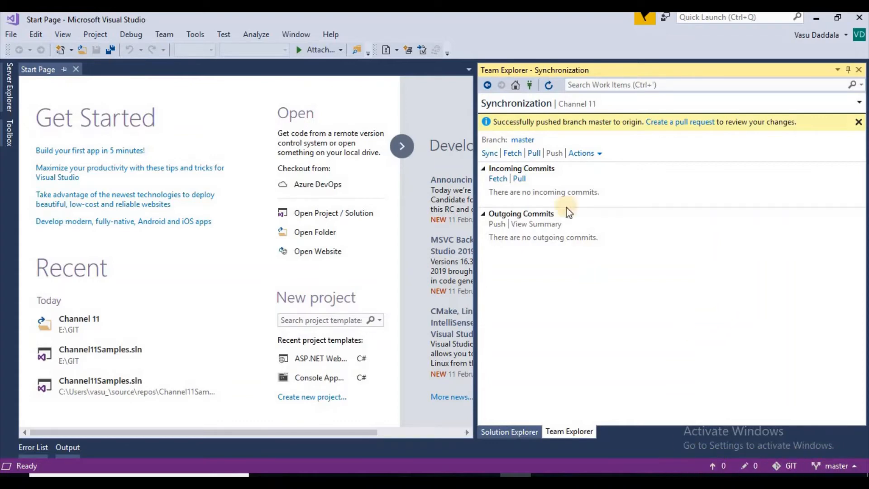
Switch to the browser and examine the Channel 11 repository's pushed files and branch list, as well as the project summary.
left_click(362, 473)
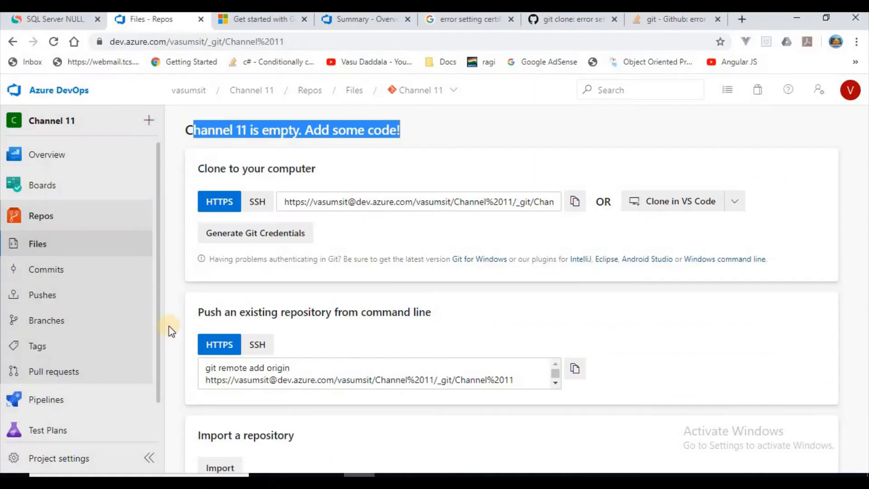
left_click(53, 220)
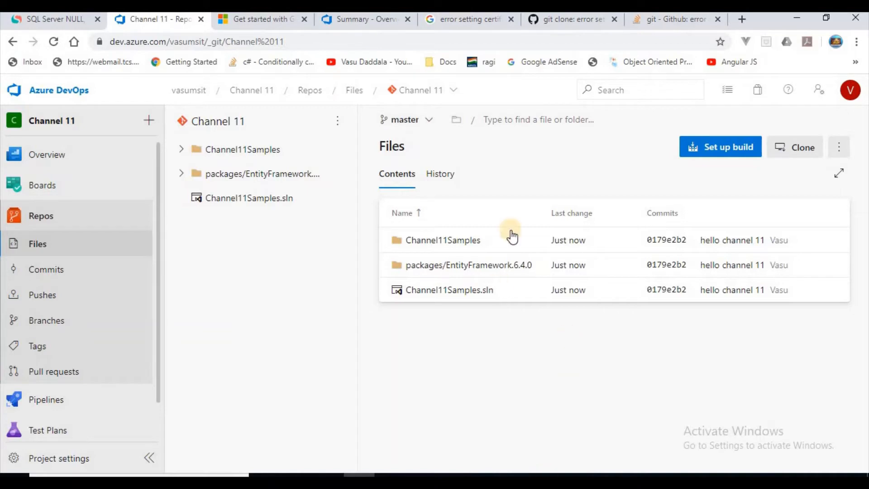
left_click(428, 122)
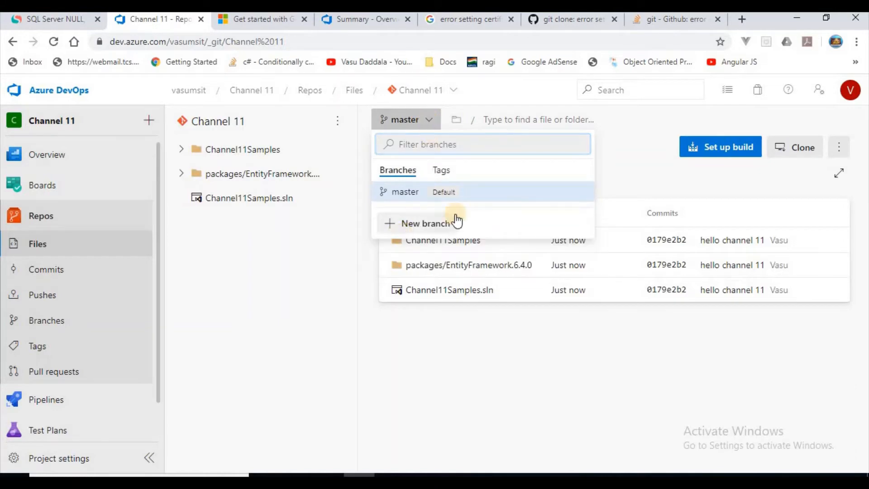
left_click(233, 230)
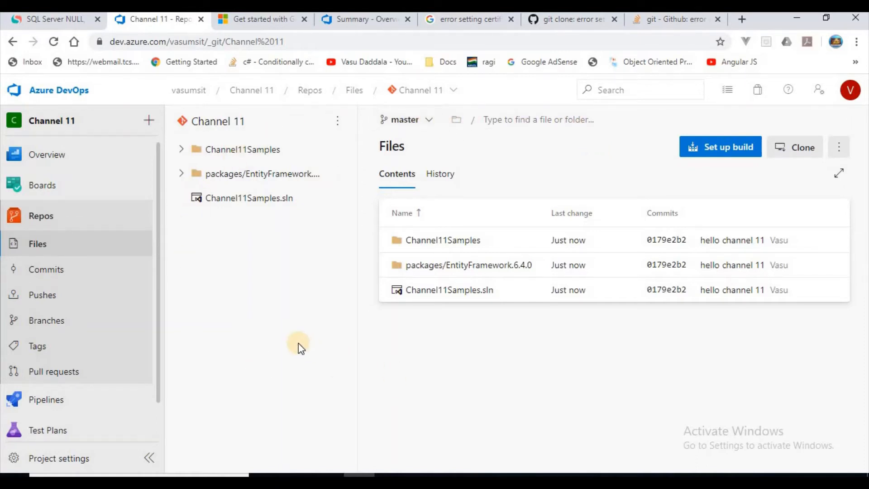
left_click(58, 157)
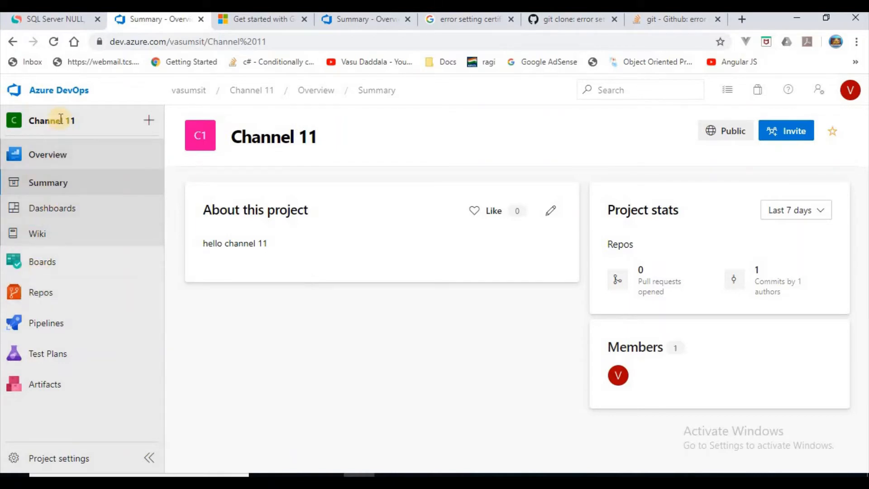
left_click(62, 295)
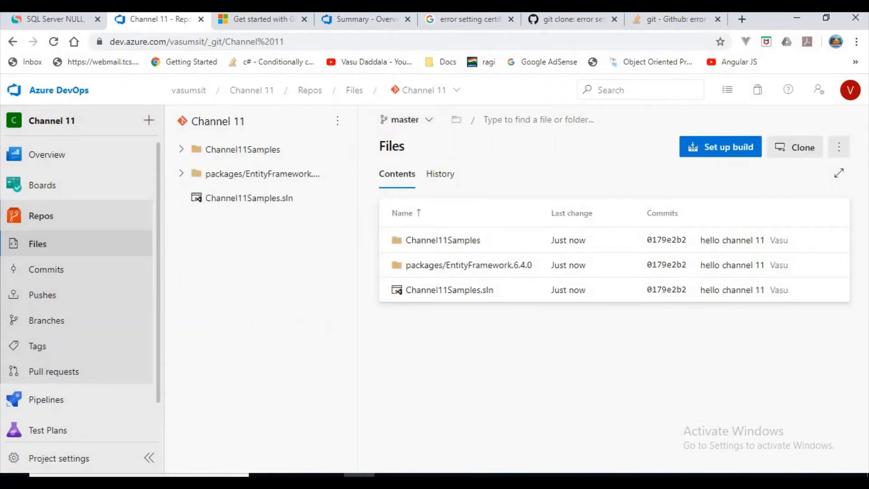
Switch to Visual Studio, open the branch management view for the GIT repository and expand remotes/origin down to its master branch.
left_click(515, 481)
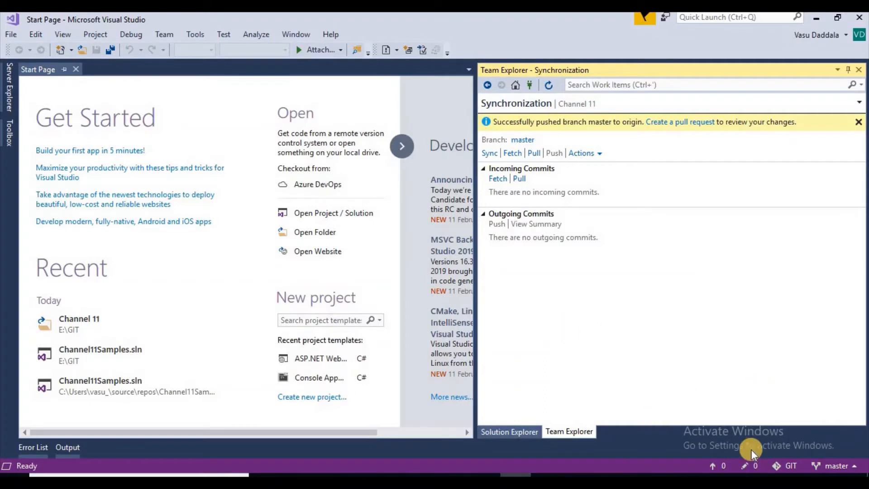
left_click(836, 466)
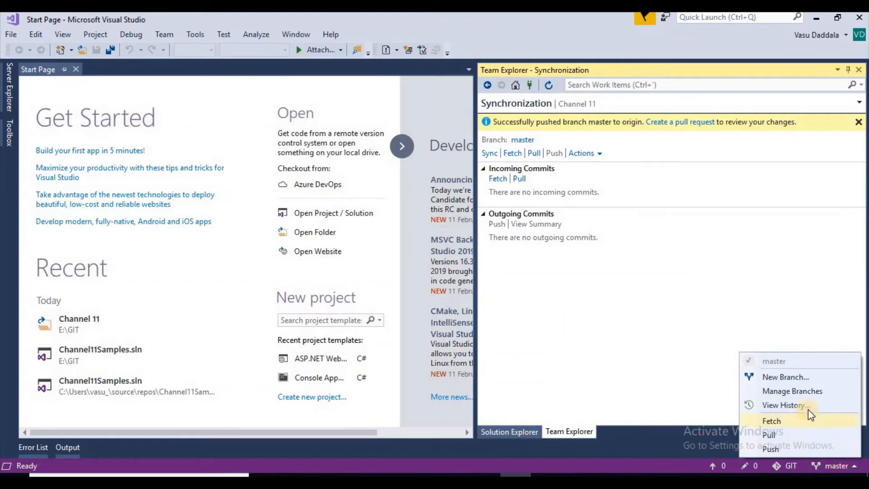
left_click(664, 462)
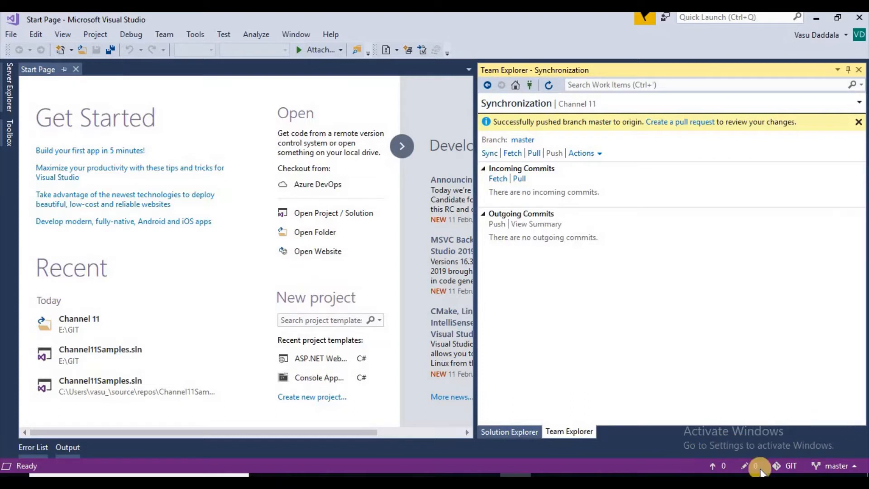
left_click(837, 468)
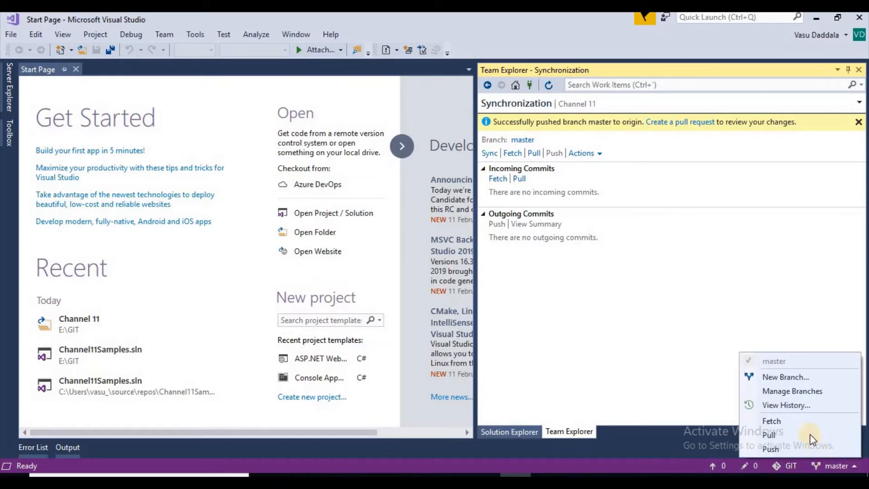
left_click(804, 396)
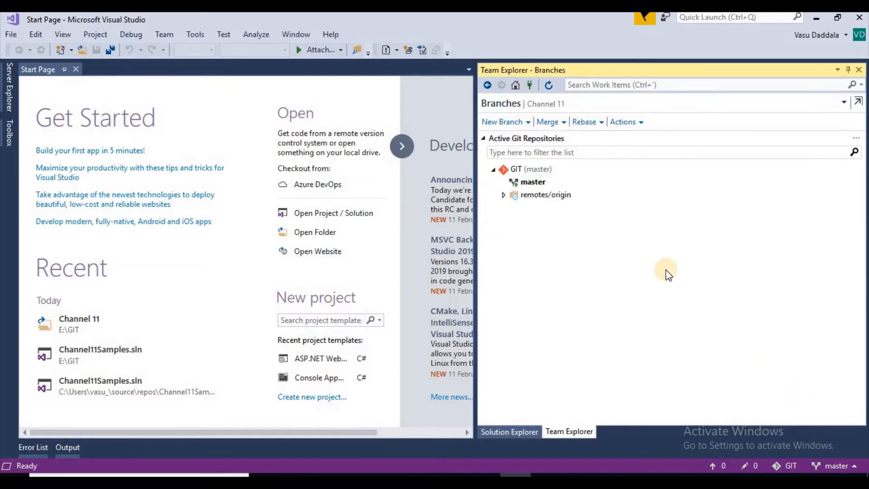
left_click(504, 195)
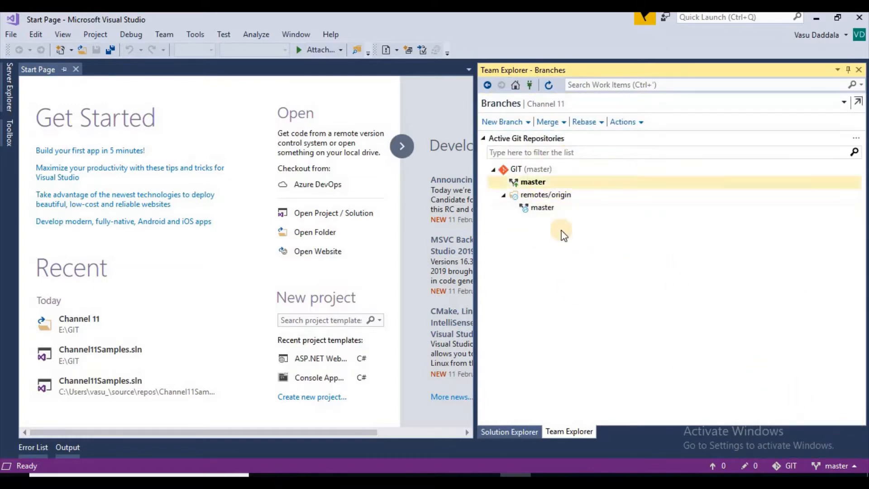
left_click(593, 181)
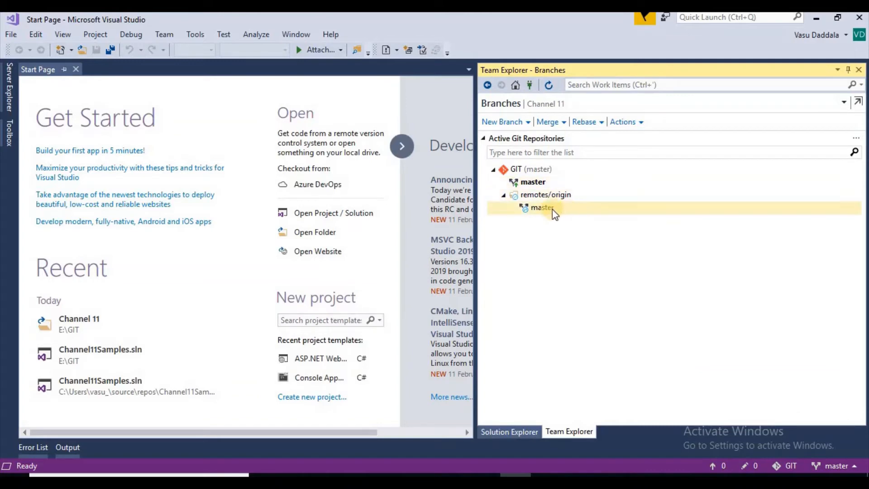
left_click(526, 198)
left_click(535, 209)
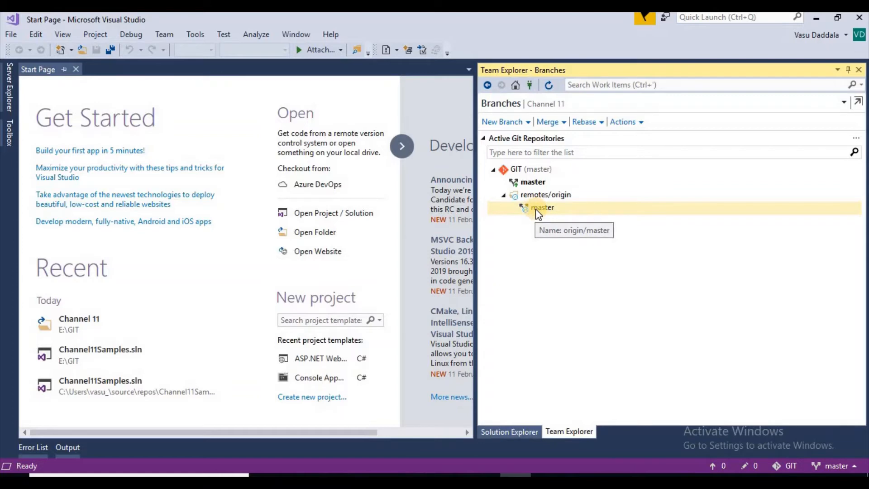
Create and check out a local branch named "development" from origin/master, without tracking the remote branch.
right_click(535, 208)
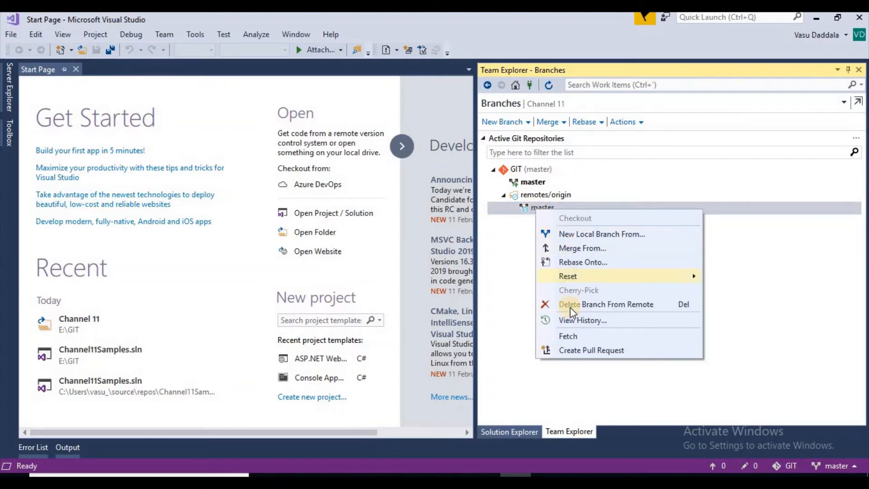
left_click(576, 236)
left_click(543, 304)
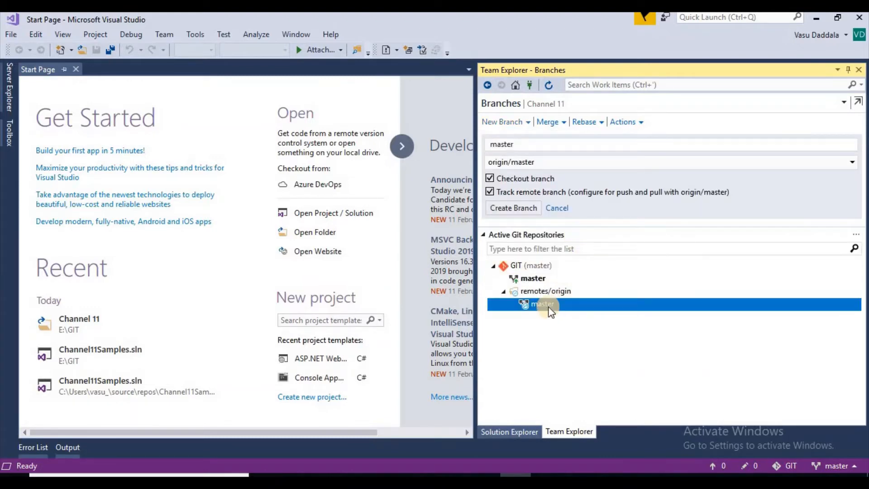
left_click(493, 191)
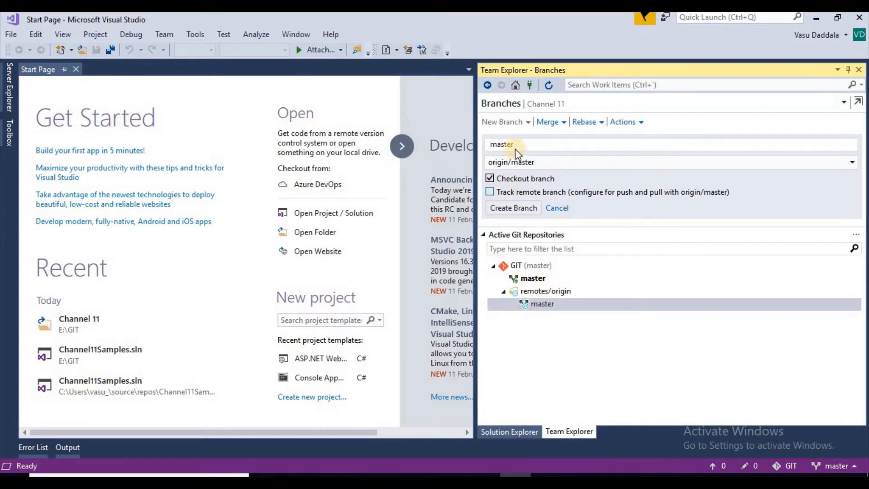
double_click(496, 148)
type("de")
key("BackSpace")
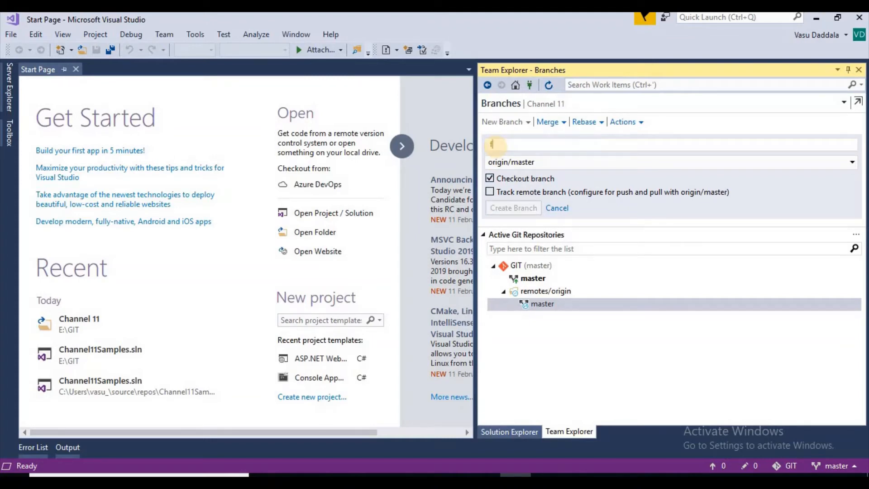
type("f")
key("BackSpace")
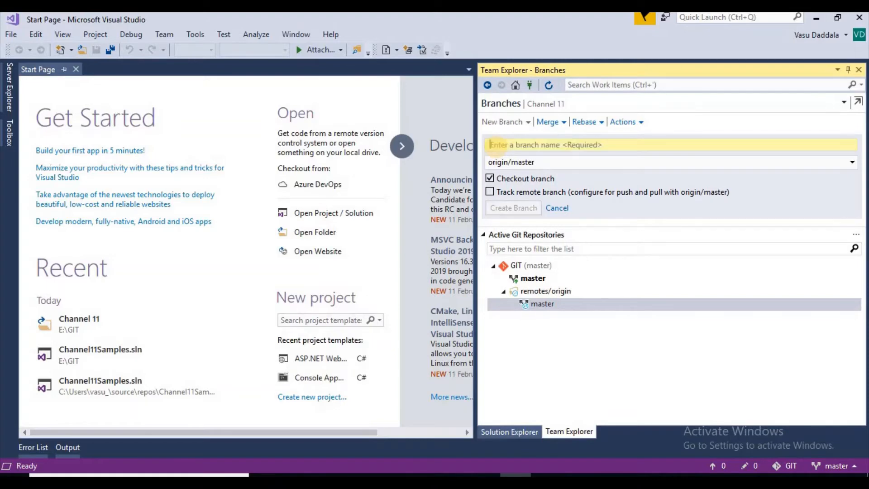
type("development")
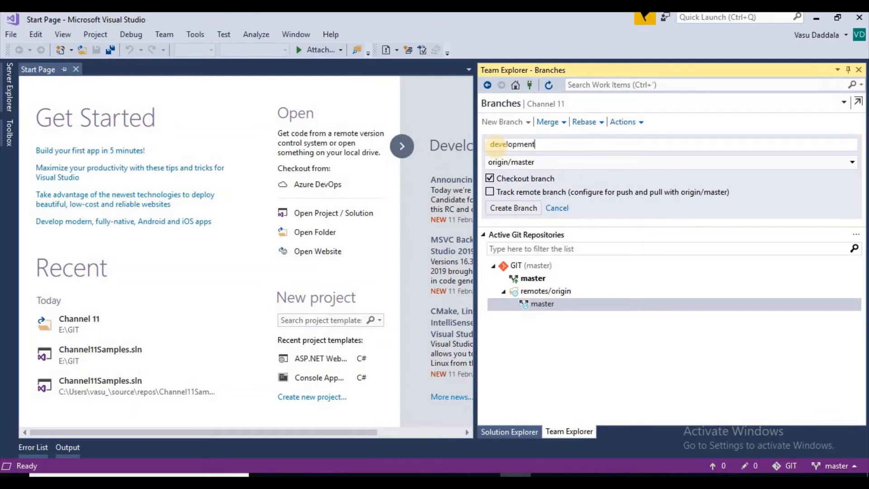
left_click(516, 209)
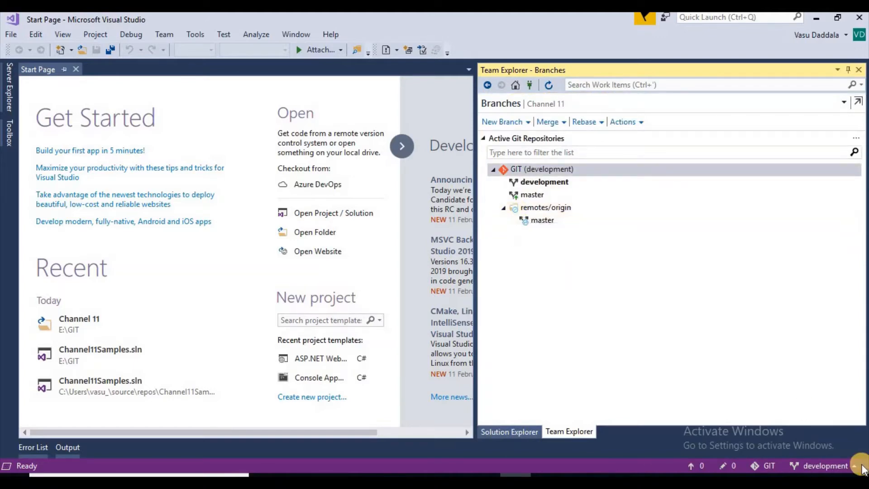
Examine the Team Explorer home page and the settings available for the Channel 11 project.
left_click(516, 432)
left_click(558, 431)
left_click(516, 86)
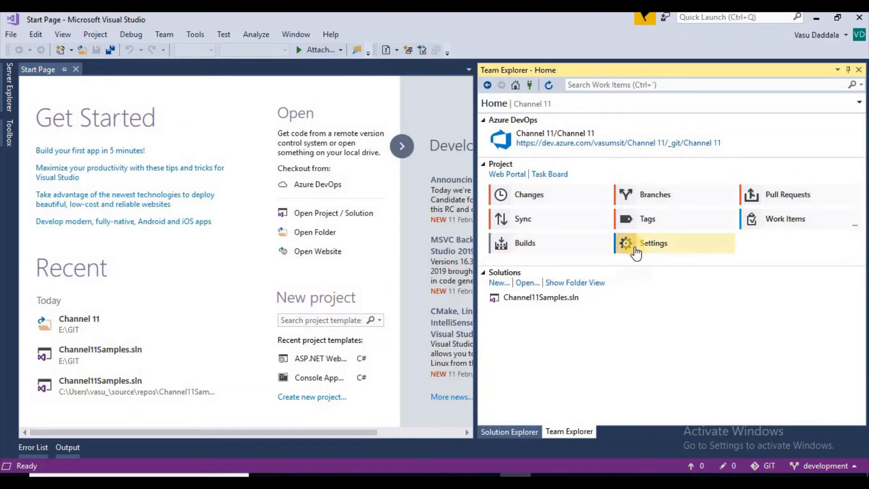
left_click(664, 249)
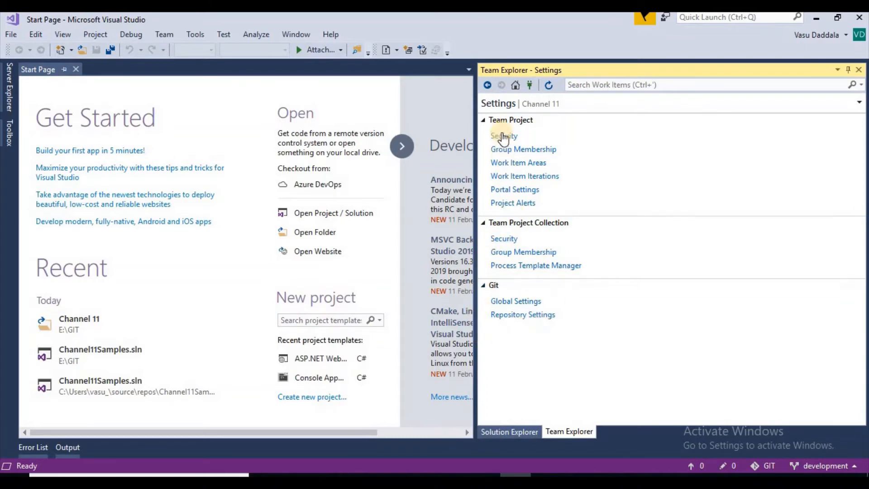
left_click(516, 86)
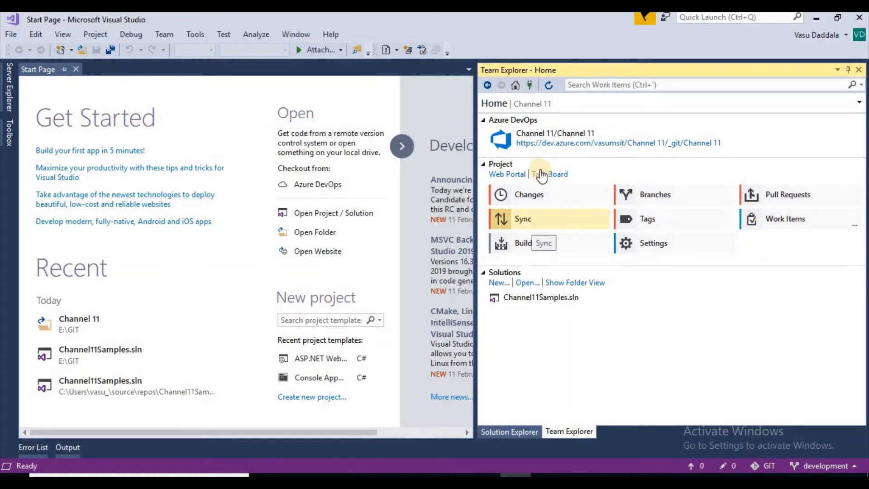
Open the Channel11Samples.sln solution from the Channel 11 repository and rebuild the whole solution.
double_click(543, 297)
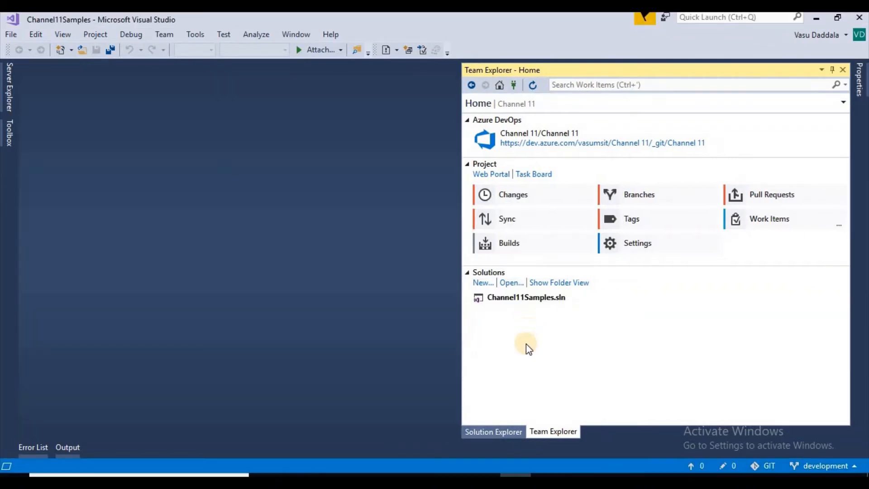
left_click(494, 431)
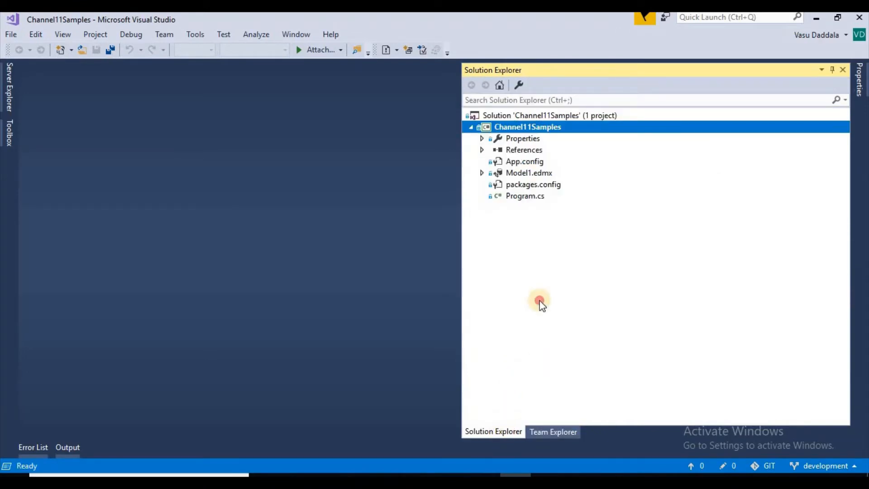
left_click(520, 118)
right_click(520, 116)
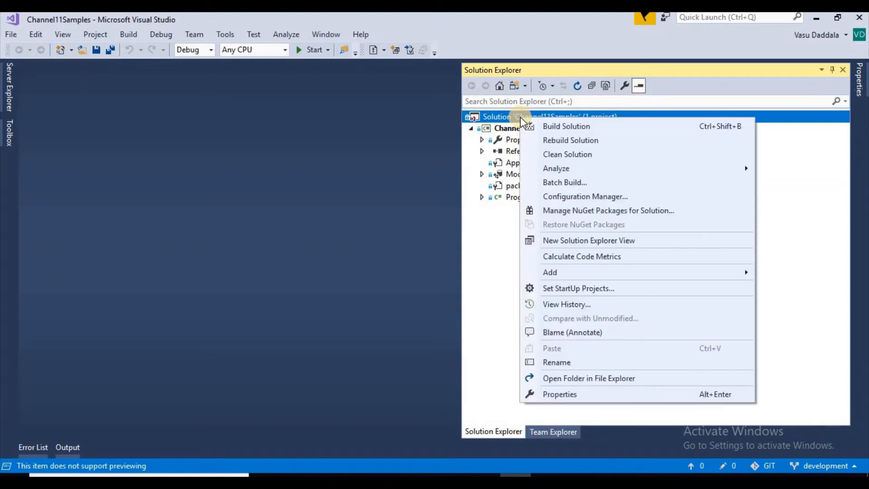
left_click(574, 141)
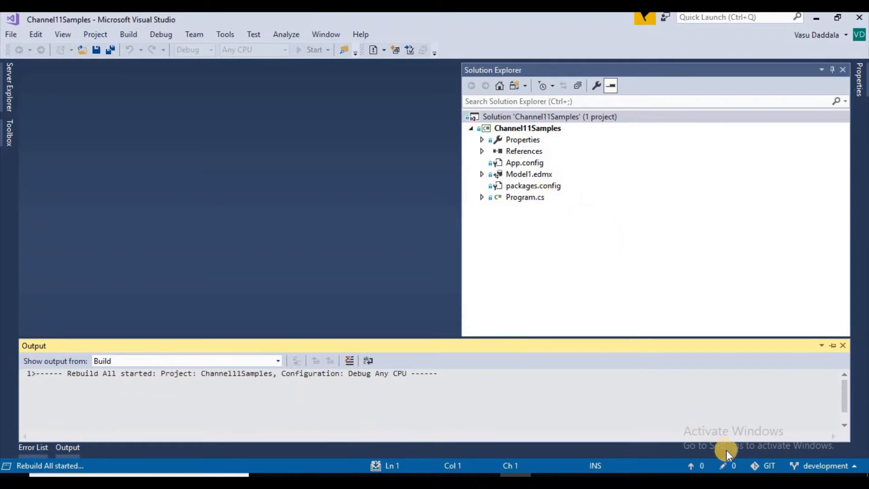
Check out the local master branch from the branch list and show the solution's files.
left_click(822, 467)
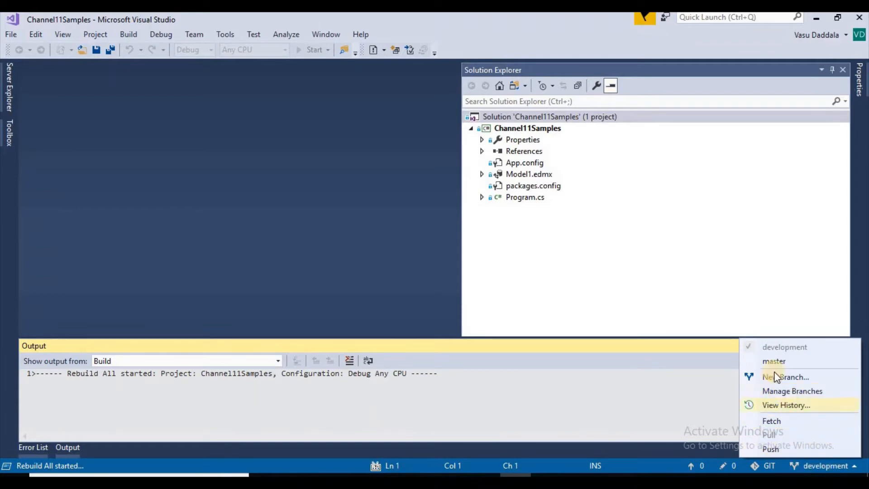
left_click(790, 391)
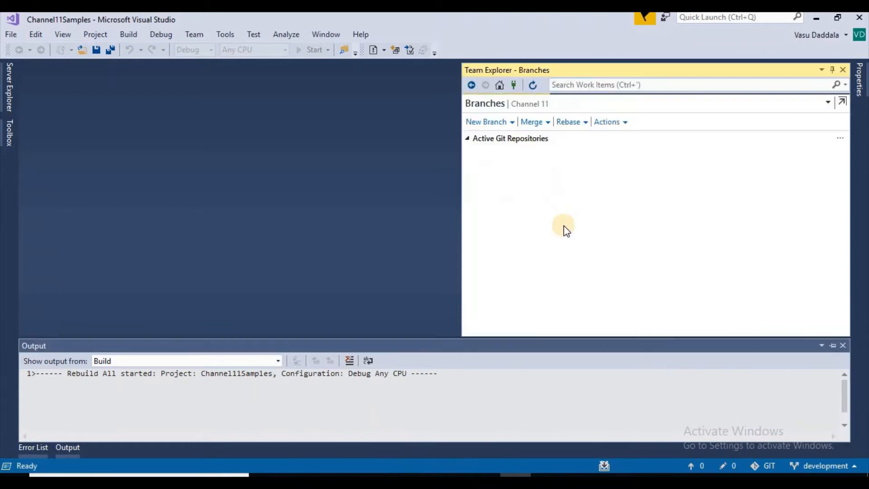
left_click(488, 210)
left_click(489, 210)
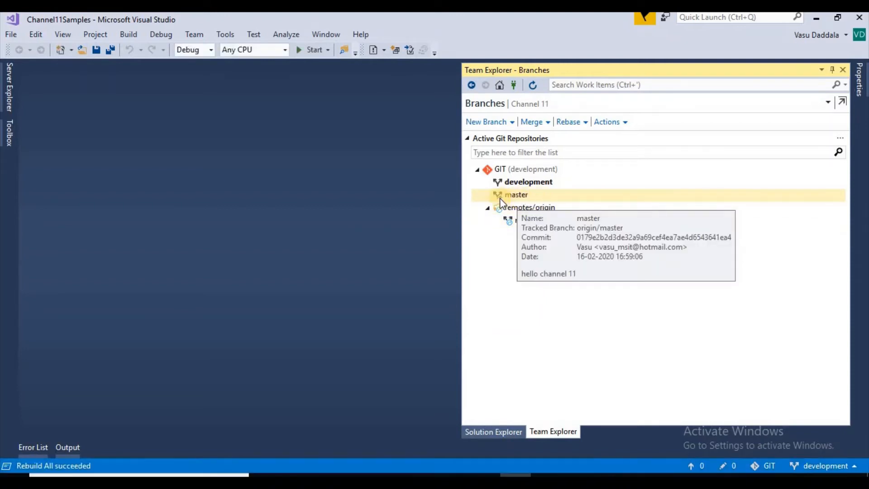
left_click(514, 196)
double_click(514, 196)
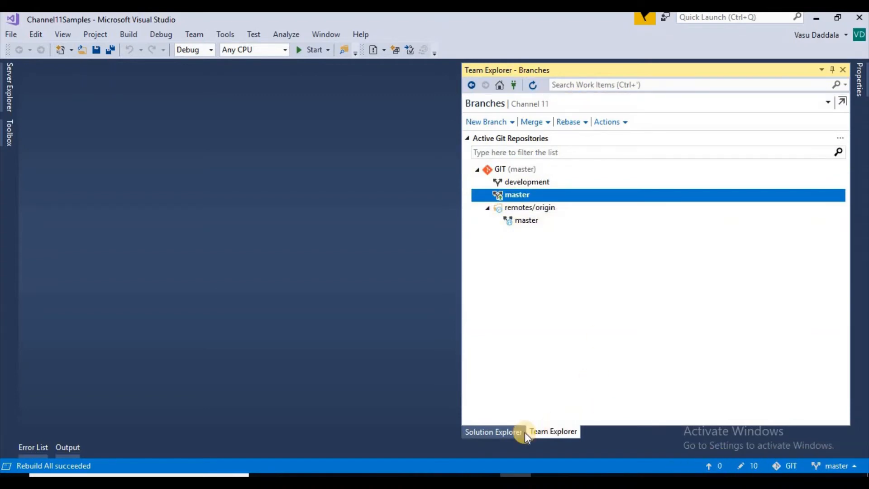
left_click(500, 432)
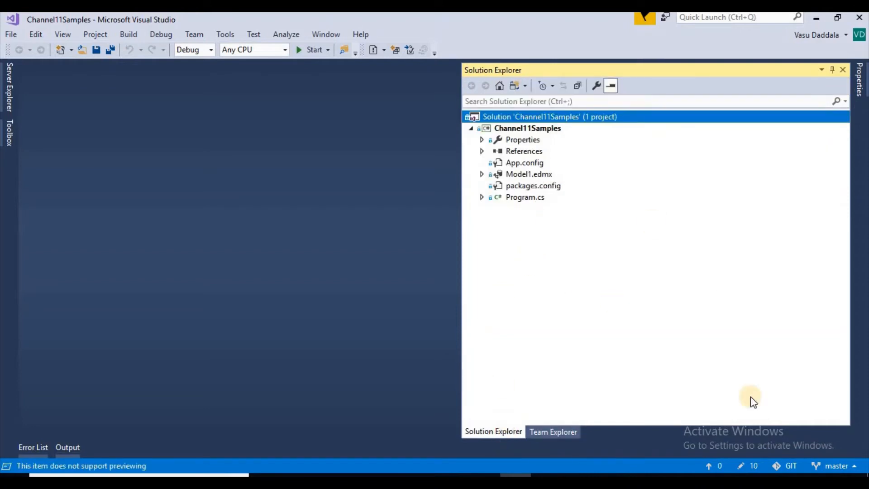
Return to branch management and check out the local development branch.
left_click(832, 465)
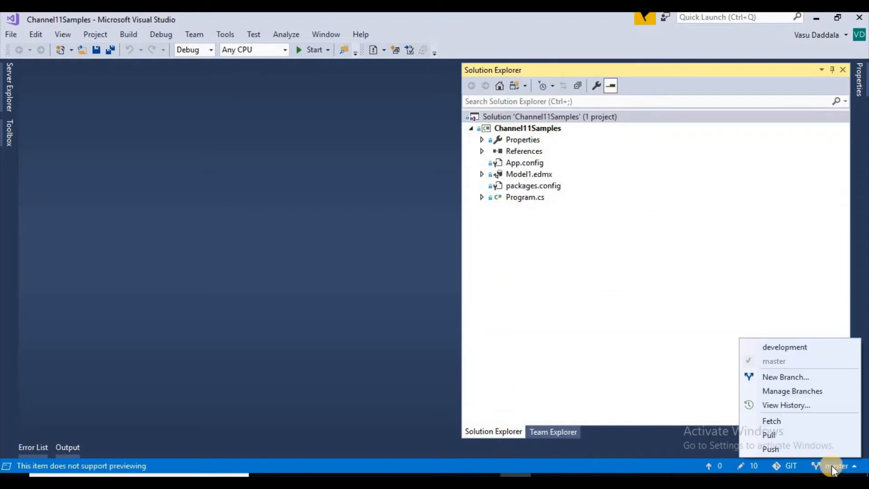
left_click(793, 392)
left_click(566, 181)
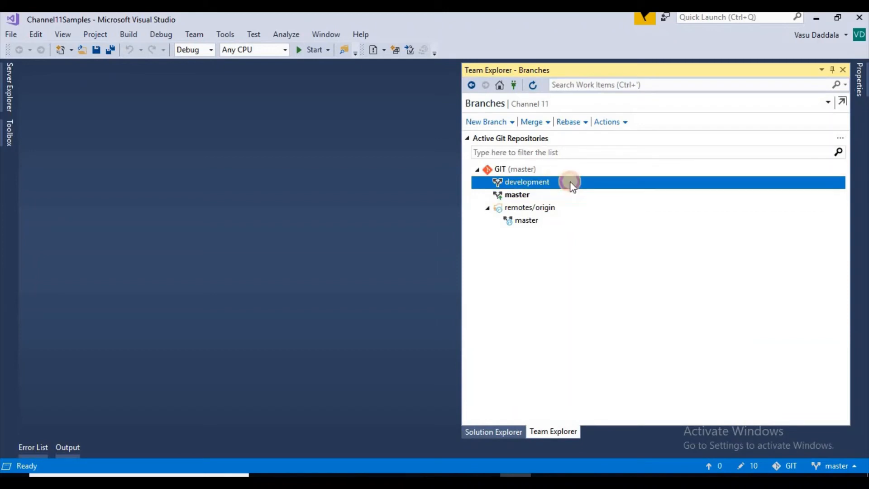
double_click(533, 182)
left_click(647, 184)
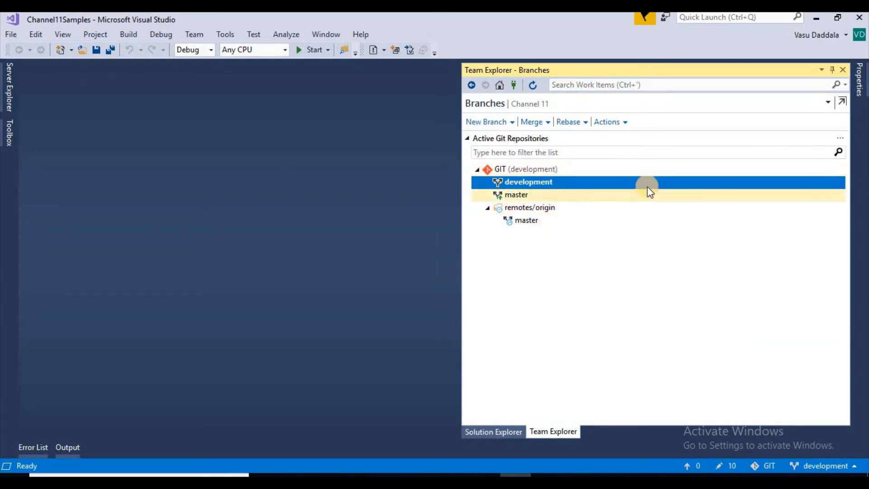
Open Program.cs from the Channel11Samples project and look through its code.
left_click(494, 431)
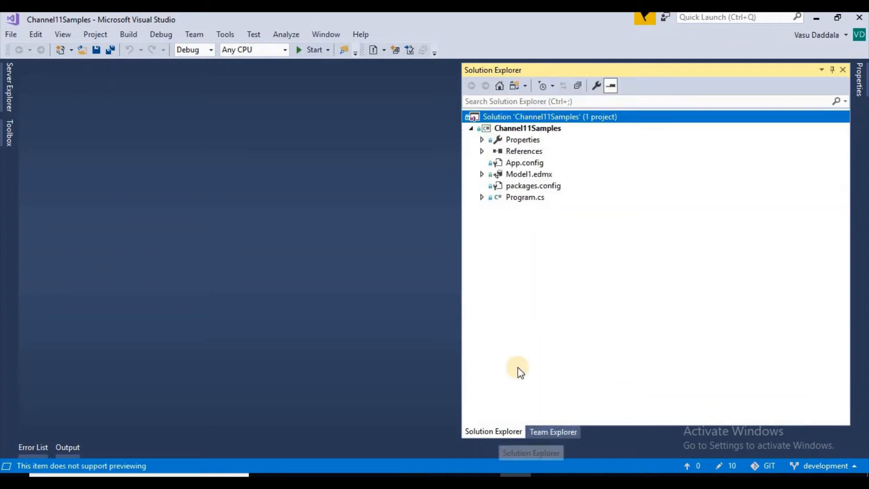
left_click(522, 198)
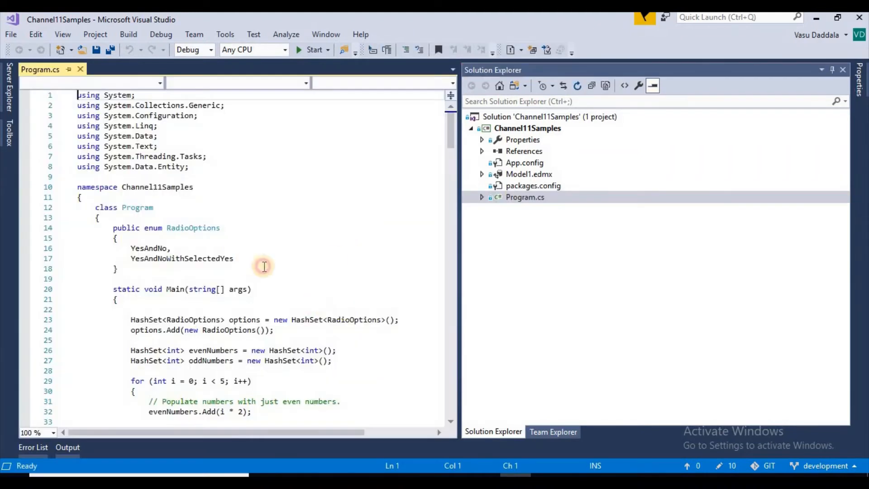
left_click(289, 270)
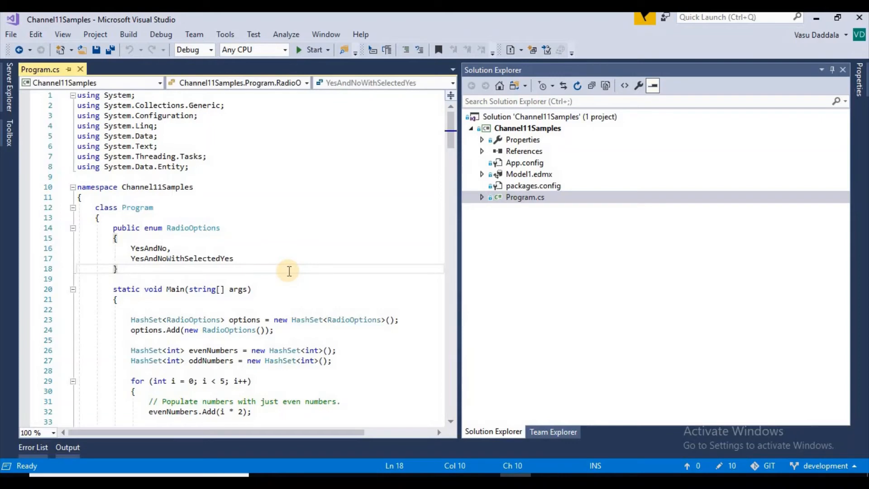
scroll(289, 270, "down", 10)
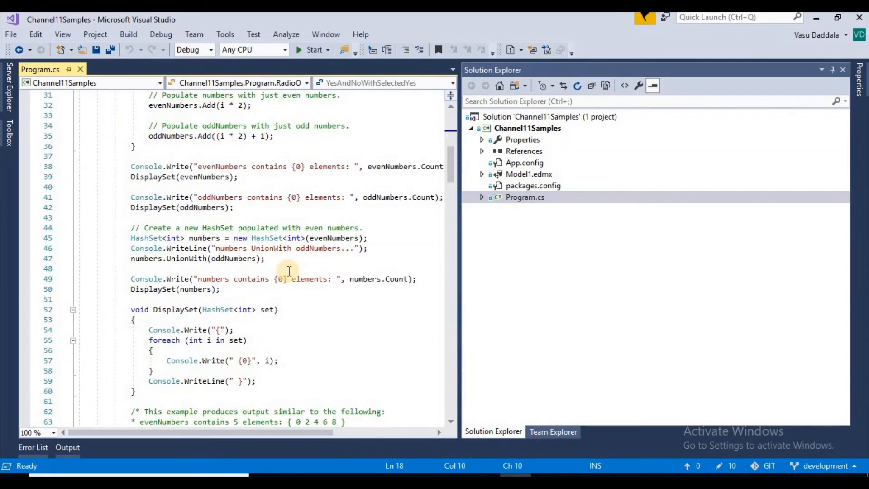
scroll(289, 271, "up", 5)
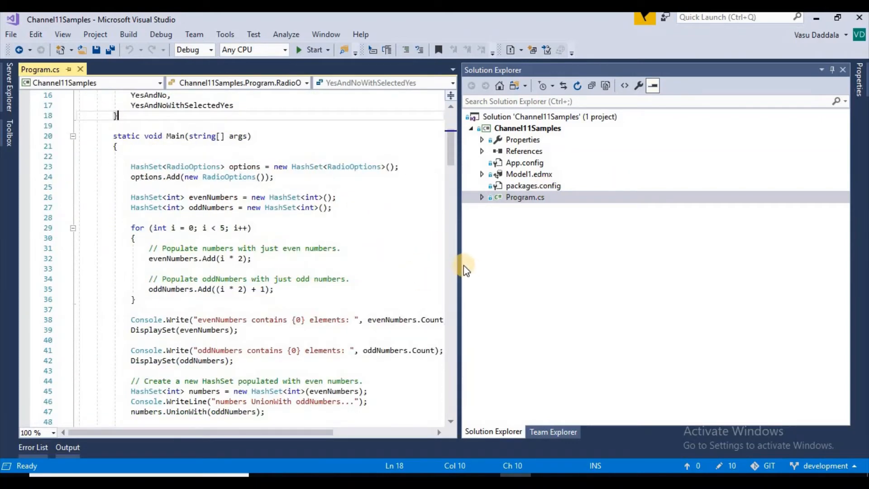
Insert blank lines and an empty // comment line at the start of the Main method in Program.cs.
left_click_drag(460, 260, 647, 262)
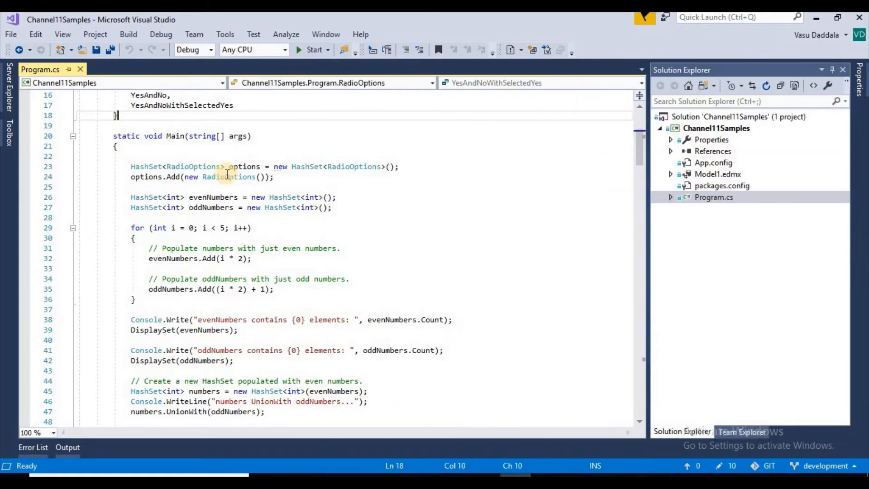
left_click(179, 154)
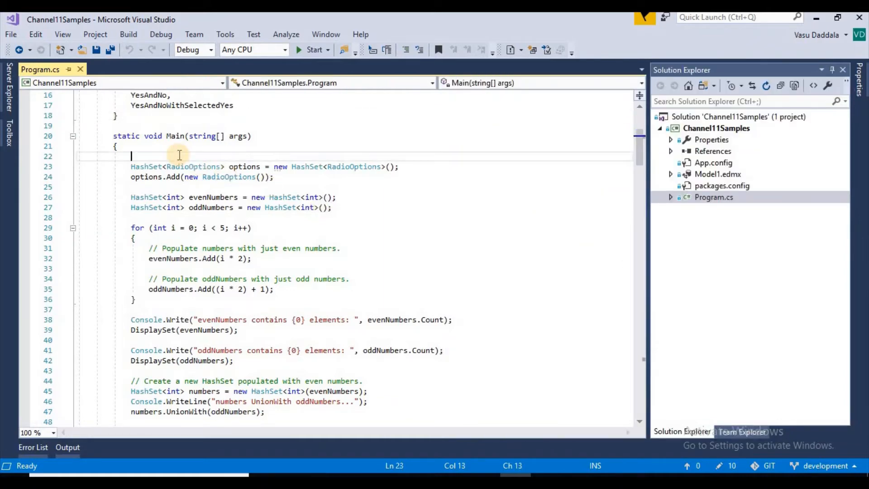
key("Return")
key("Return")
key("Up")
key("Up")
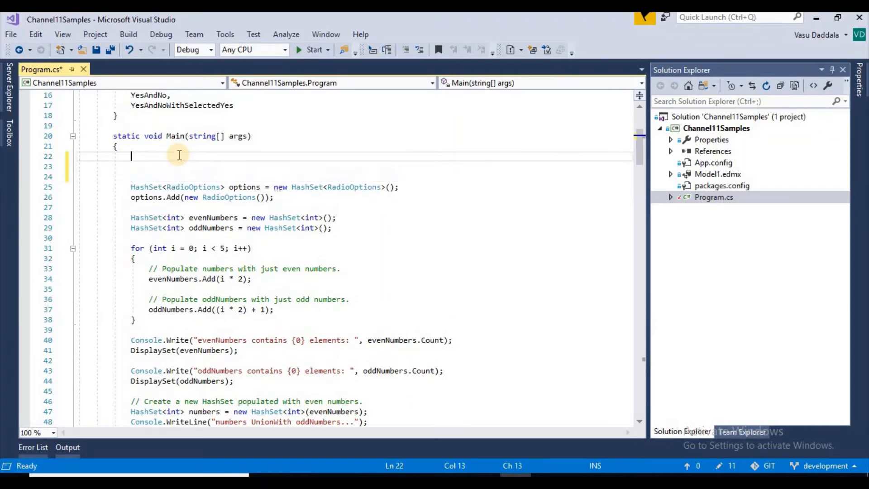
key("Return")
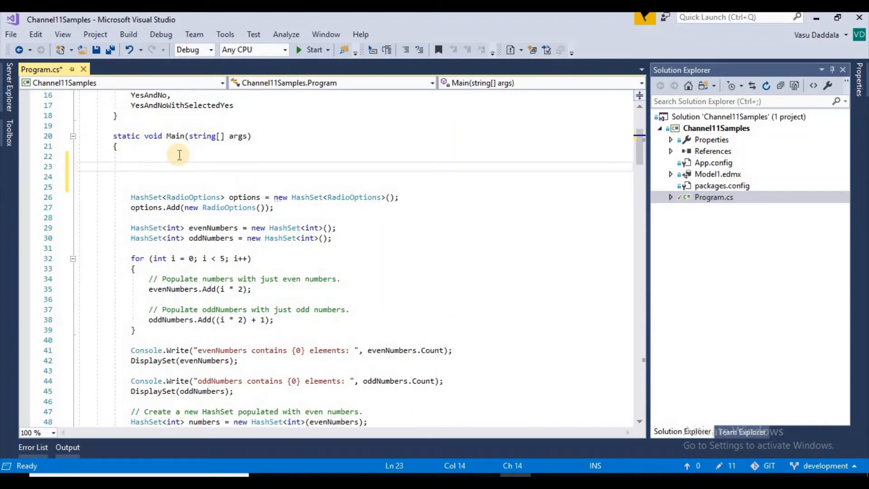
type("///")
key("Up")
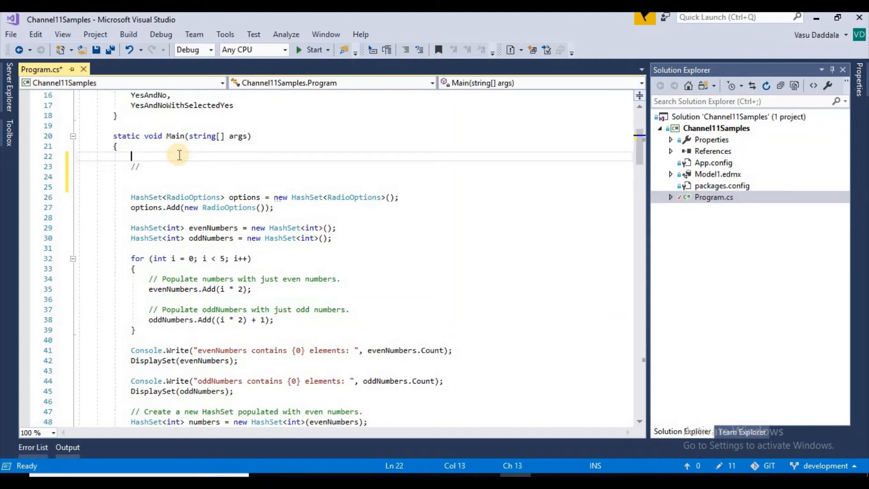
Start a Console.WriteLine call on a new line above the empty comment in Main.
key("Return")
type("Cosn")
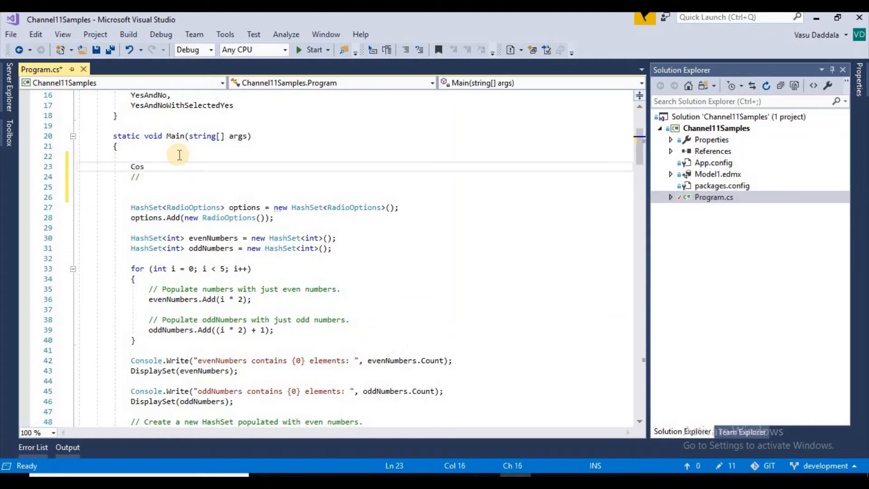
key("BackSpace")
key("BackSpace")
type("nso")
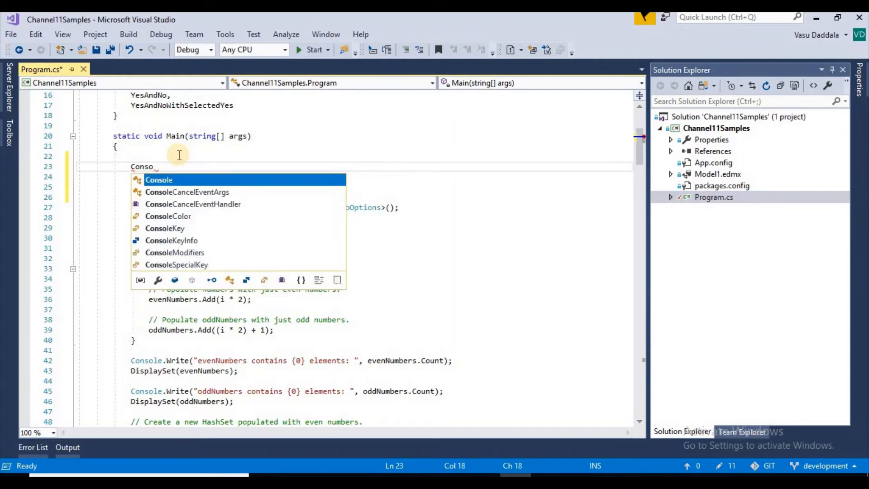
key("Tab")
type(".wre")
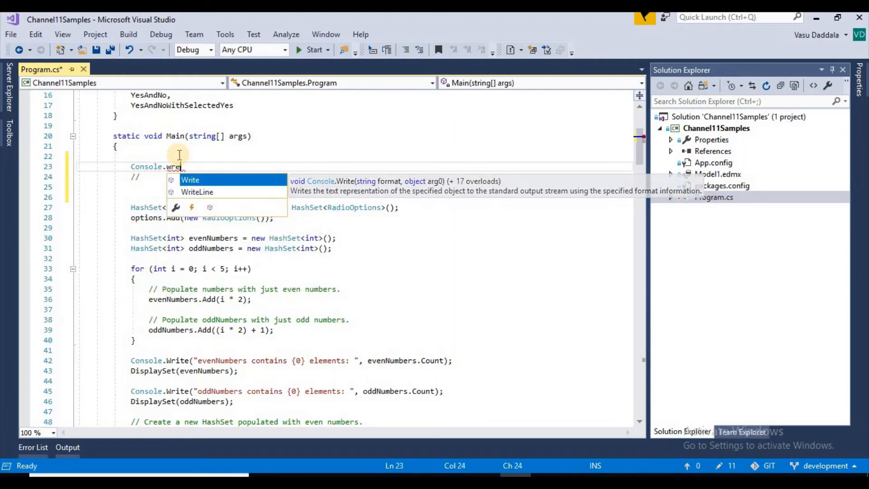
key("Down")
key("Tab")
type("(")
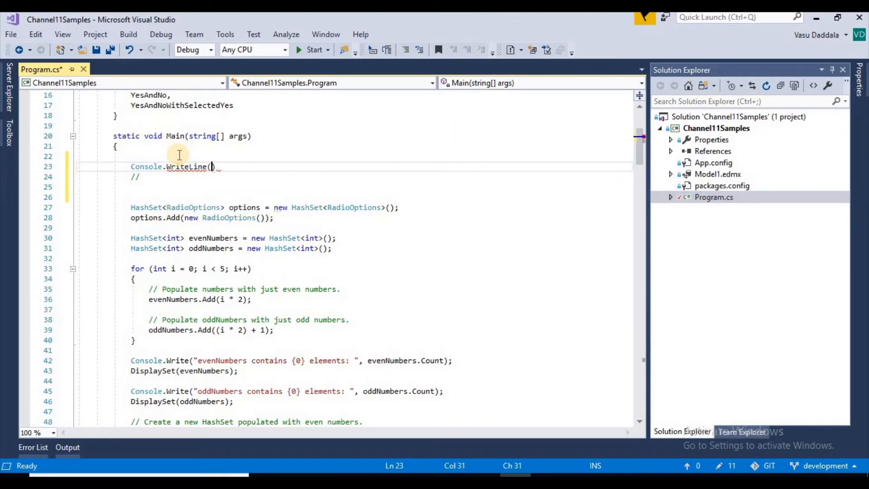
type("\"H\");")
Complete the WriteLine statement with the string "Hello Development" and a closing semicolon.
key("Left")
key("Left")
key("Left")
type("Hello Developme")
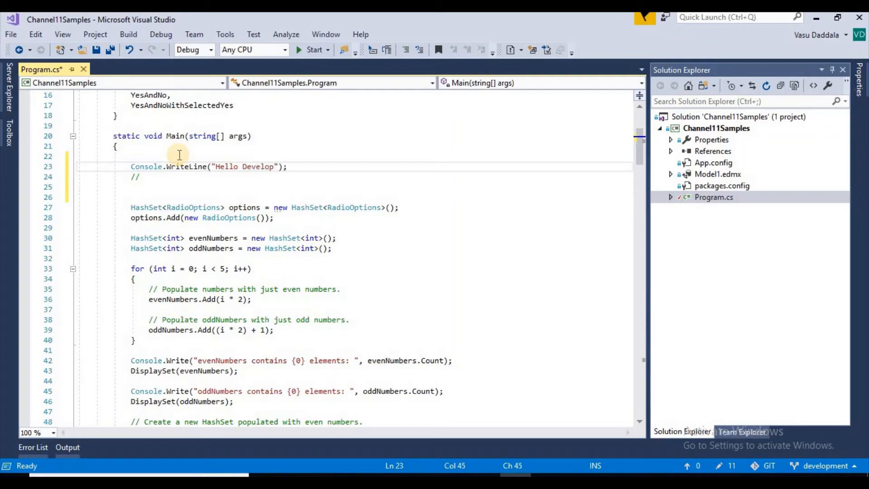
type("nt")
key("End")
Add a Console.ReadLine(); statement below the WriteLine line and save Program.cs.
key("Return")
type("Console")
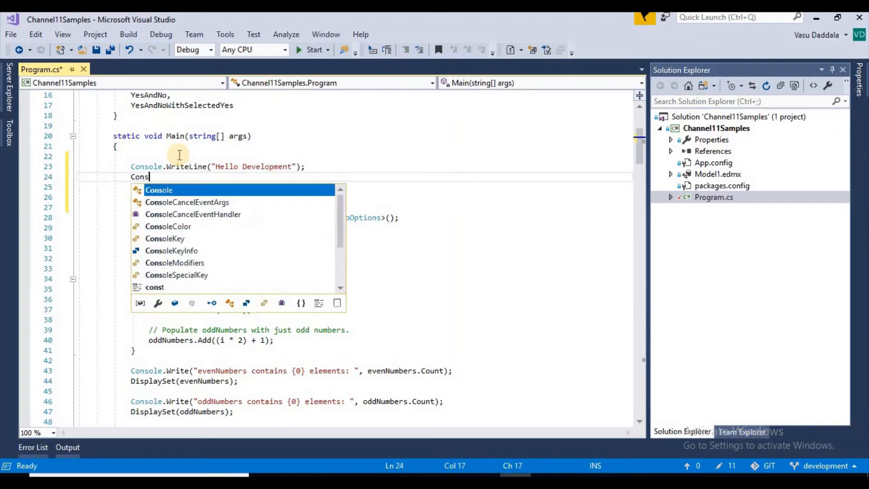
key("Tab")
type(".rea")
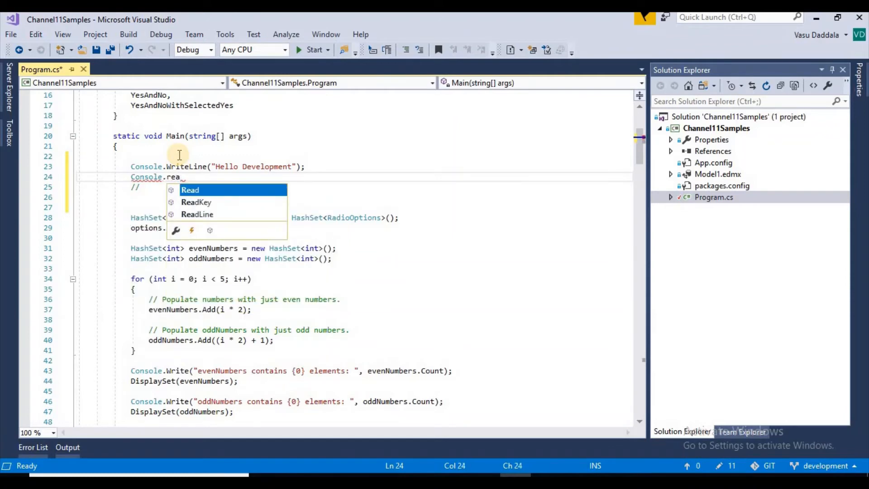
key("Down")
key("Down")
key("Tab")
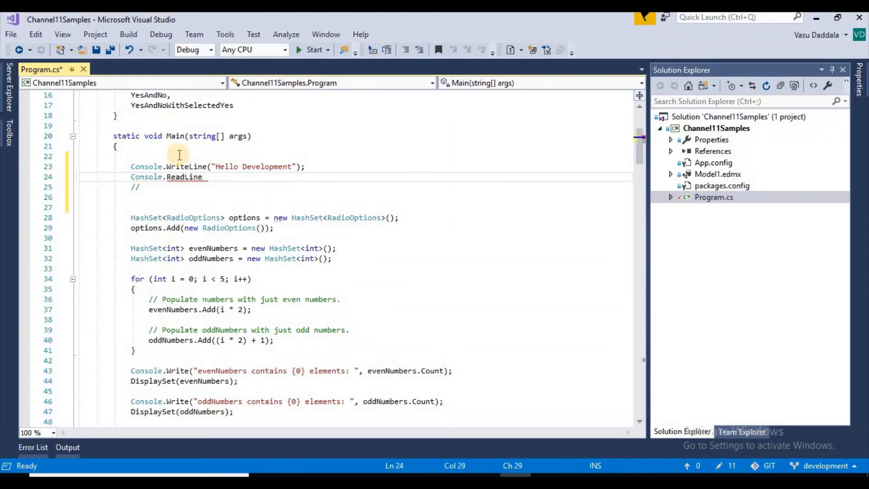
type("();")
left_click(96, 49)
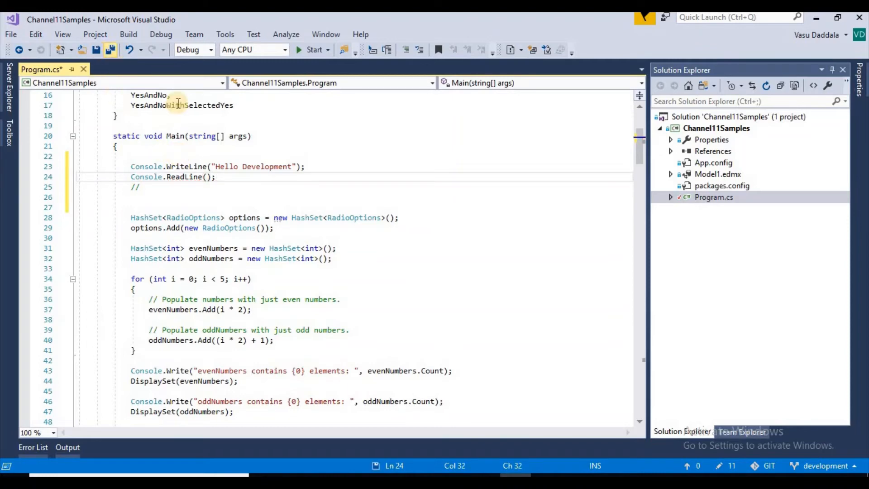
Run the program in debug mode to check its console output, and stop debugging.
left_click(315, 49)
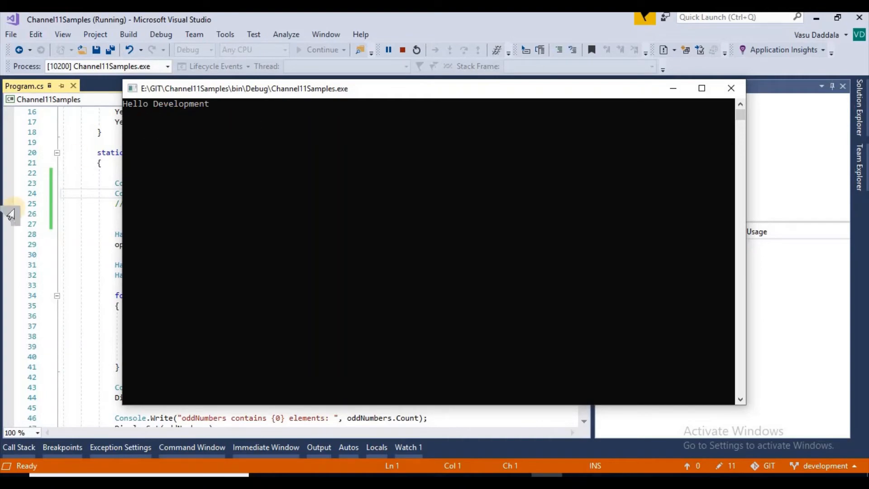
left_click(68, 171)
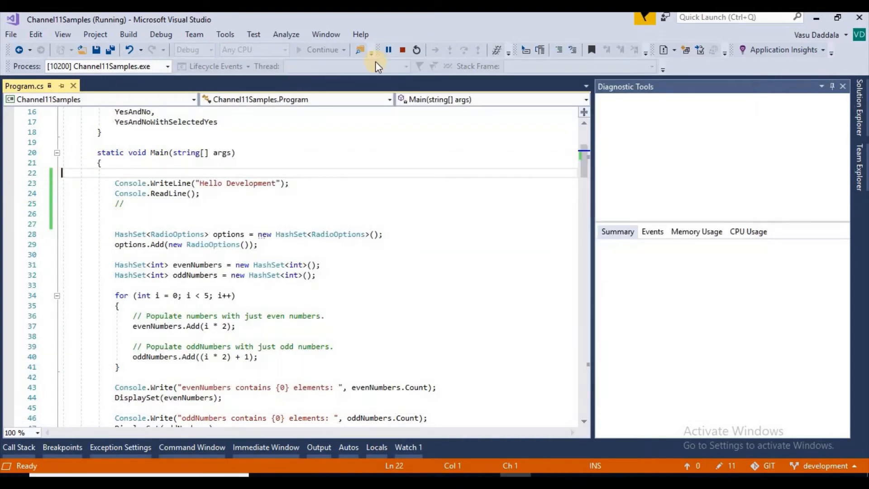
left_click(402, 50)
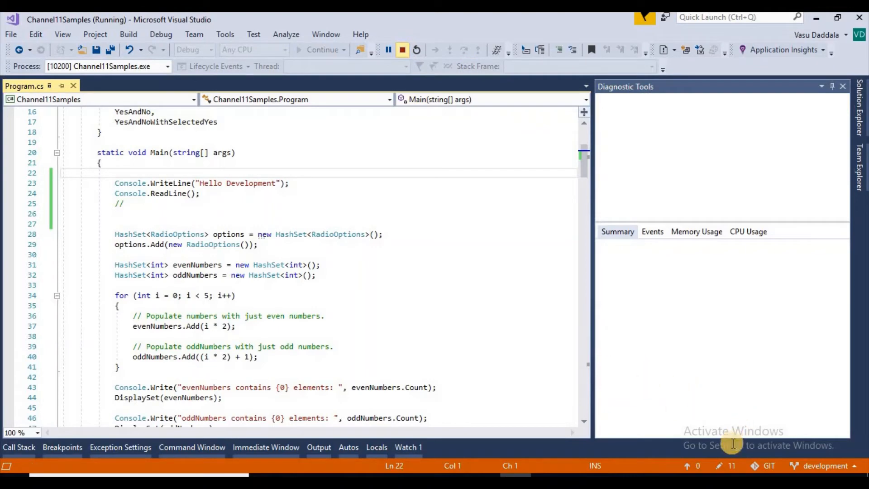
Show the pending Git changes on the development branch and stage only Program.cs.
left_click(730, 464)
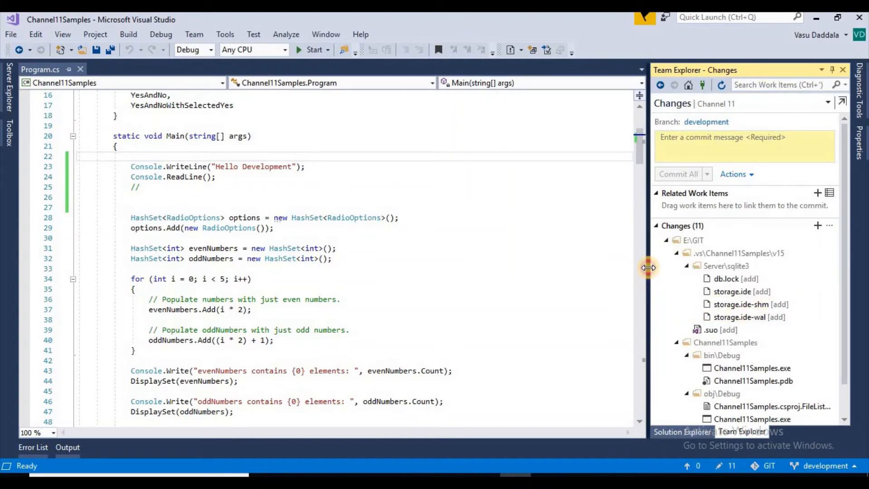
left_click_drag(649, 268, 546, 267)
scroll(638, 291, "down", 1)
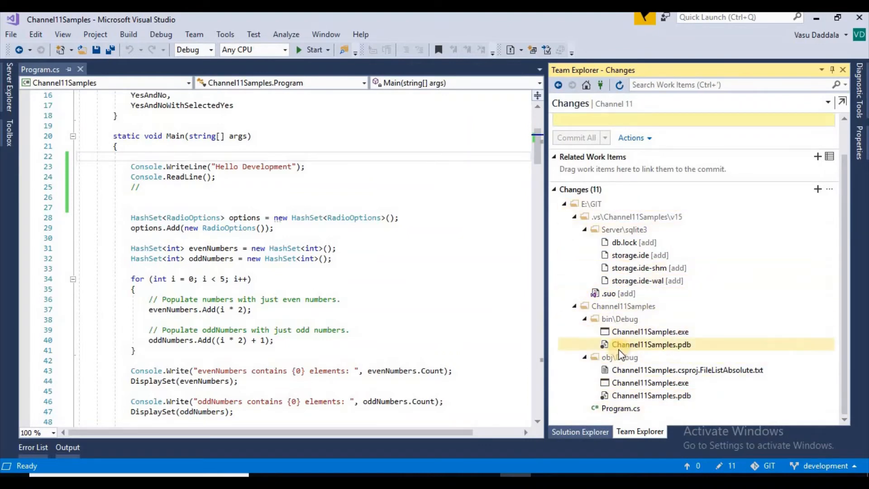
right_click(621, 408)
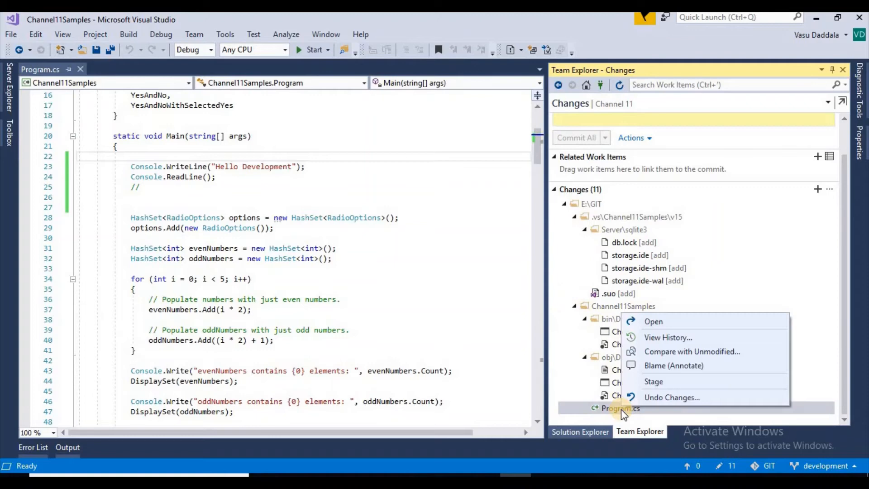
left_click(646, 384)
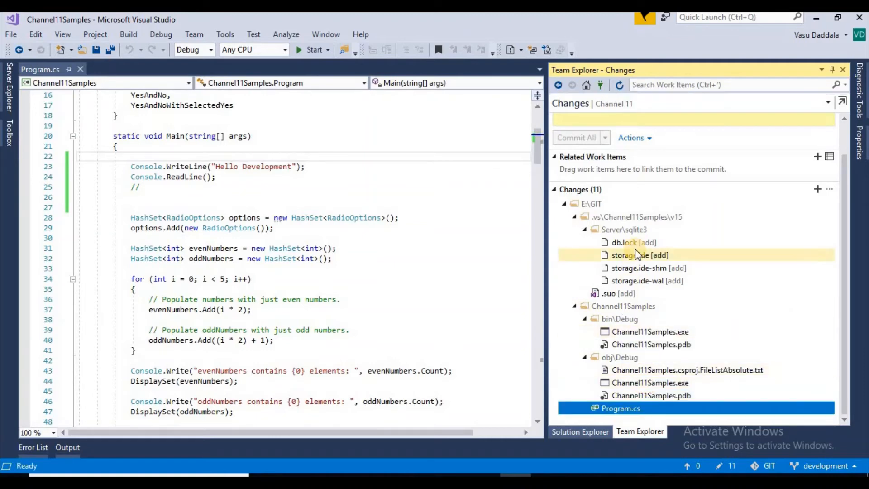
Compare the staged Program.cs with its unmodified version, and close the comparison.
right_click(615, 192)
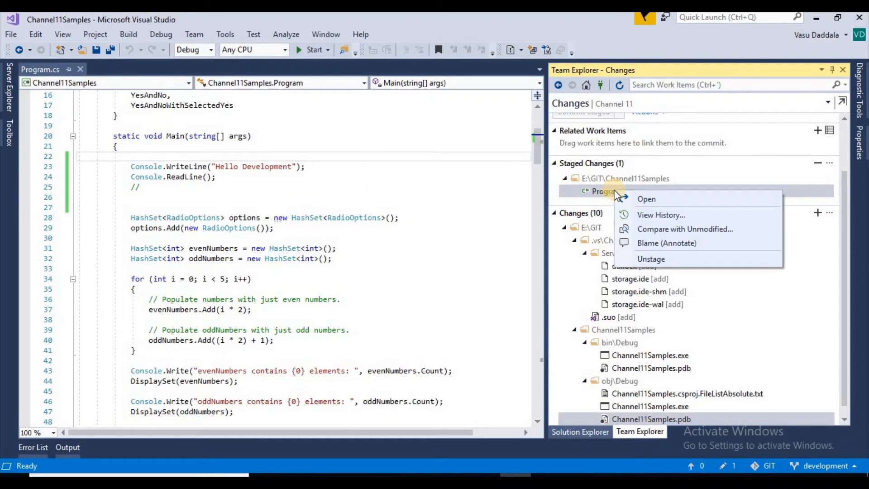
left_click(692, 229)
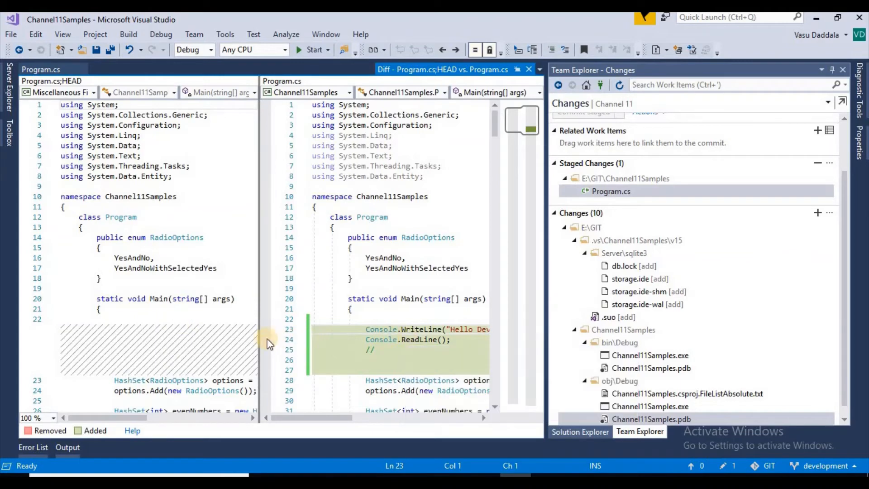
middle_click(476, 69)
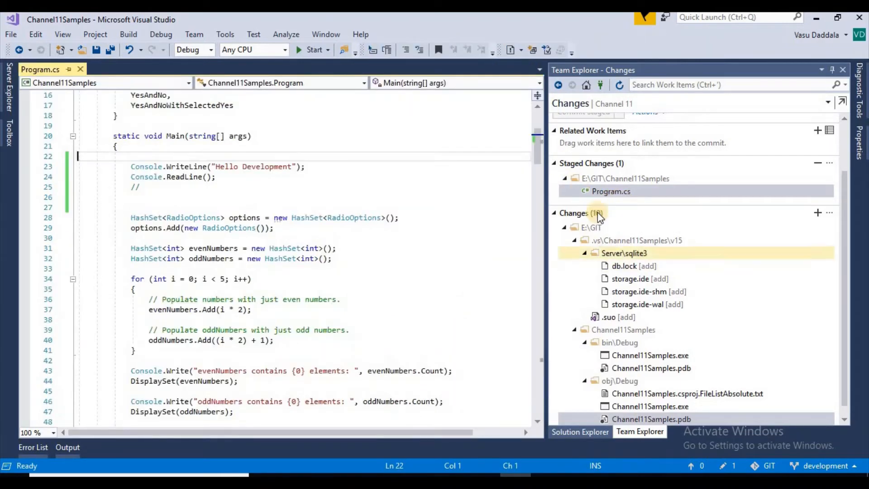
View the commit history of the staged Program.cs, and close it.
right_click(606, 187)
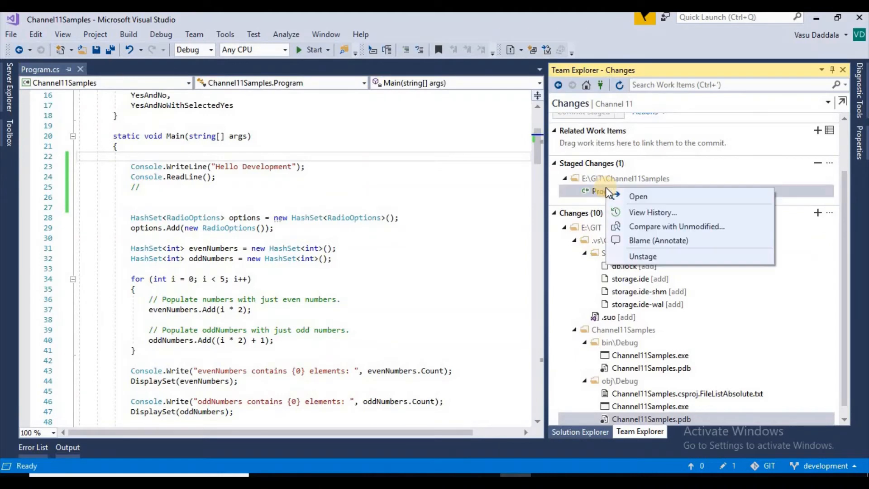
left_click(694, 212)
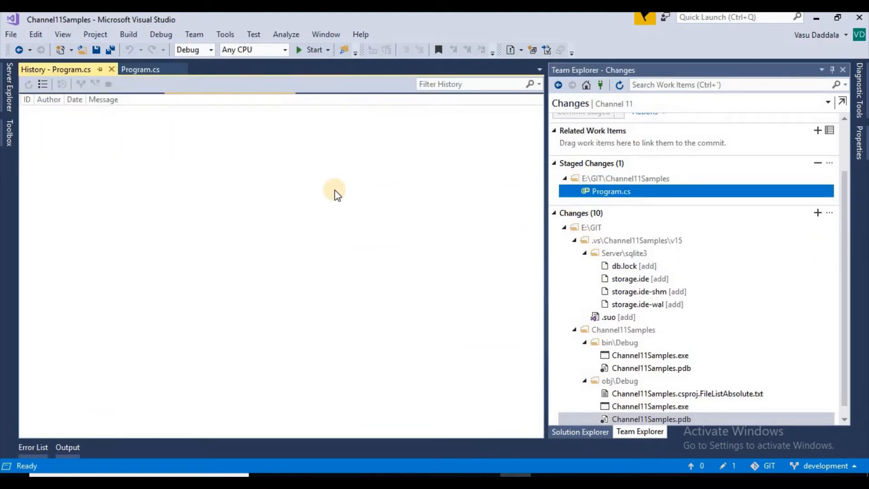
left_click(197, 148)
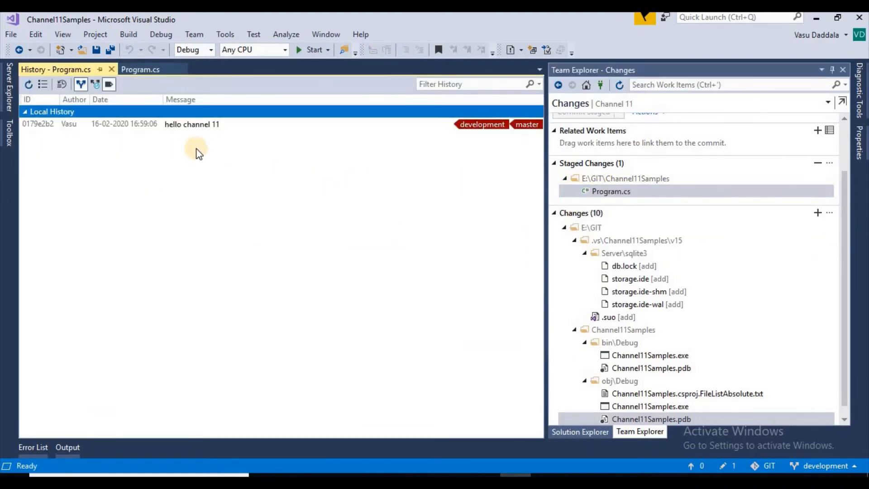
left_click(190, 131)
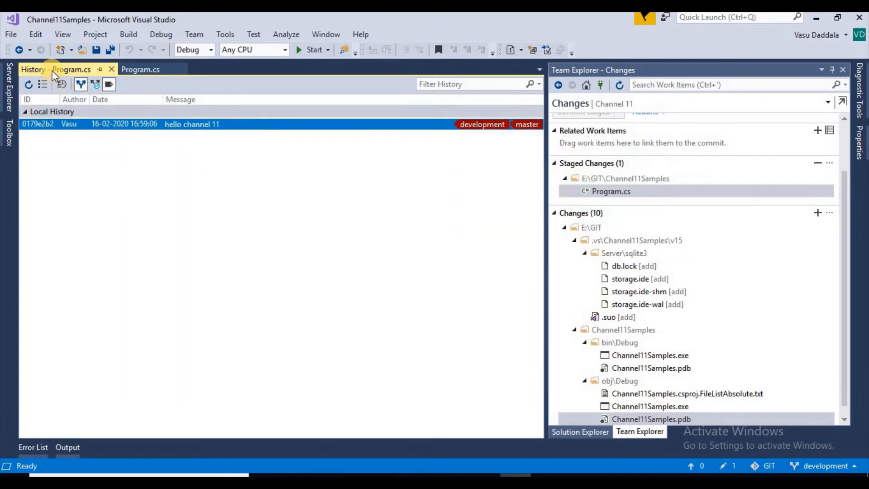
left_click(111, 69)
Commit the staged change with the message "hello development" and push the development branch.
scroll(613, 183, "up", 2)
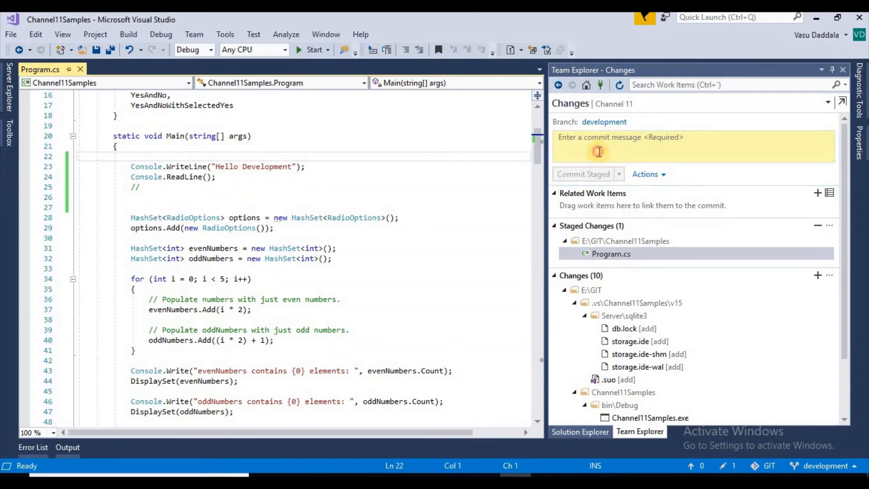
left_click(599, 152)
type("H")
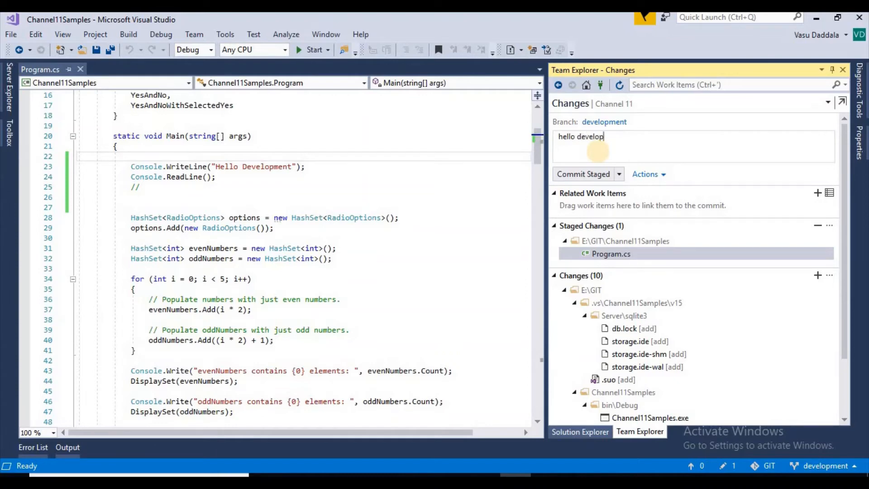
type("ello development")
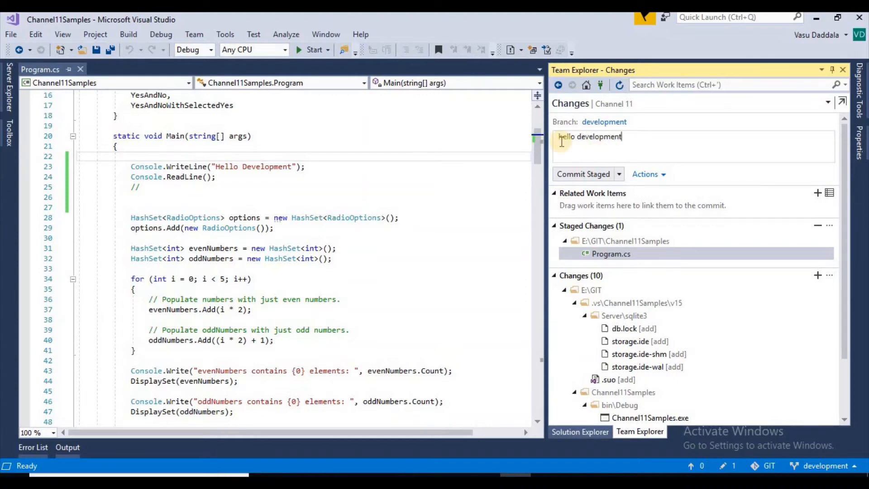
left_click(618, 174)
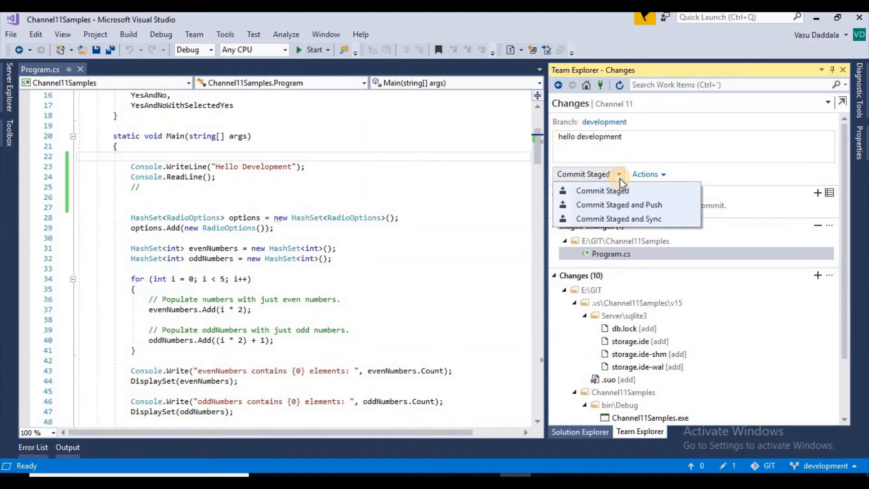
left_click(609, 207)
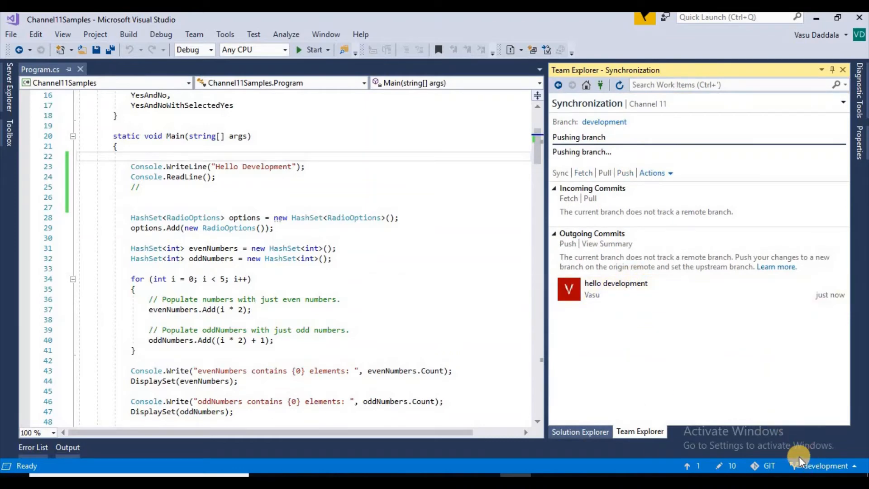
mouse_move(677, 296)
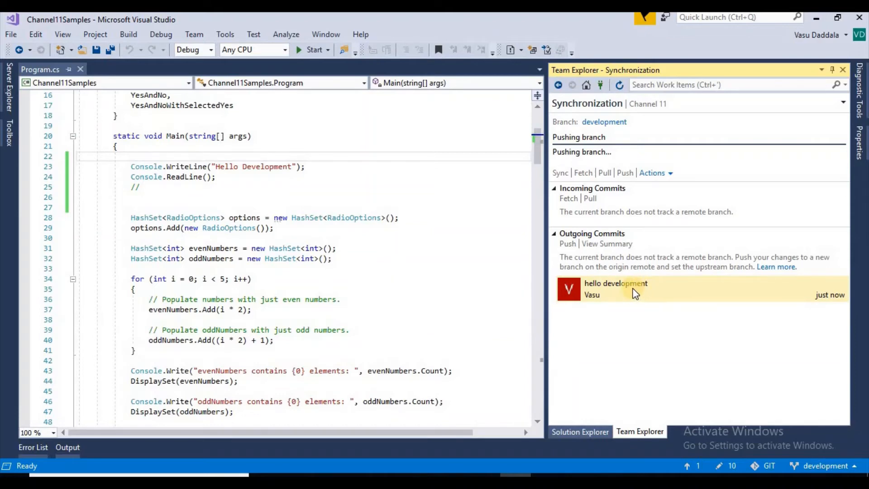
mouse_move(635, 293)
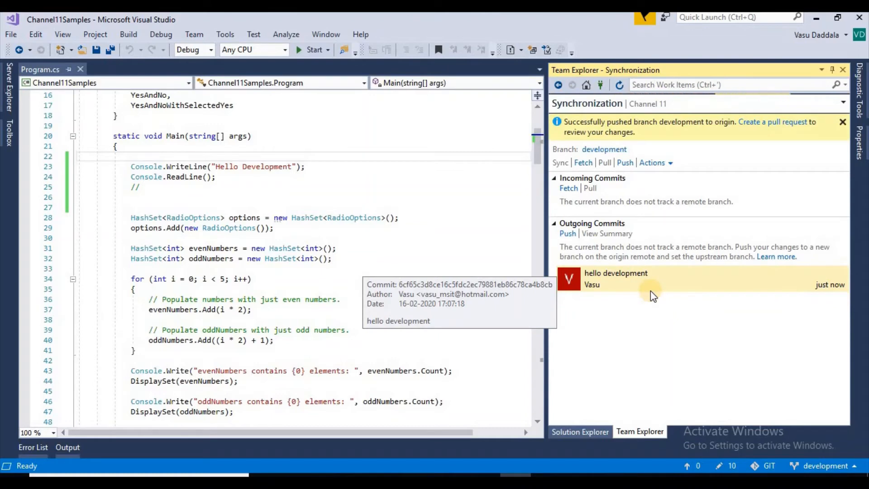
List the repository's branches, switch to Azure DevOps in the browser, and view the Channel 11 files on the development and master branches.
left_click(809, 461)
left_click(799, 392)
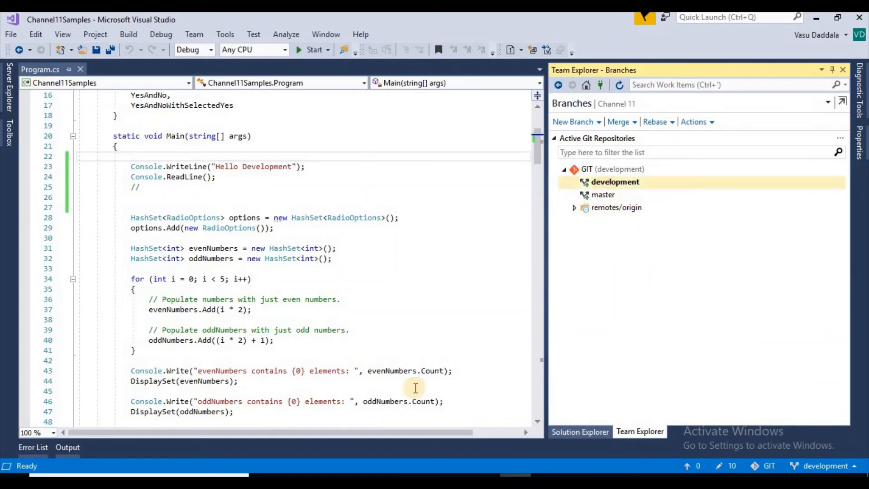
left_click(359, 480)
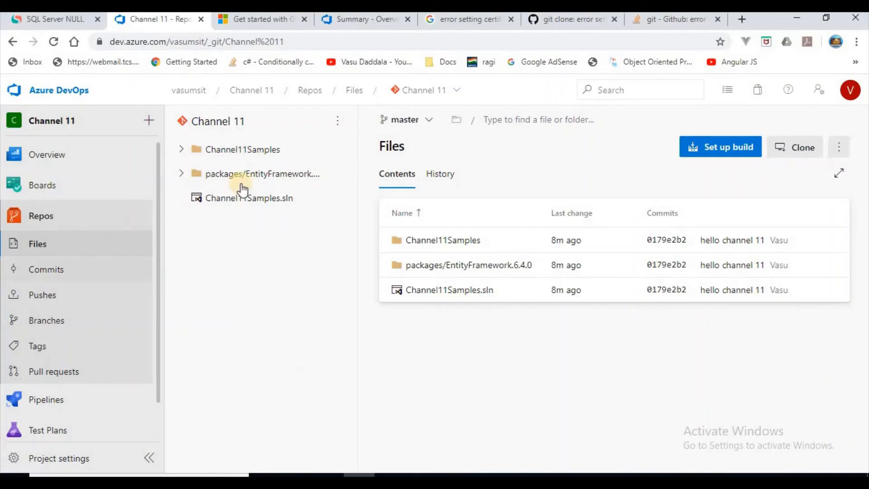
left_click(436, 122)
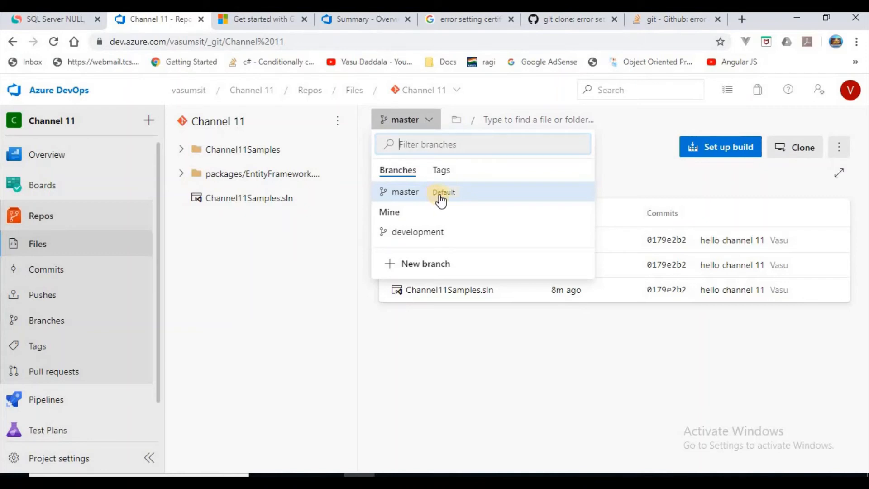
left_click(407, 232)
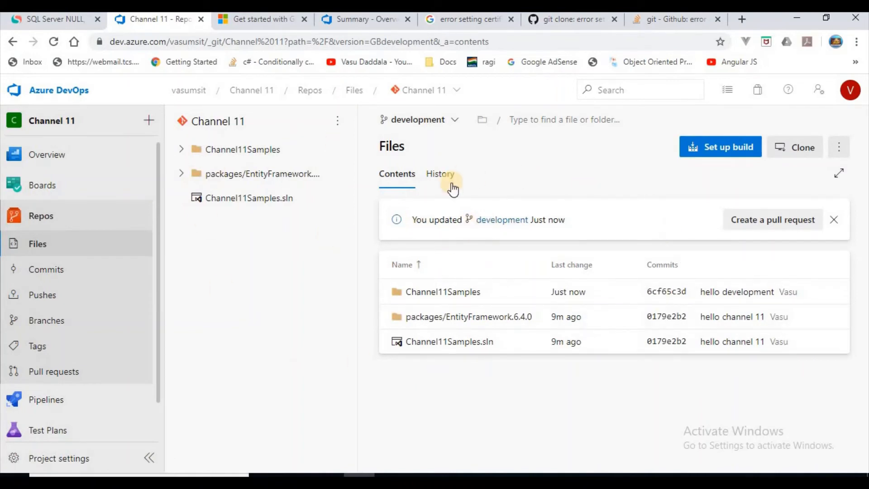
left_click(50, 229)
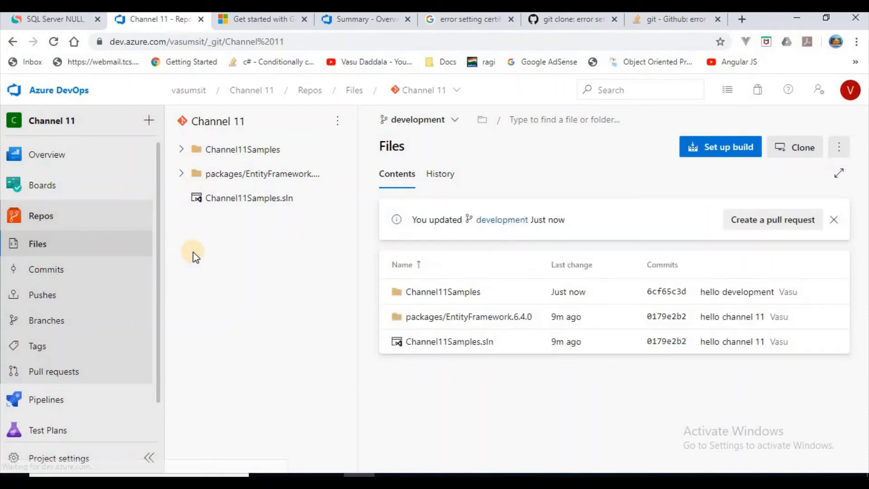
left_click(428, 126)
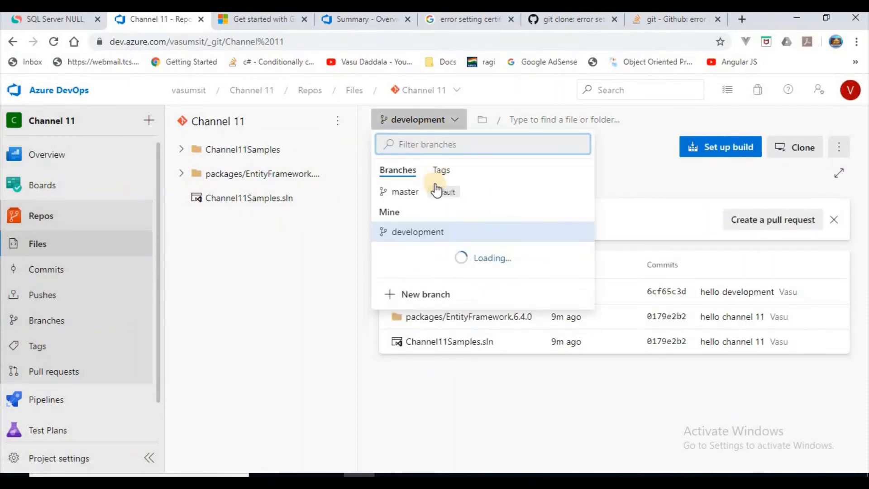
left_click(403, 191)
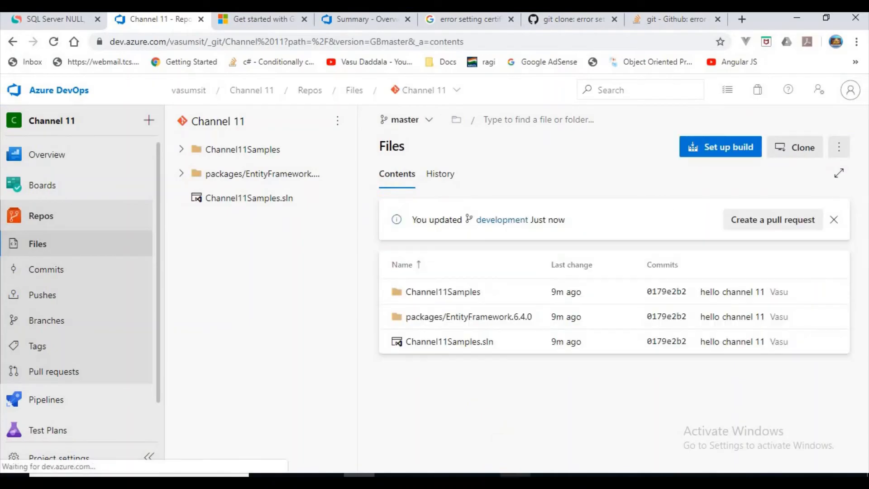
Switch back to Visual Studio and create and check out a local branch named feture1 from origin/development, without tracking the remote branch.
left_click(515, 481)
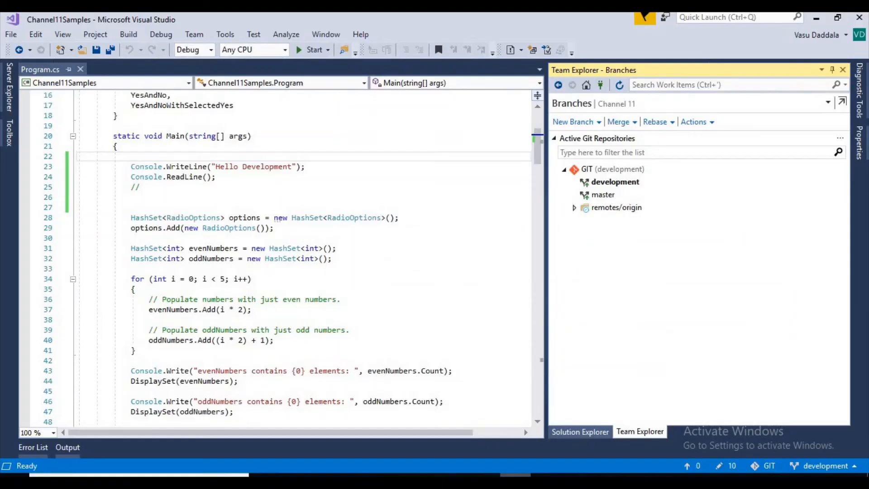
left_click(574, 207)
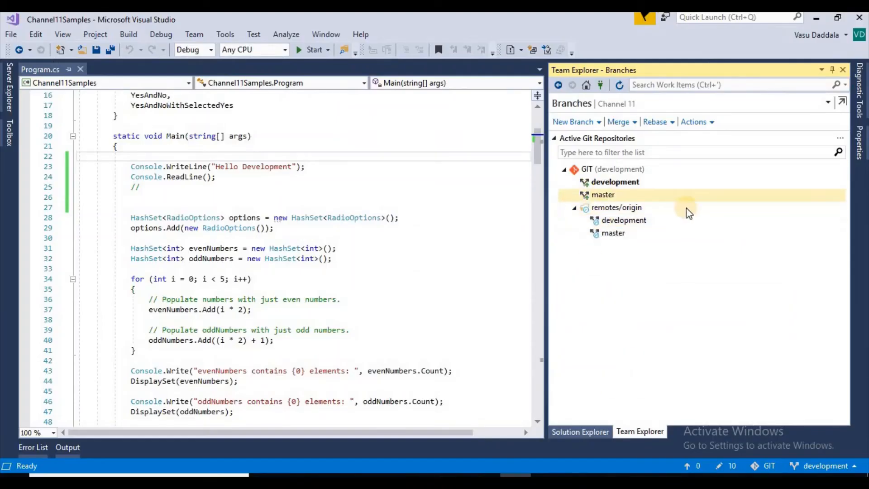
right_click(633, 222)
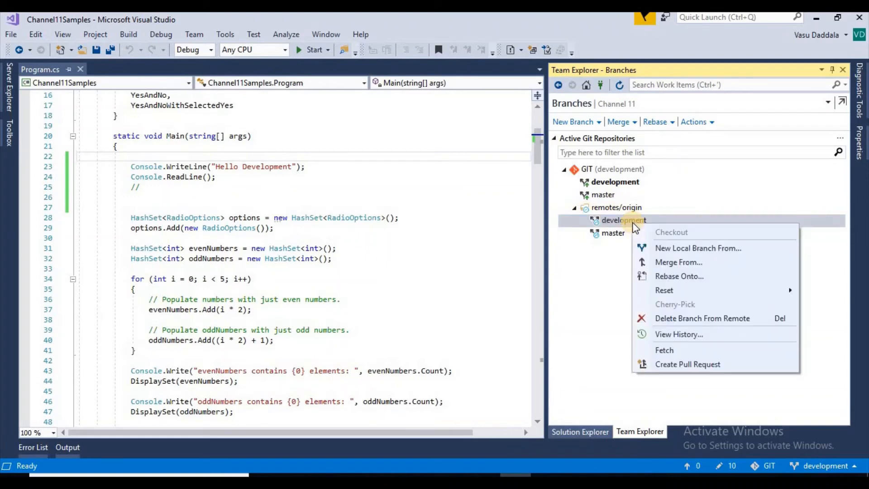
left_click(679, 248)
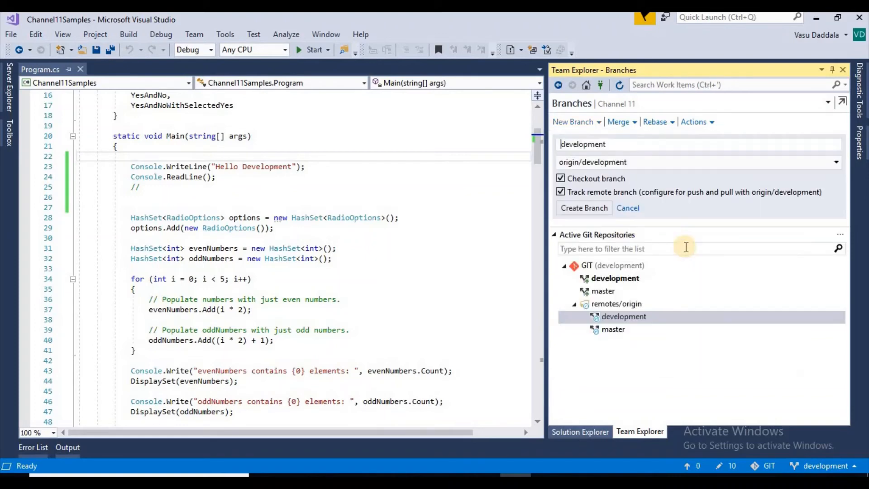
double_click(583, 145)
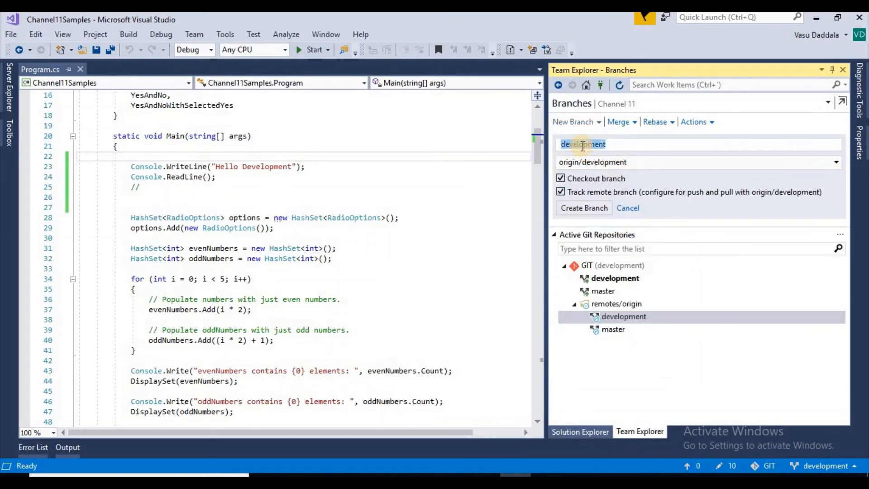
type("feture1")
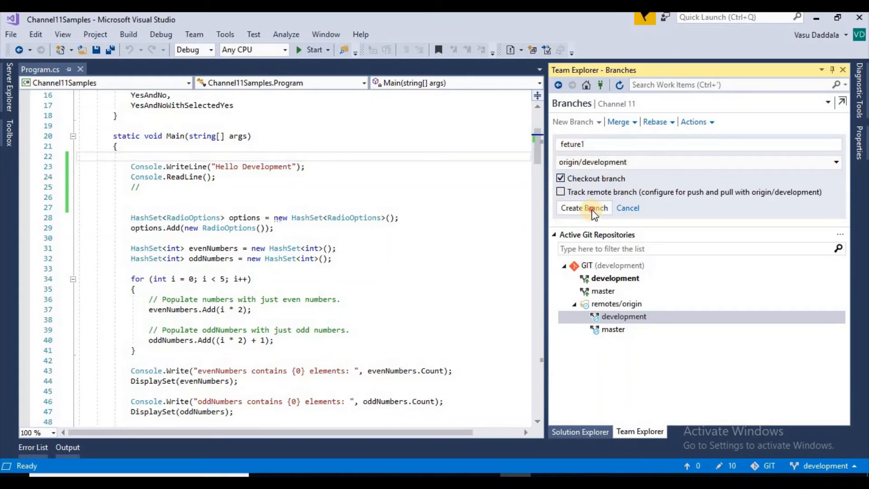
left_click(614, 209)
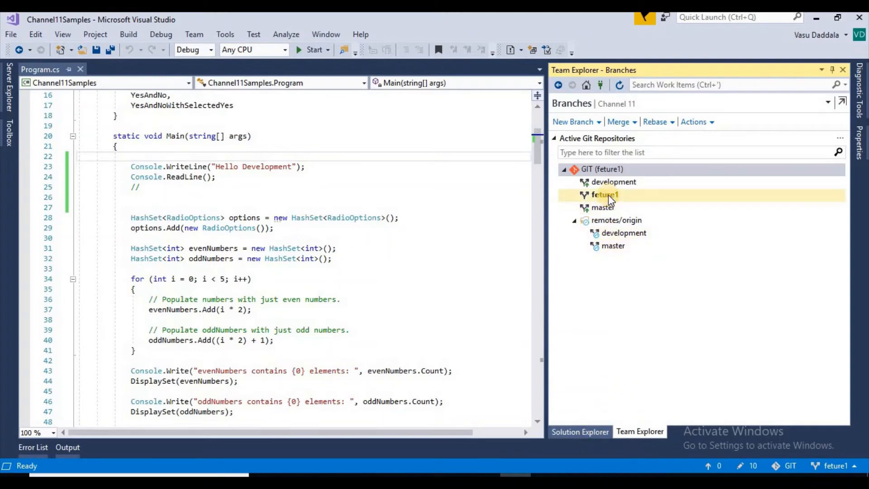
Examine the Program.cs code on the feture1 branch, and close the file.
left_click(657, 196)
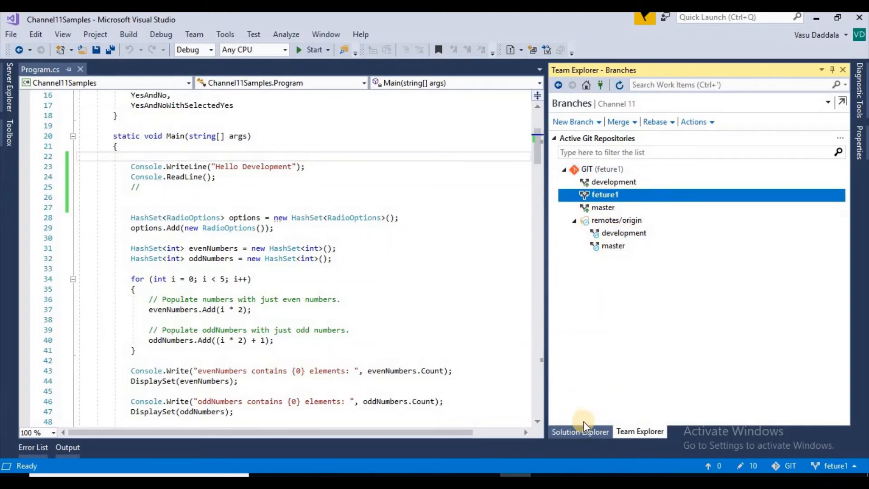
left_click(584, 435)
left_click(615, 196)
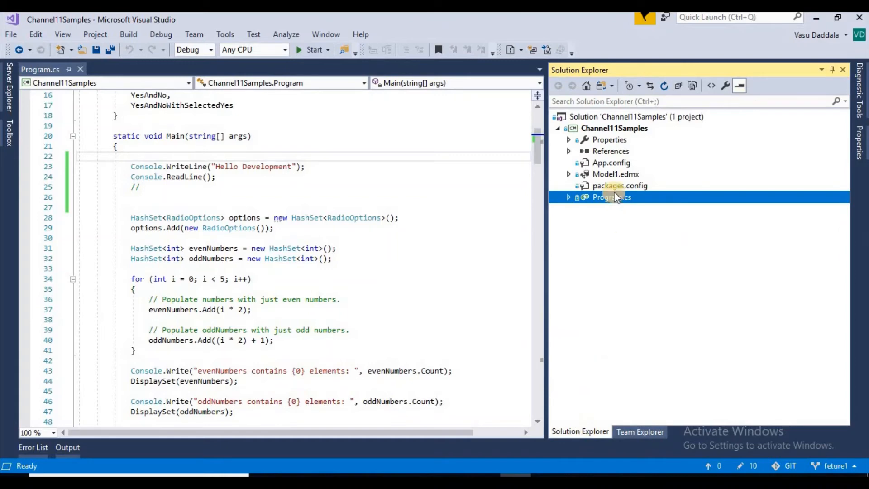
double_click(615, 198)
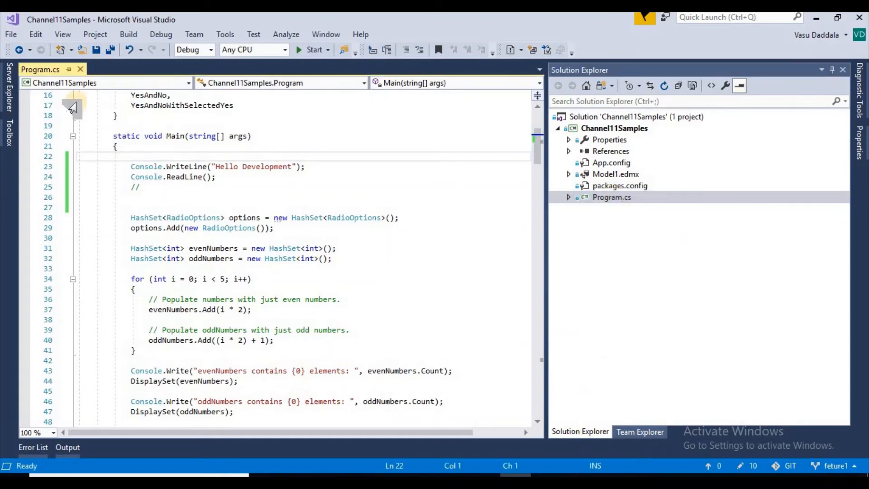
key("ctrl+F4")
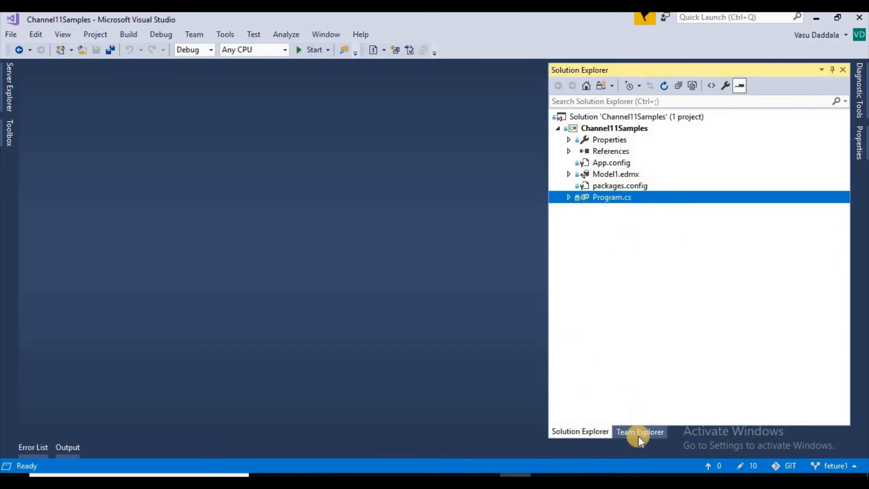
Show the Channel 11 project home with its solution, reopen Program.cs to check its Main method, and close it.
left_click(639, 432)
left_click(587, 84)
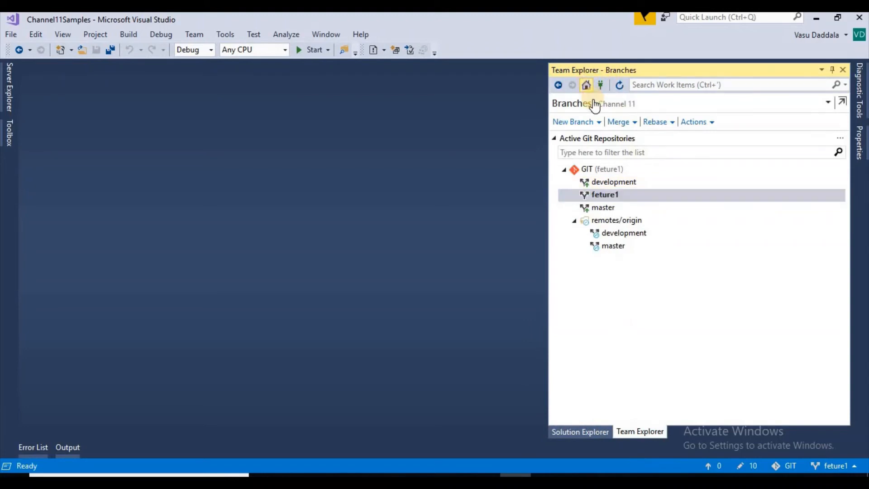
left_click(615, 299)
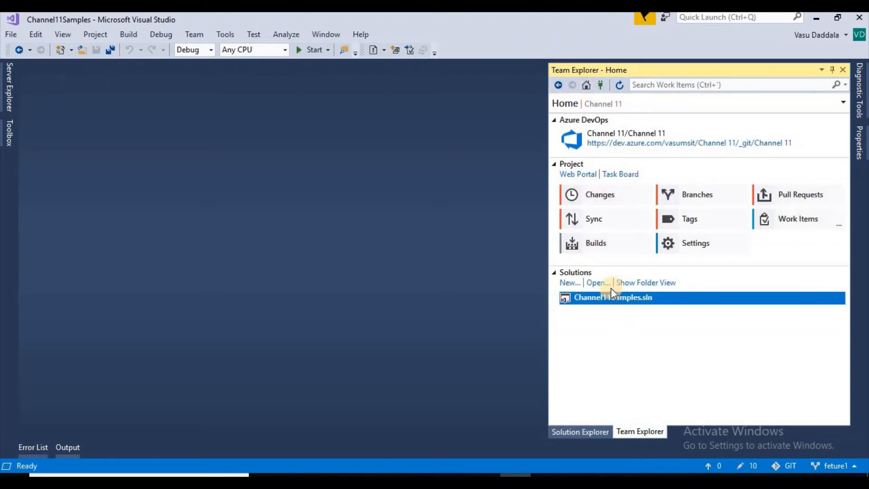
left_click(580, 431)
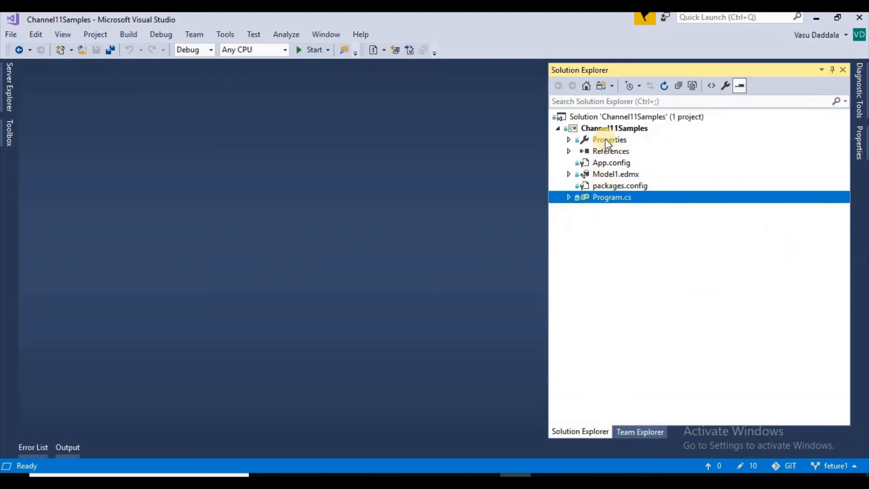
double_click(607, 198)
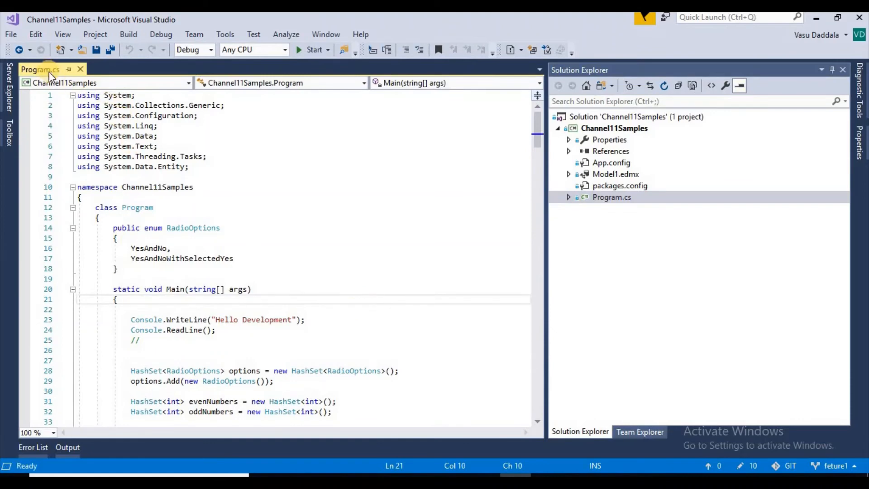
left_click(80, 69)
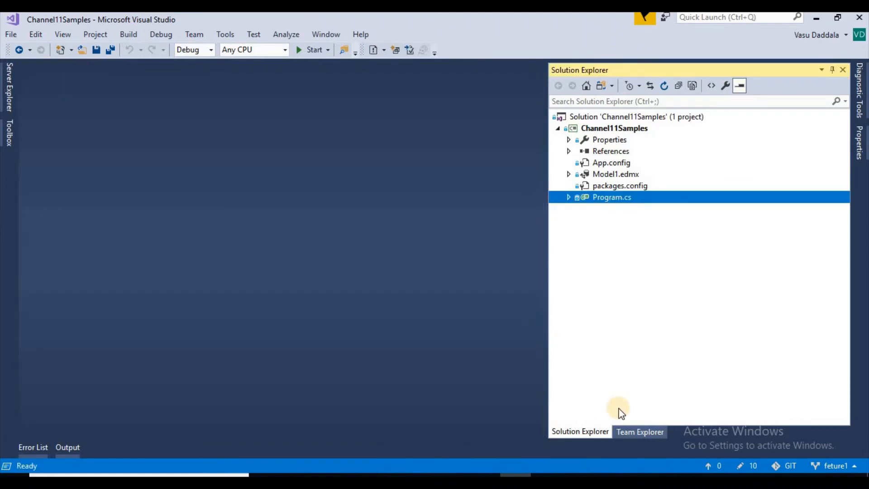
Refresh the Channel 11 project home and view the incoming and outgoing commits of the feture1 branch.
left_click(642, 430)
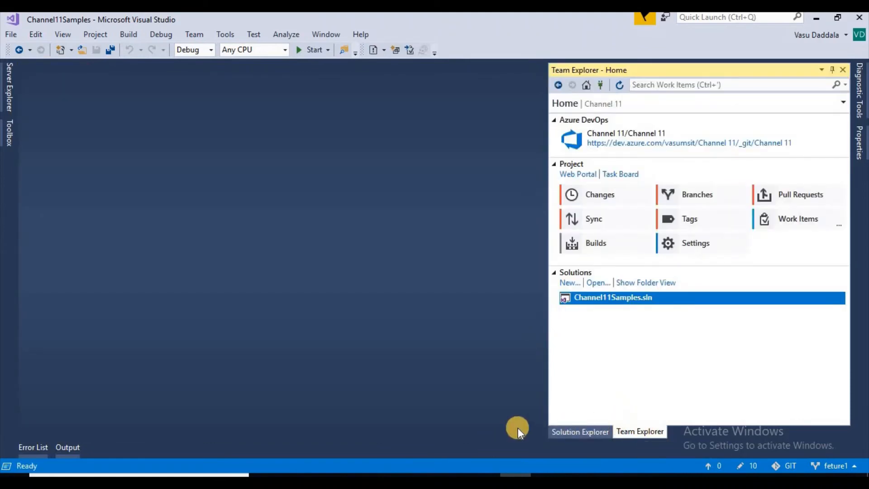
left_click(619, 86)
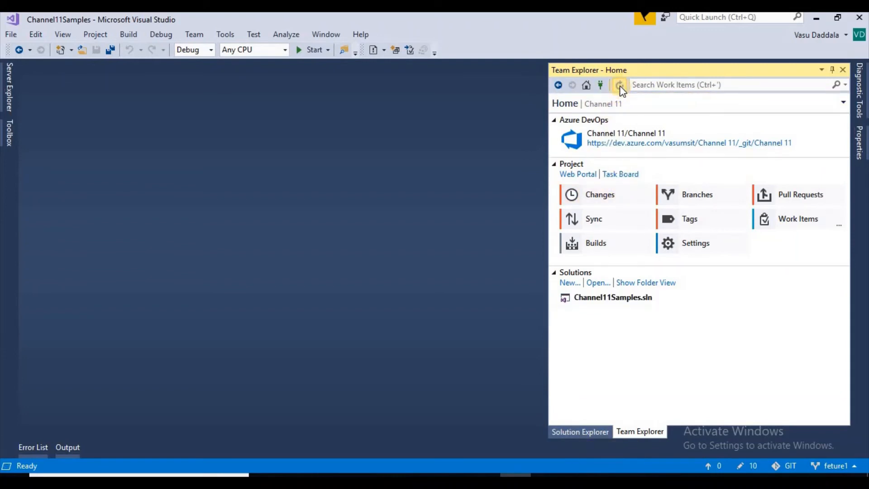
left_click(598, 220)
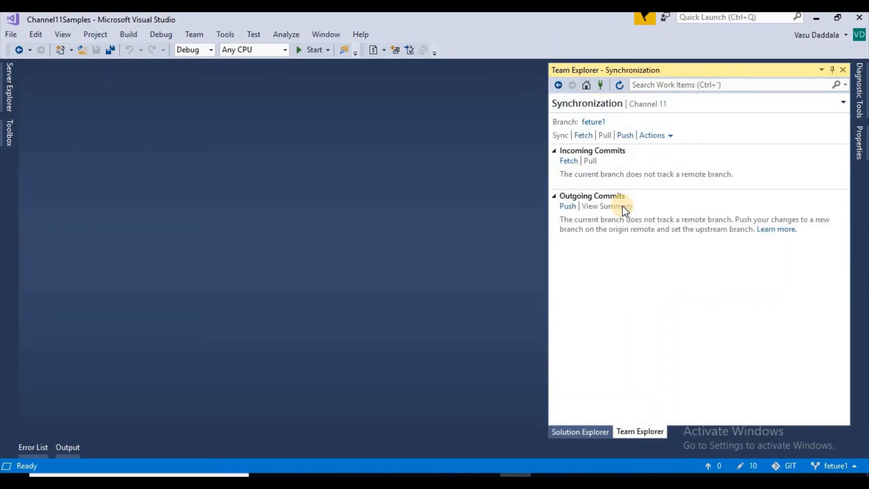
Reopen Program.cs and examine the Console.WriteLine and Console.ReadLine statements in the Main method.
left_click(581, 430)
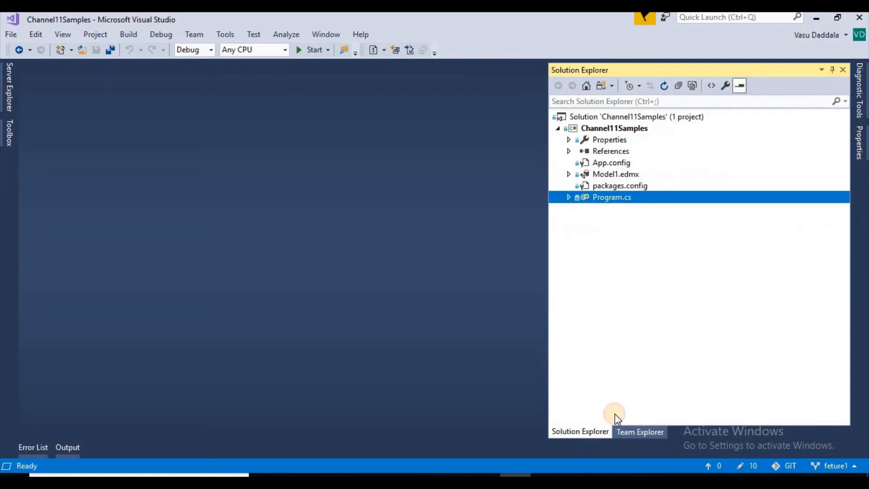
double_click(607, 197)
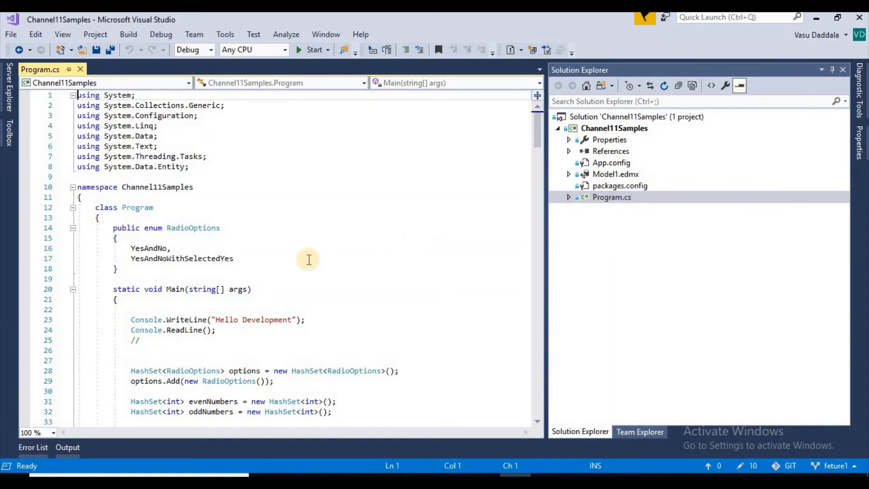
left_click_drag(133, 320, 260, 332)
left_click(260, 333)
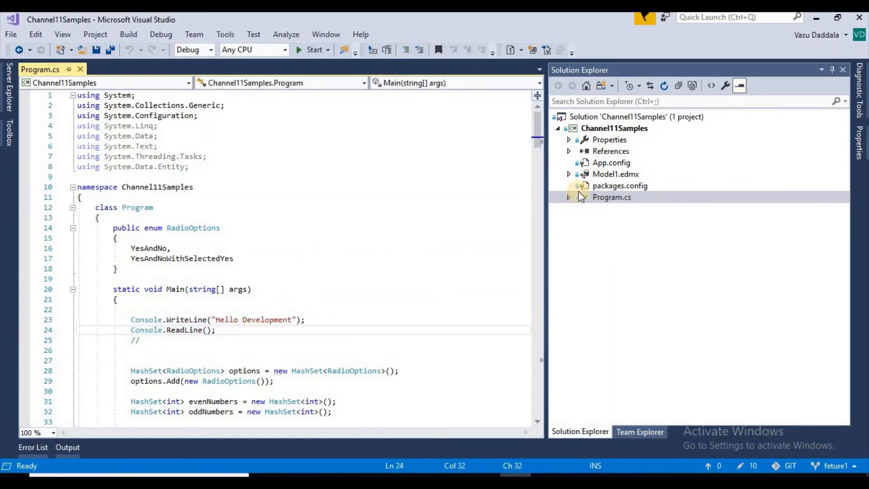
Check out the master branch from the branch list and examine its version of the Main method in Program.cs.
left_click(818, 465)
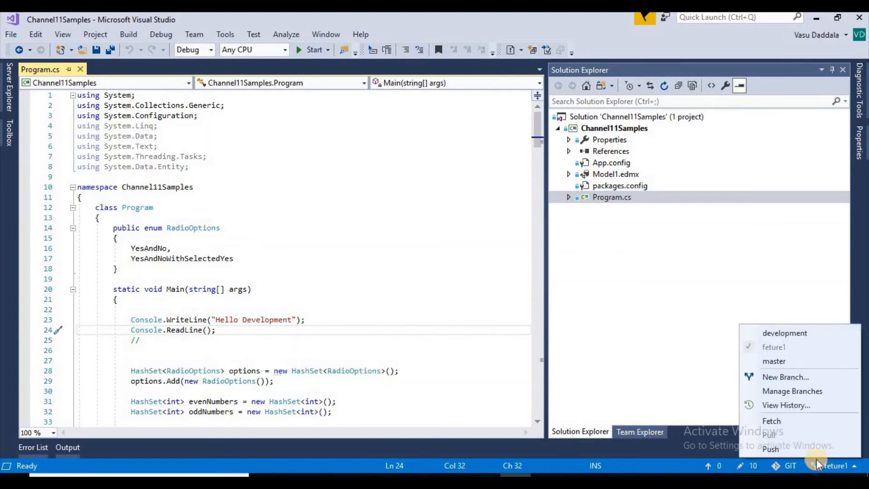
left_click(783, 392)
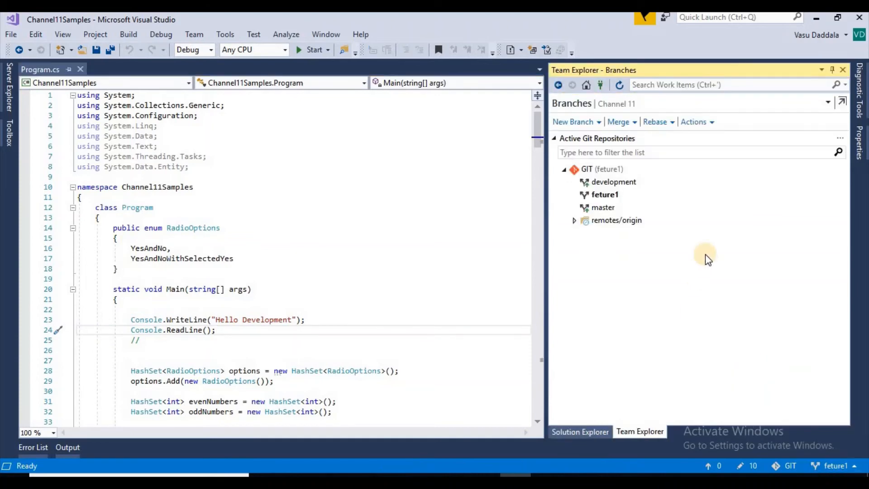
double_click(630, 209)
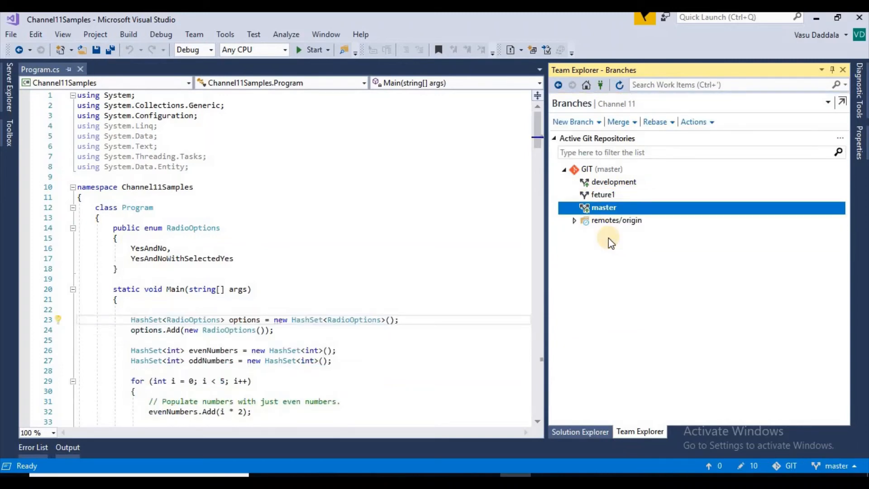
left_click(314, 309)
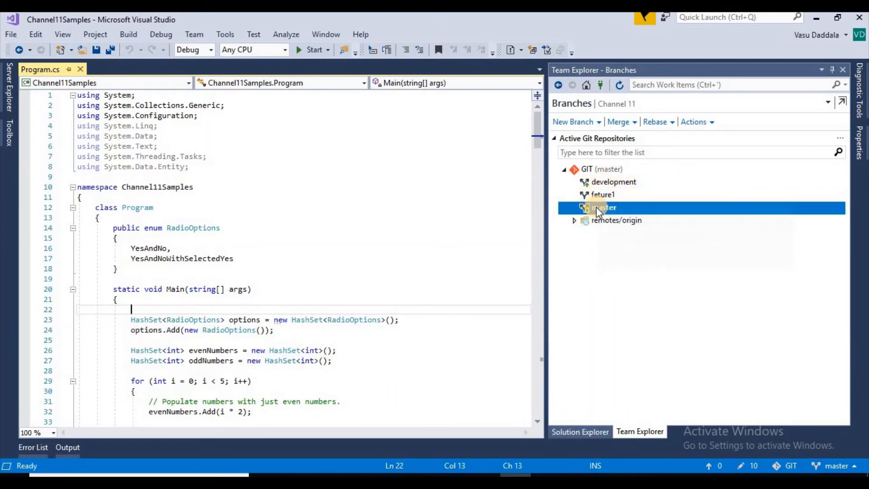
Check out the feture1 branch to compare its Program.cs code, and check out the development branch.
double_click(622, 194)
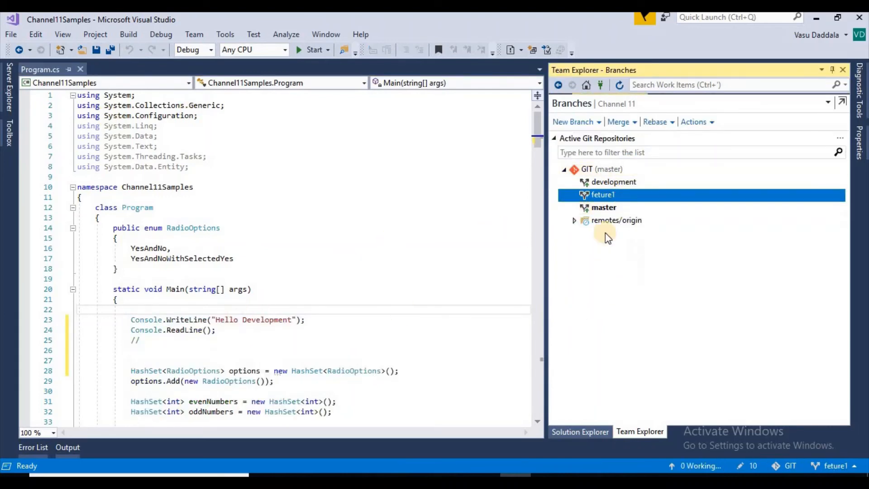
left_click(657, 184)
double_click(657, 184)
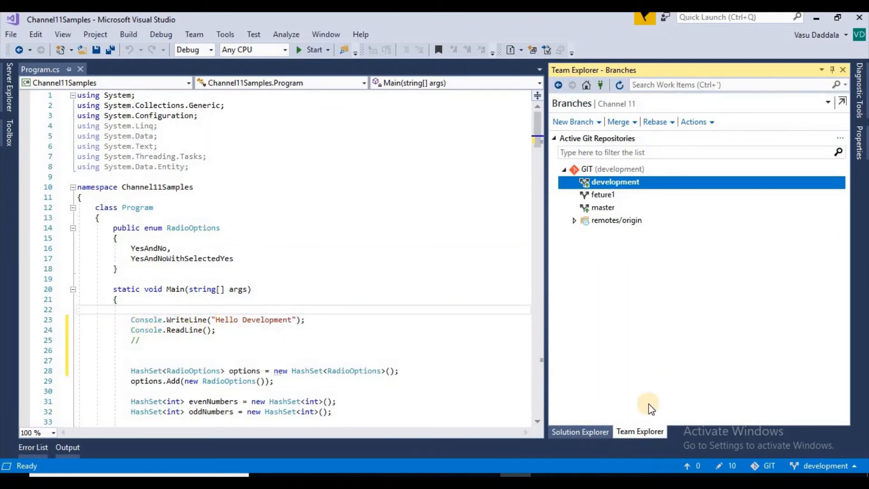
left_click(591, 427)
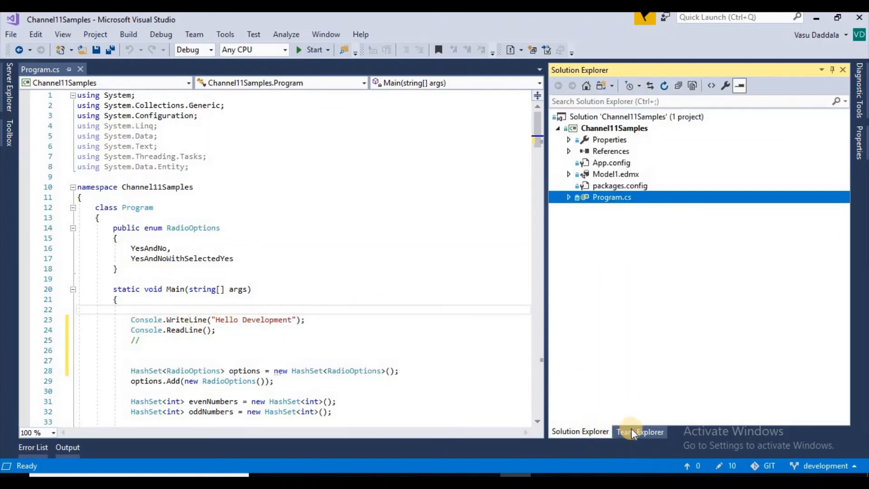
left_click(632, 430)
left_click(604, 430)
left_click(630, 434)
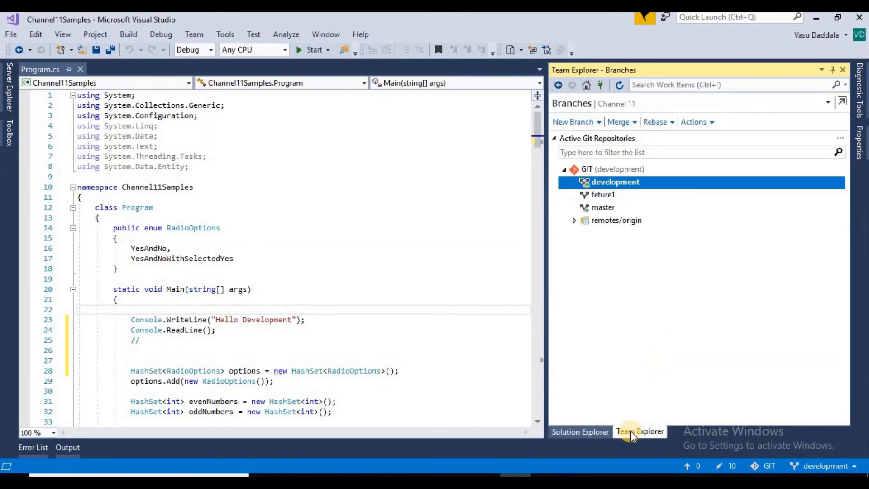
Open the Channel 11 pull requests from the project home and start a new pull request for the development branch.
left_click(586, 86)
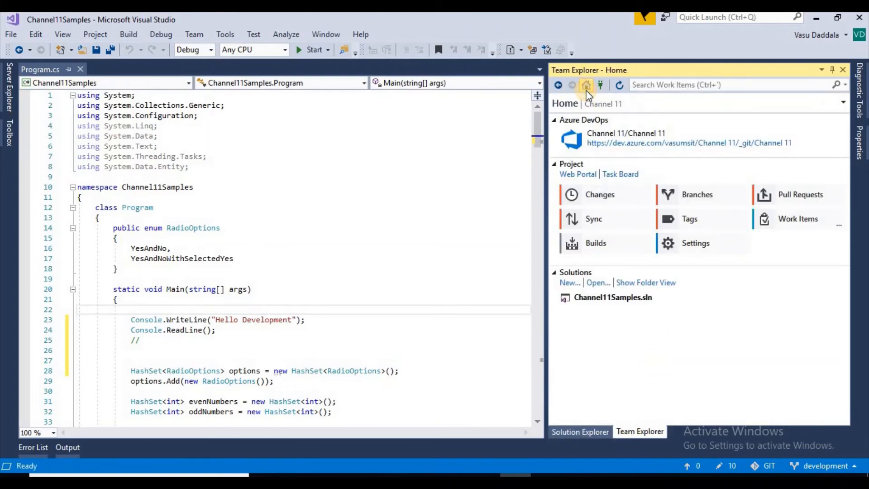
left_click(805, 196)
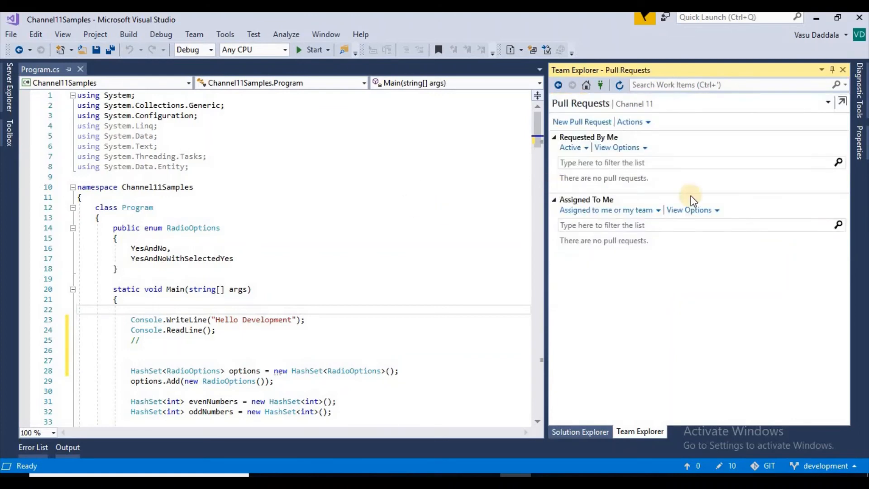
left_click(558, 84)
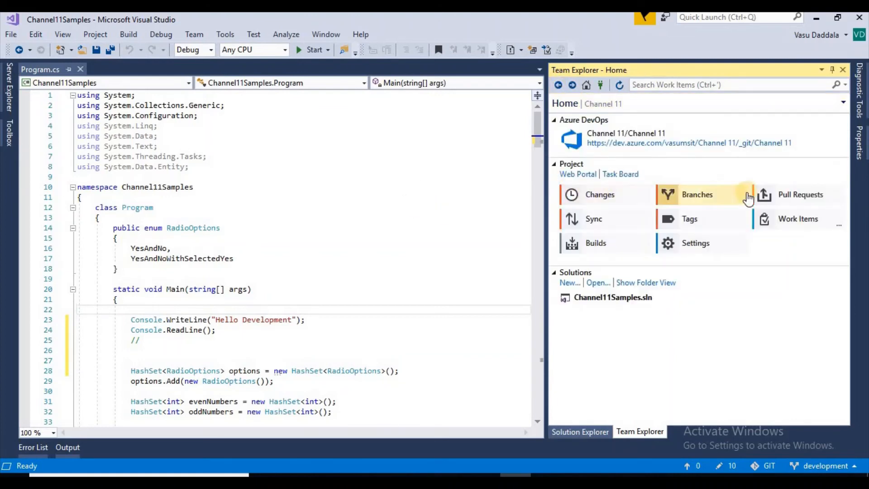
left_click(810, 199)
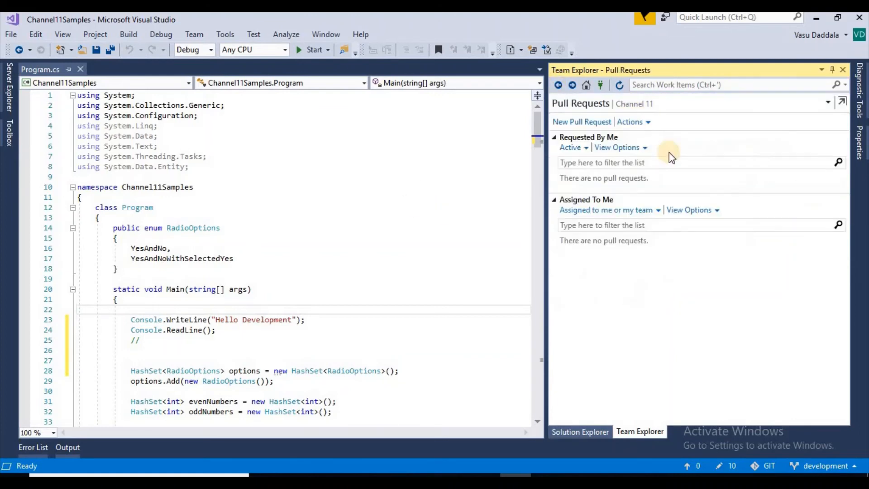
left_click(588, 123)
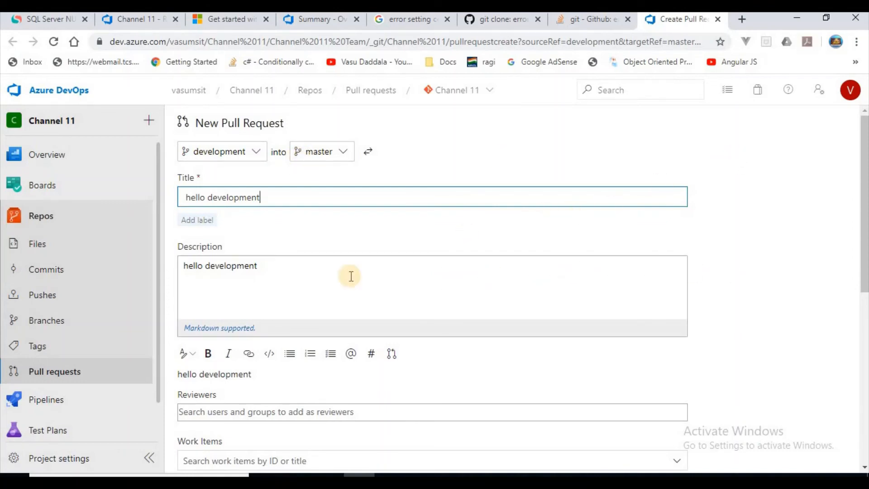
Review the new pull request's title, description and Program.cs differences between the development and master branches.
left_click_drag(303, 272, 183, 266)
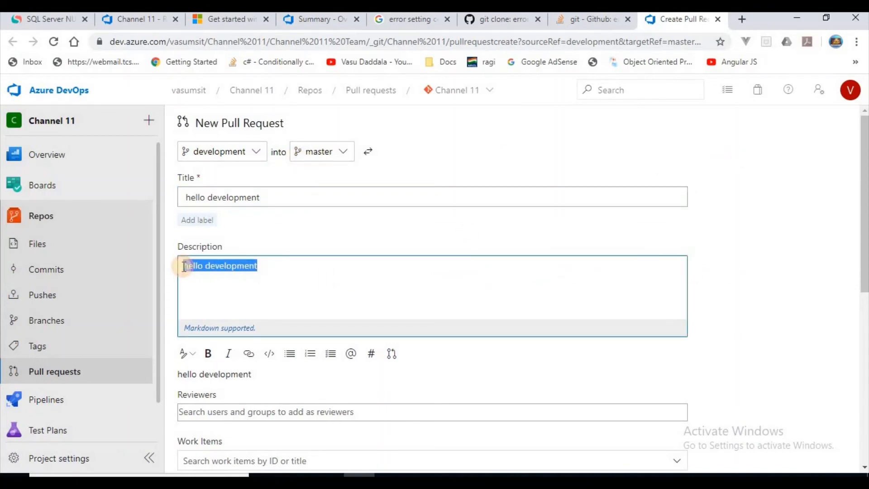
left_click(261, 237)
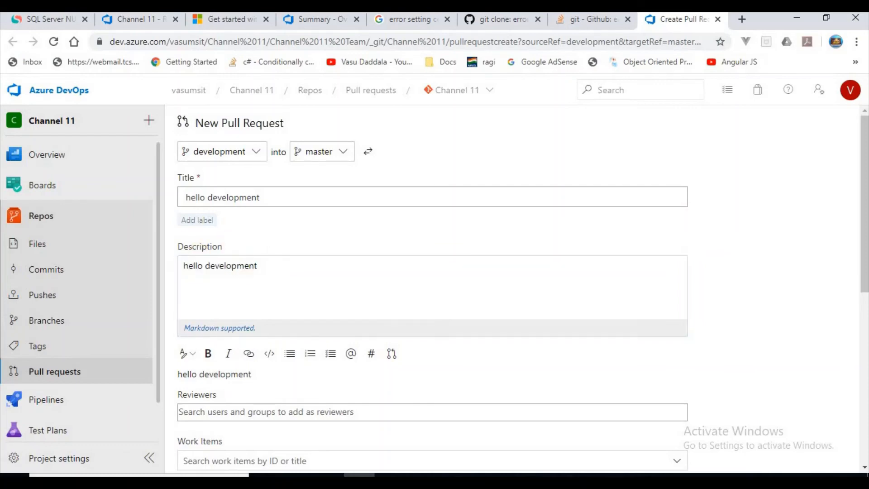
scroll(864, 204, "down", 4)
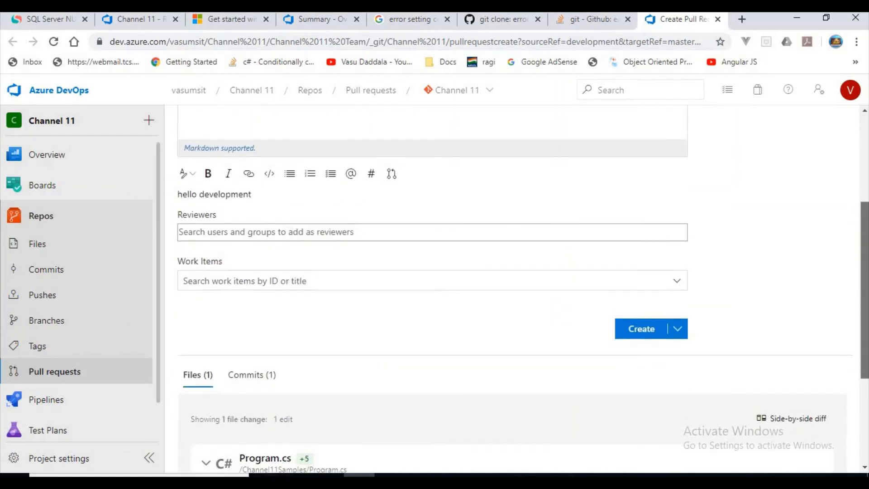
scroll(522, 290, "down", 4)
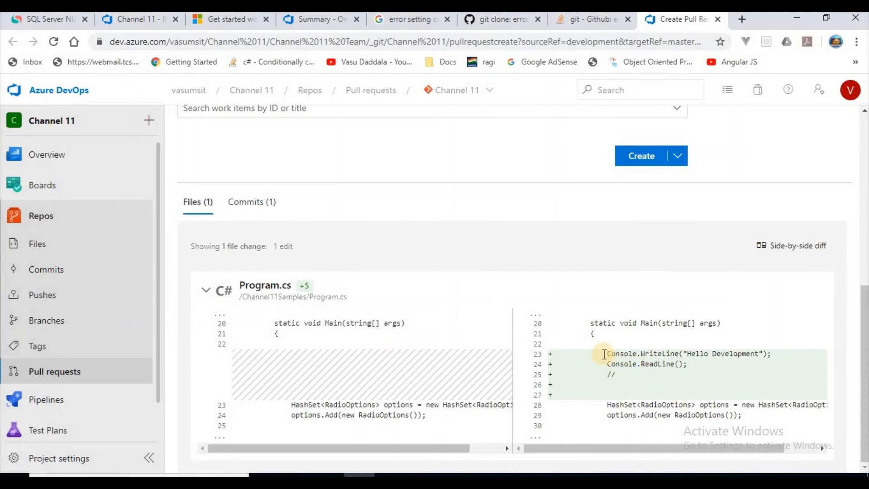
left_click_drag(601, 351, 632, 398)
left_click(613, 371)
scroll(388, 326, "up", 8)
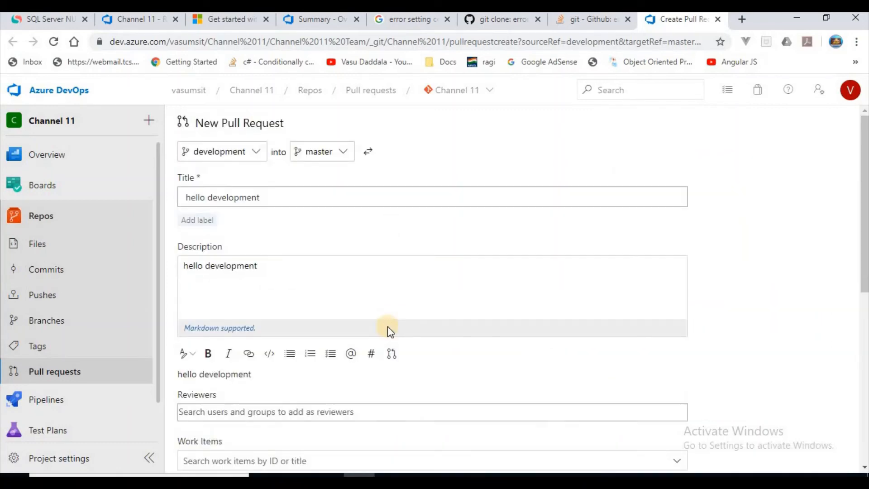
scroll(474, 302, "down", 7)
scroll(473, 302, "up", 7)
scroll(474, 302, "down", 7)
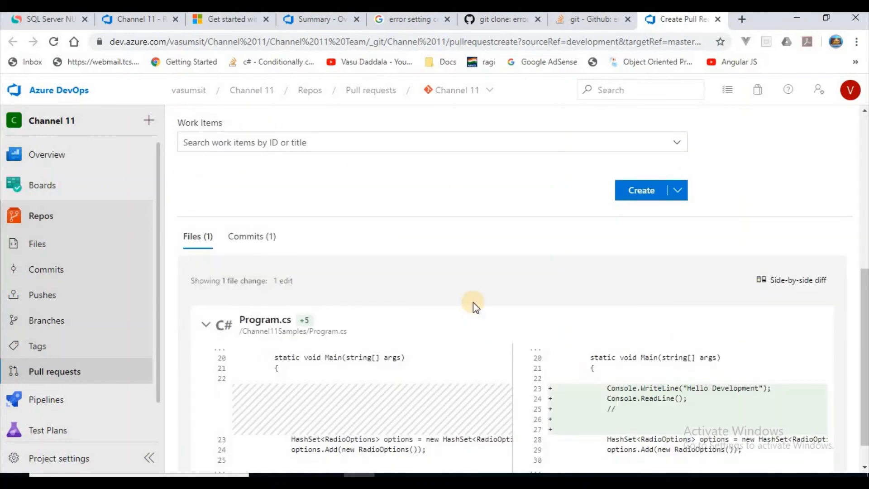
scroll(474, 302, "down", 1)
scroll(474, 302, "up", 7)
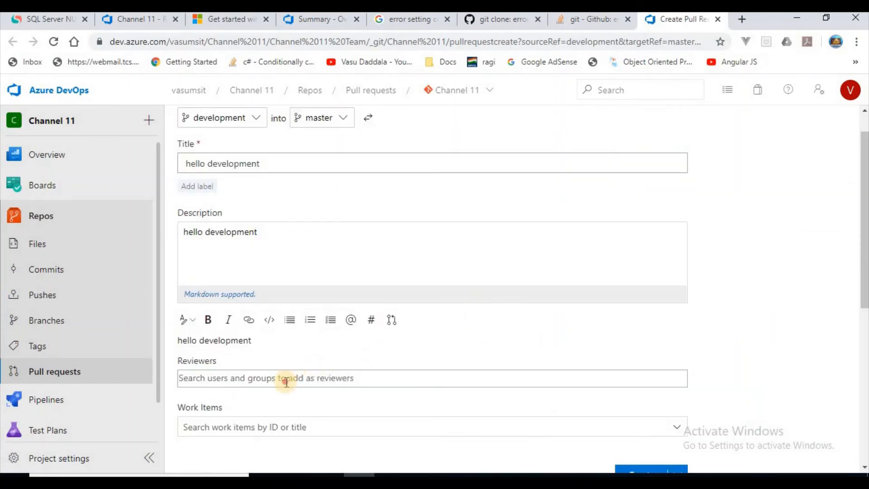
Add the first suggested user as reviewer and create the "hello development" pull request from development into master.
left_click(286, 380)
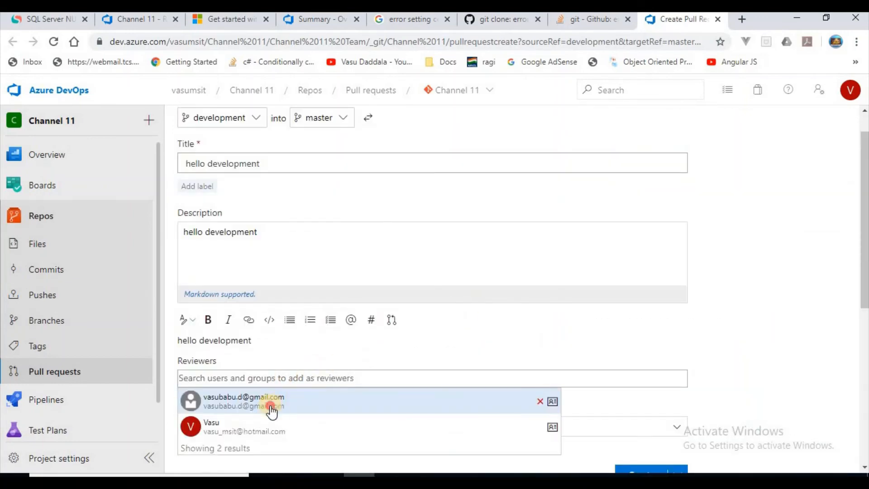
left_click(271, 407)
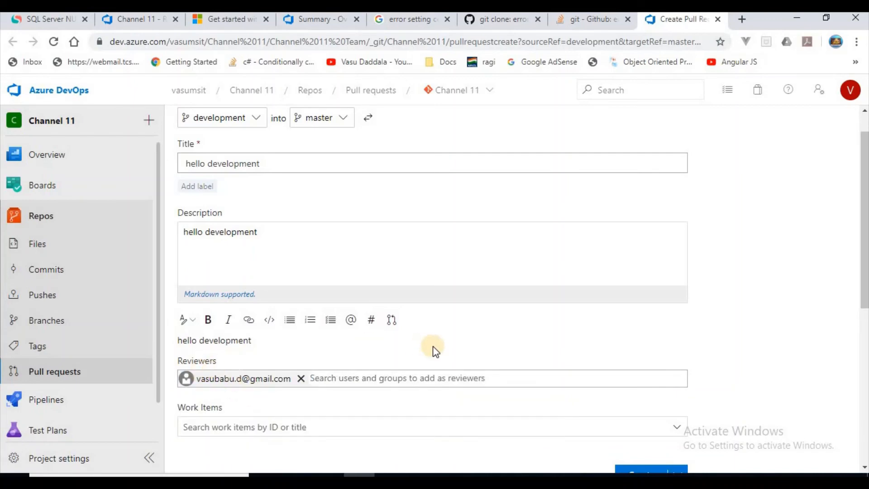
scroll(432, 345, "down", 7)
left_click(642, 159)
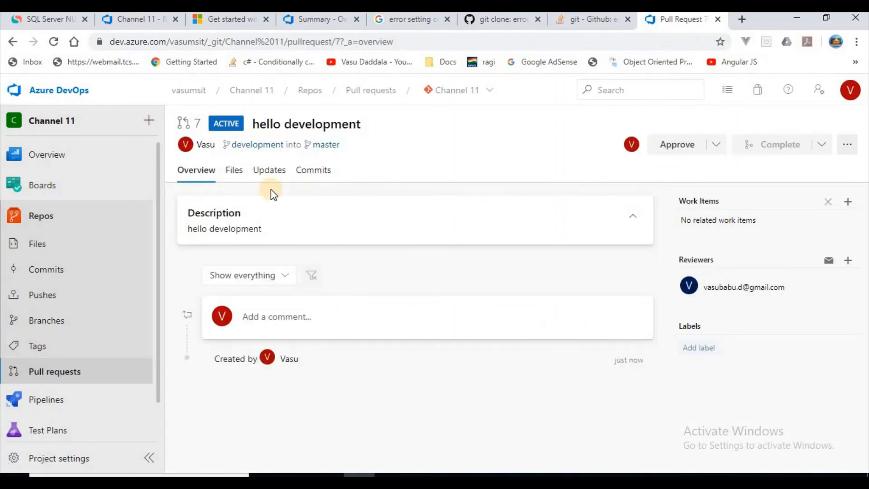
Add the comment "all good" to the Console.ReadLine line in the pull request's Program.cs changes and resolve it.
left_click(233, 171)
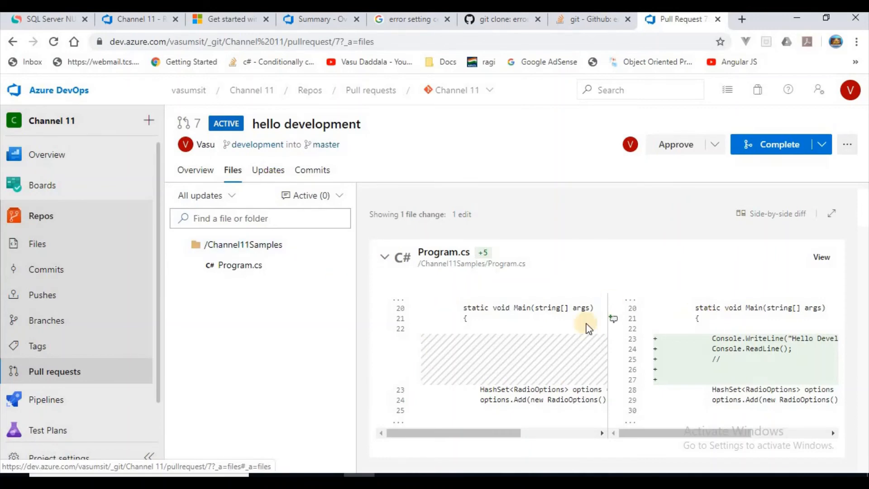
left_click(613, 349)
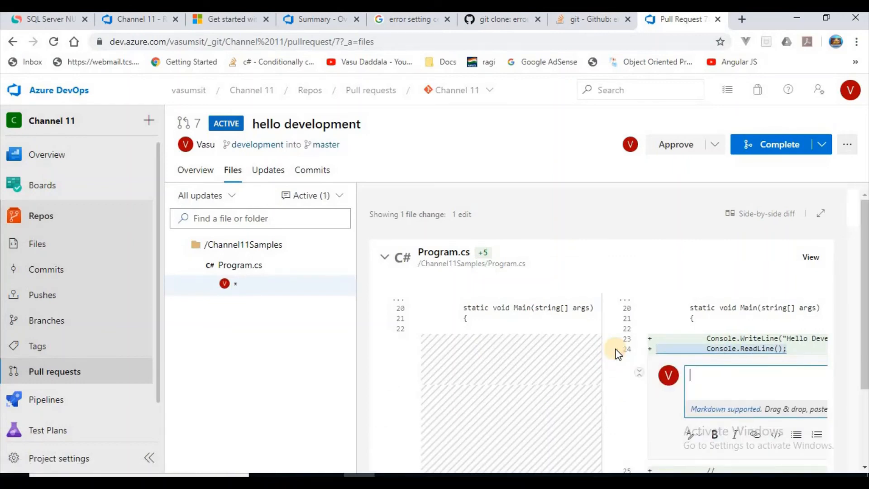
type("all good")
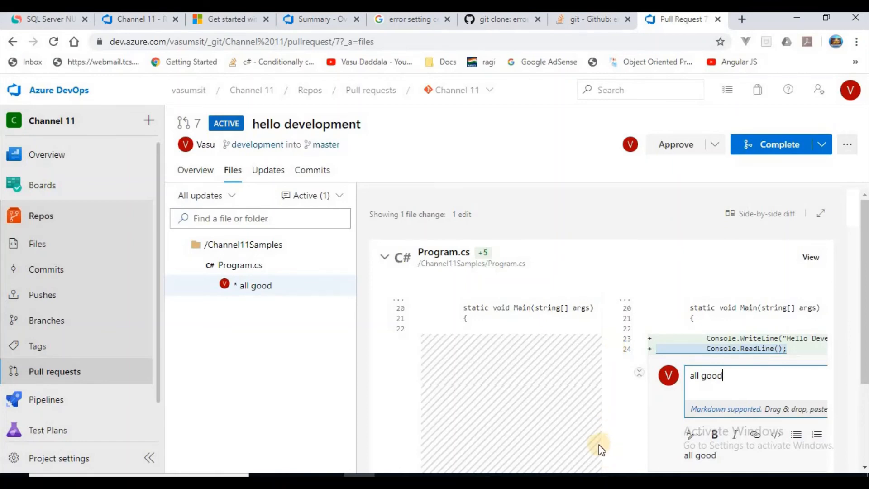
scroll(578, 438, "down", 3)
left_click_drag(654, 436, 727, 432)
left_click(759, 317)
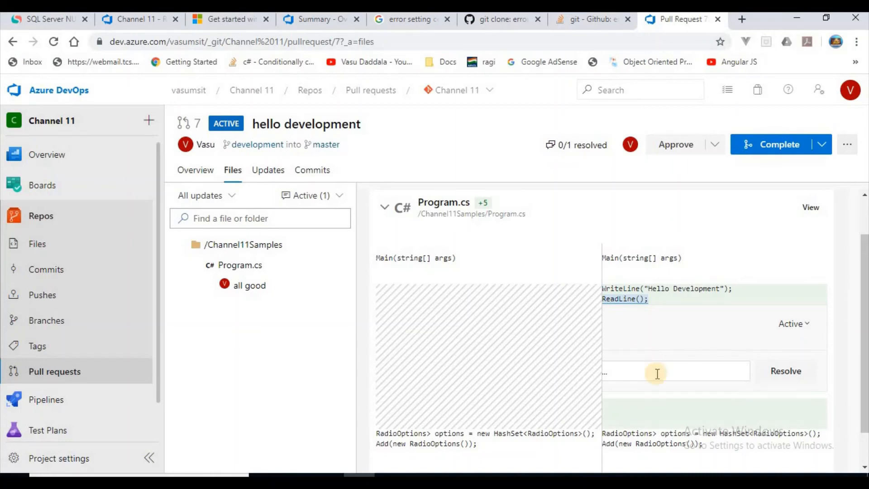
left_click(772, 368)
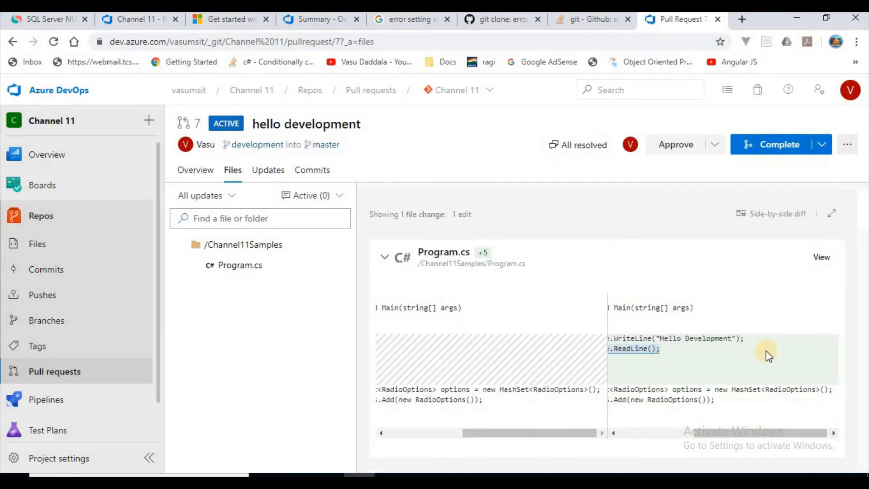
Approve the pull request and complete it as Merge (no fast-forward), with deletion of the development branch after merging turned off.
left_click(675, 145)
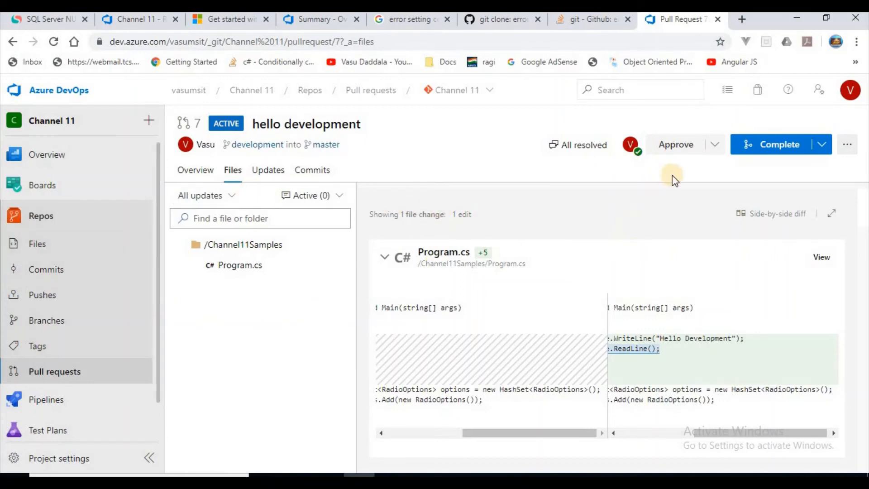
left_click(821, 144)
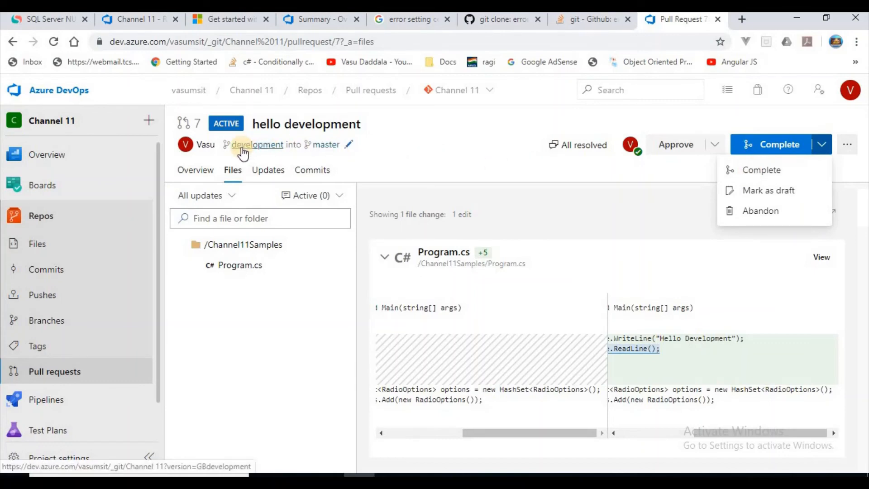
left_click(751, 169)
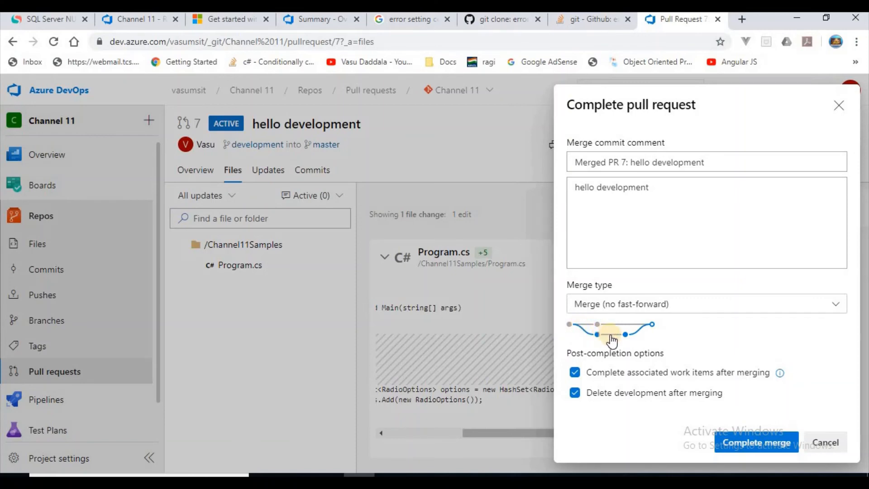
left_click(578, 394)
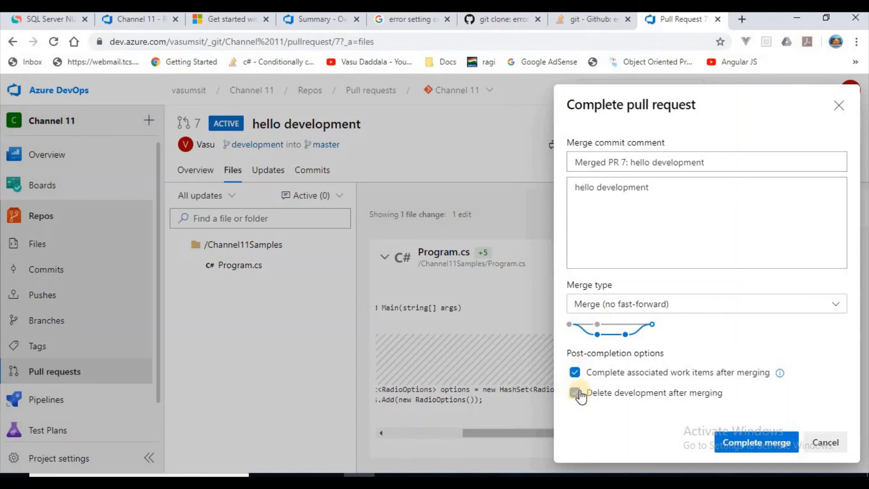
left_click(741, 443)
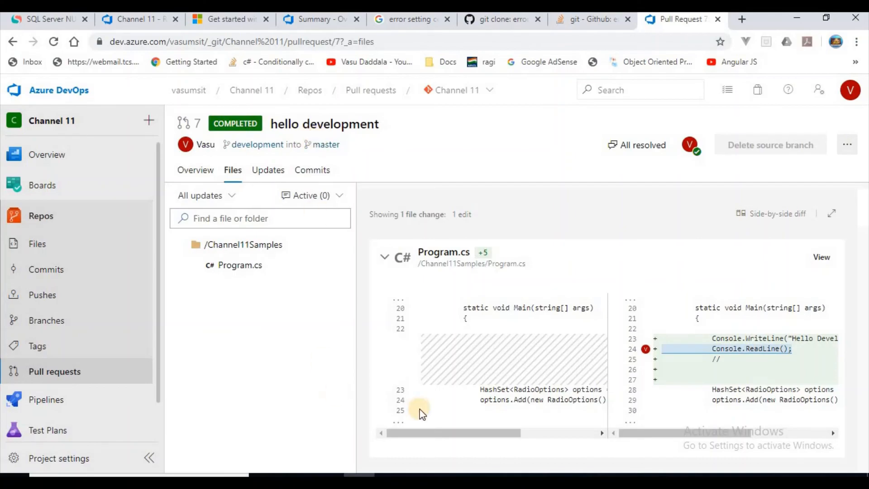
Switch back to Visual Studio and check out the master branch from the branch list.
left_click(515, 475)
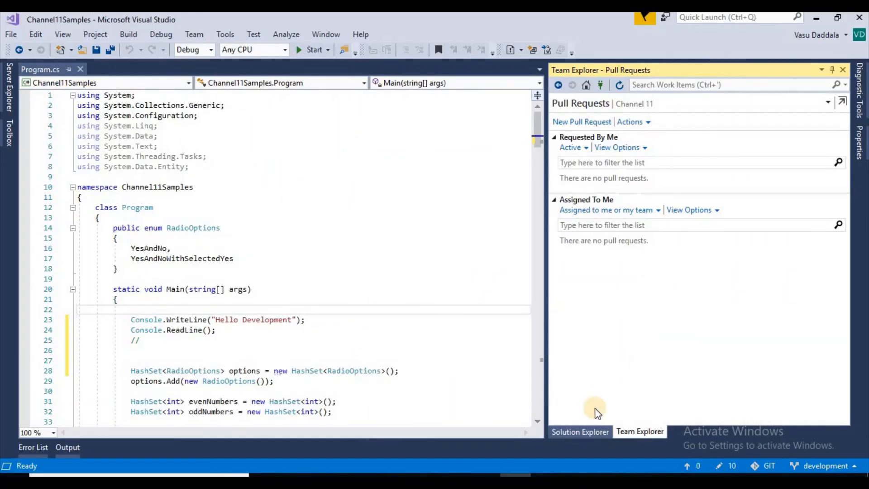
left_click(586, 436)
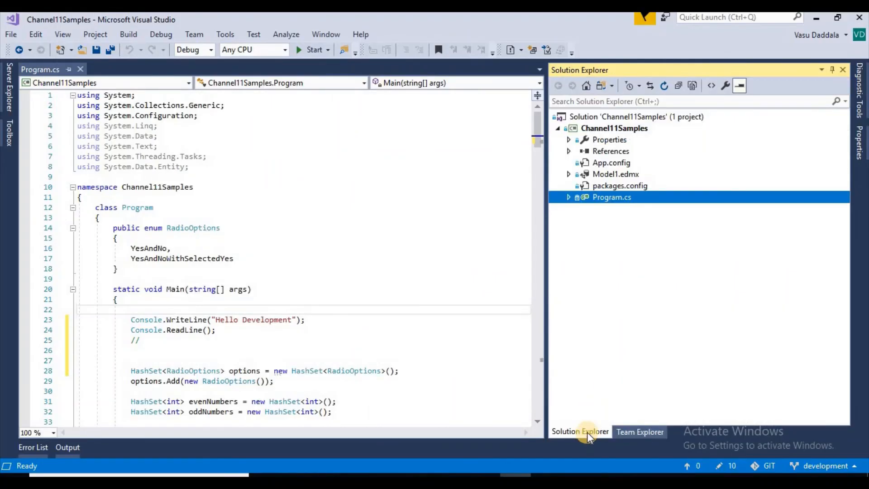
left_click(635, 432)
left_click(814, 466)
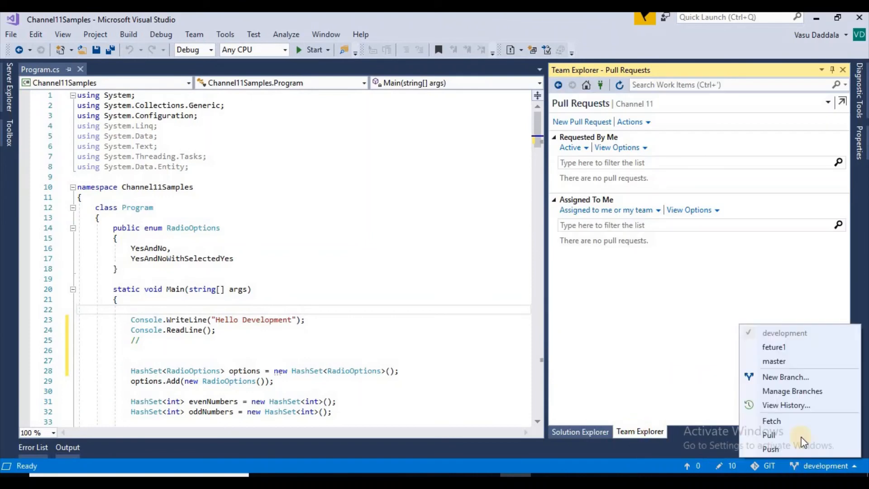
left_click(795, 395)
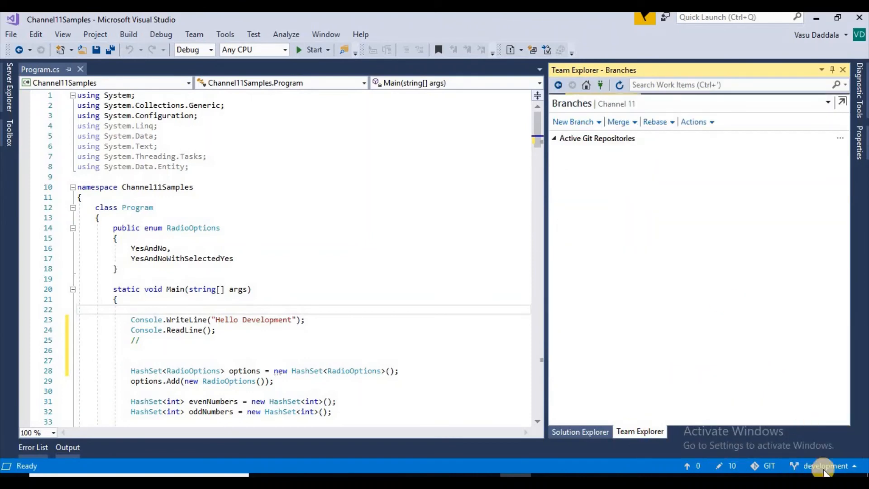
double_click(602, 207)
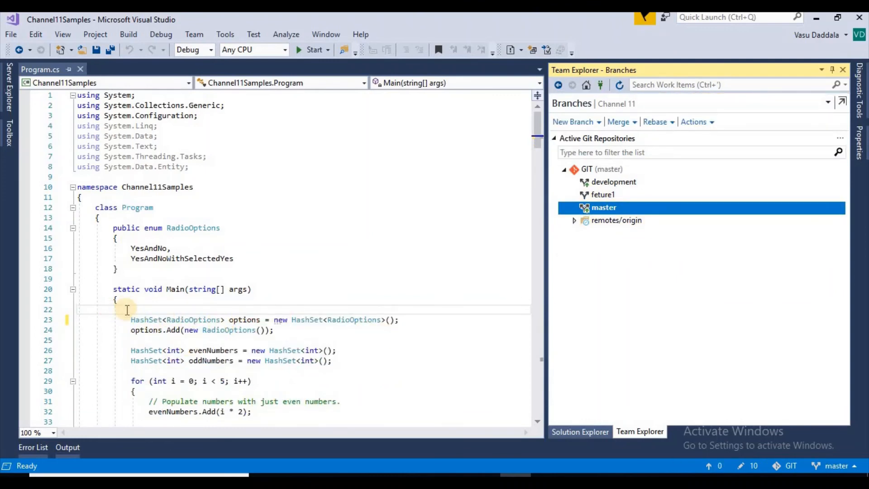
Inspect the start of the Main method in master's Program.cs and return to the Channel 11 project home.
left_click_drag(126, 311, 339, 346)
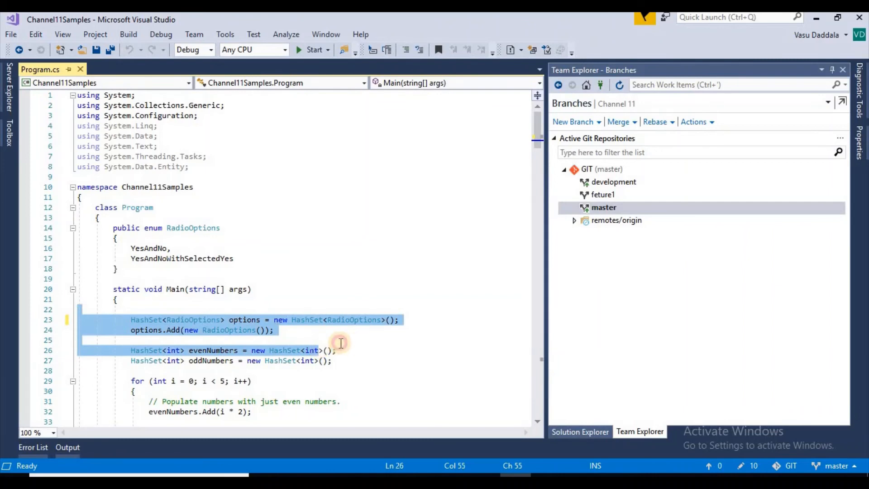
left_click(289, 335)
left_click(288, 333)
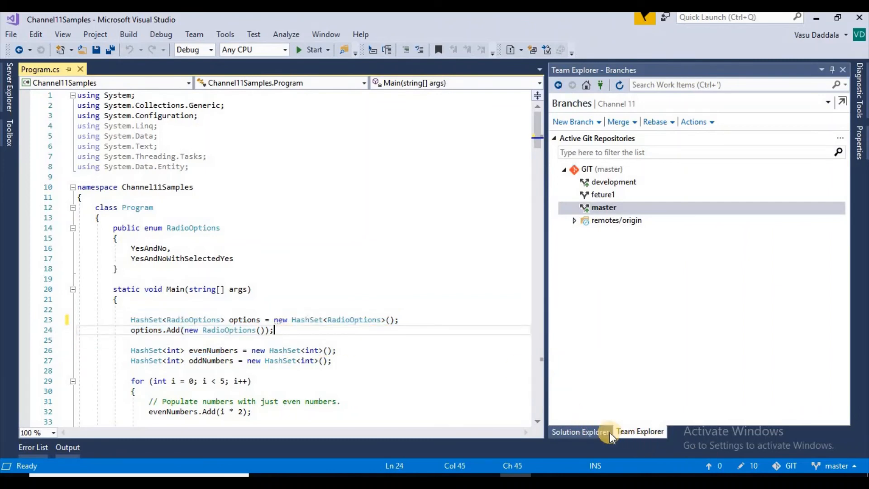
left_click(585, 90)
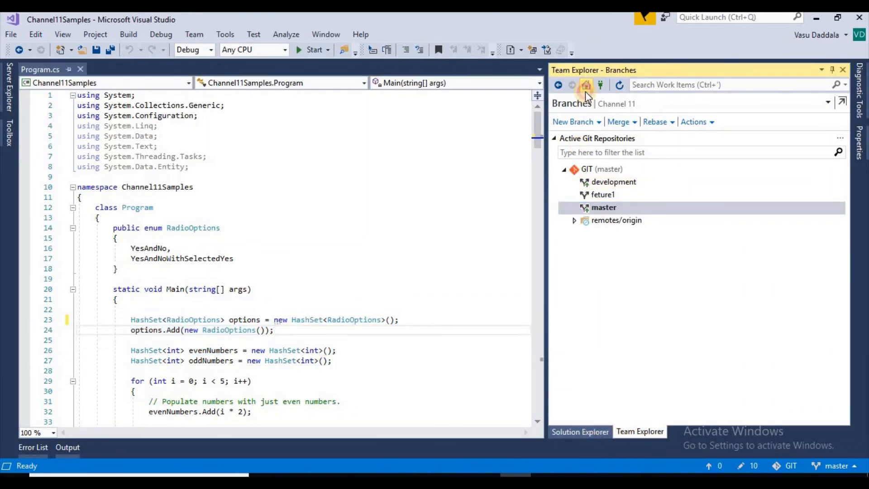
Synchronize the master branch with the remote repository and check the Console lines at the start of Main in Program.cs.
left_click(579, 220)
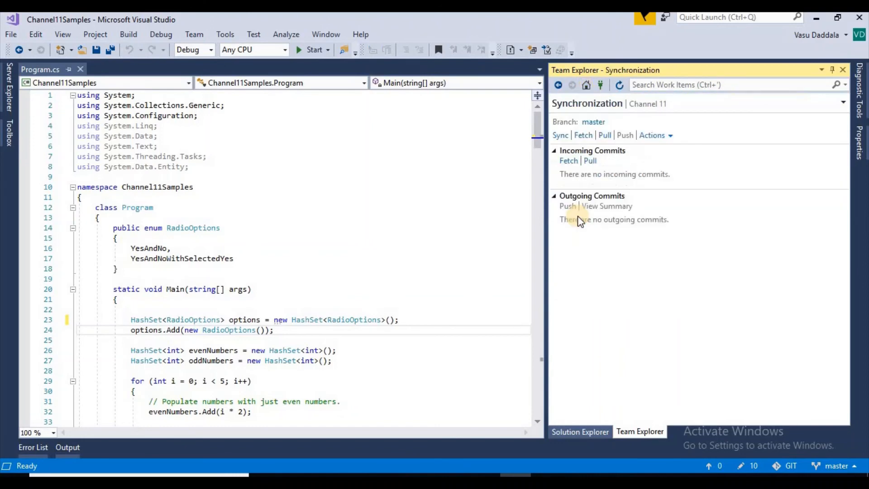
left_click(560, 135)
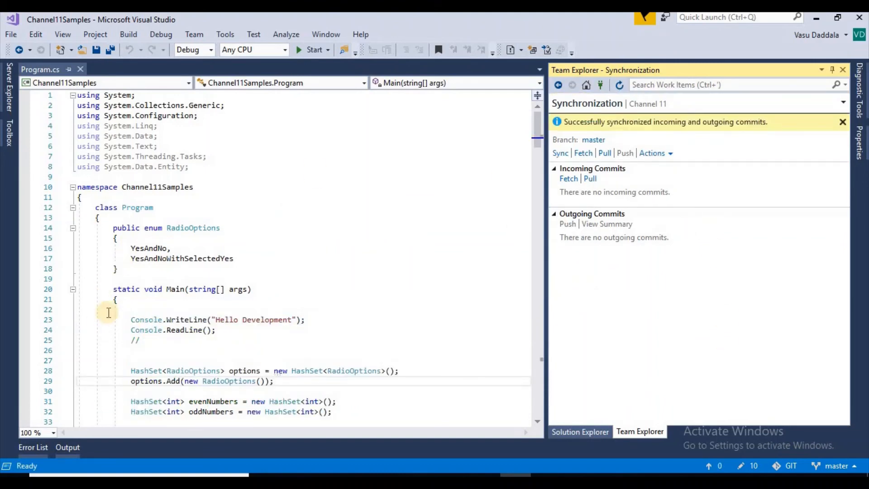
left_click_drag(132, 322, 270, 339)
left_click(272, 336)
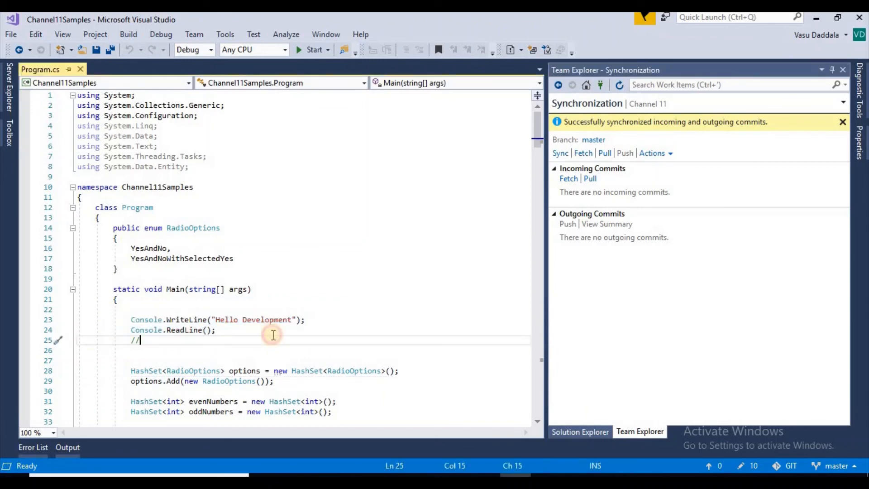
Fetch and pull incoming commits for the master branch.
left_click(582, 154)
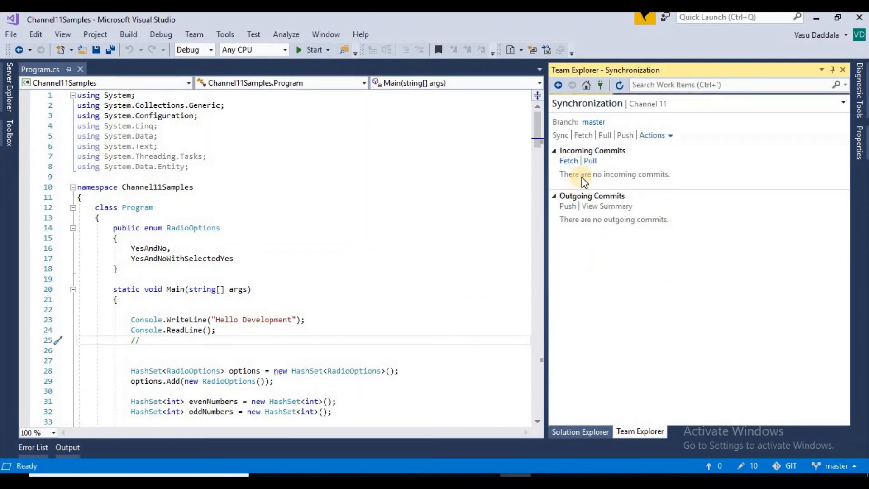
left_click(588, 161)
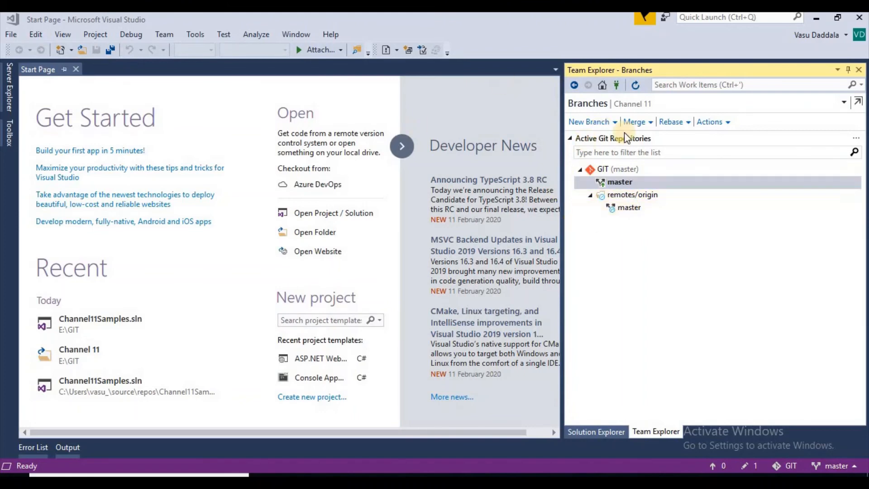
Create a local branch named feature2 from master, with checkout of the new branch kept on.
right_click(626, 181)
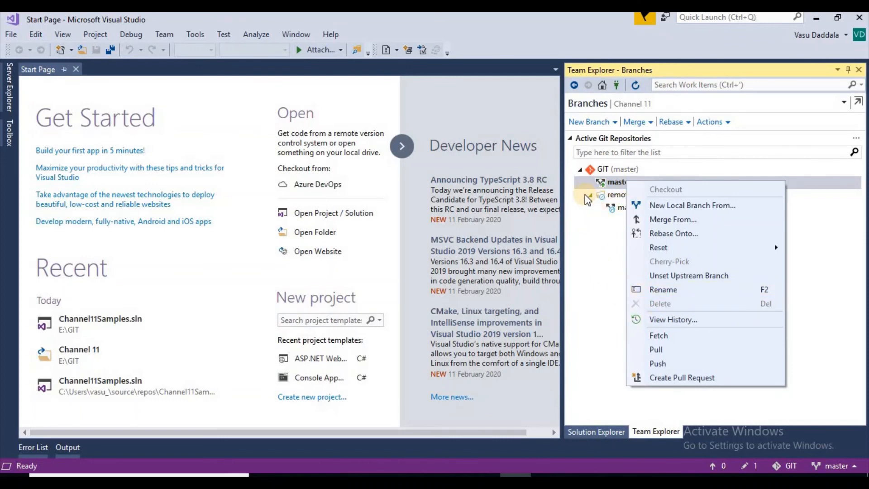
left_click(726, 205)
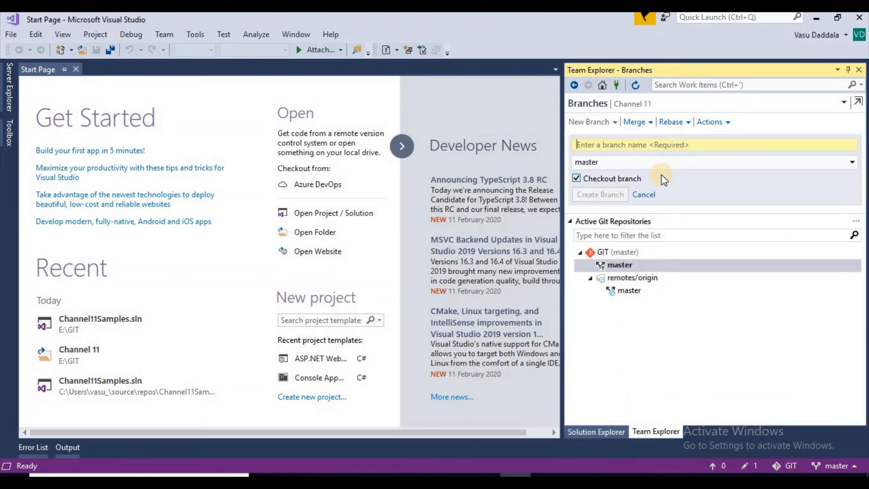
type("feature2")
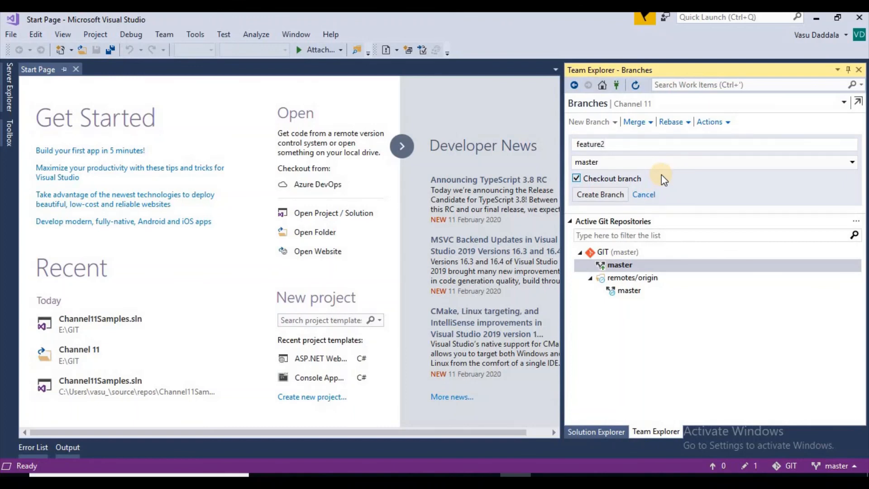
key("Return")
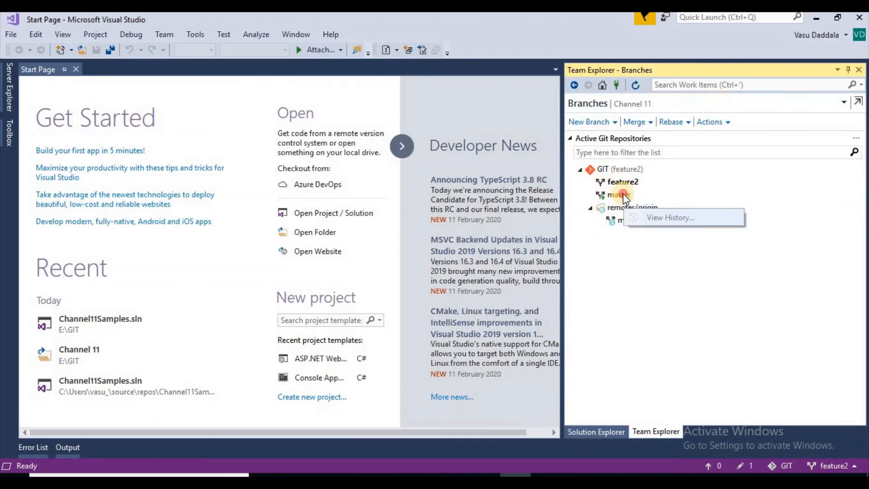
left_click(622, 194)
left_click(621, 183)
right_click(622, 183)
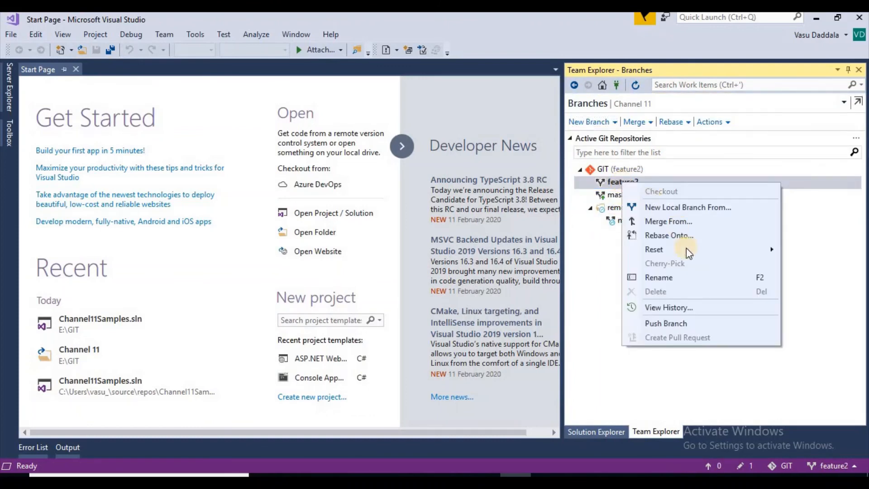
left_click(606, 184)
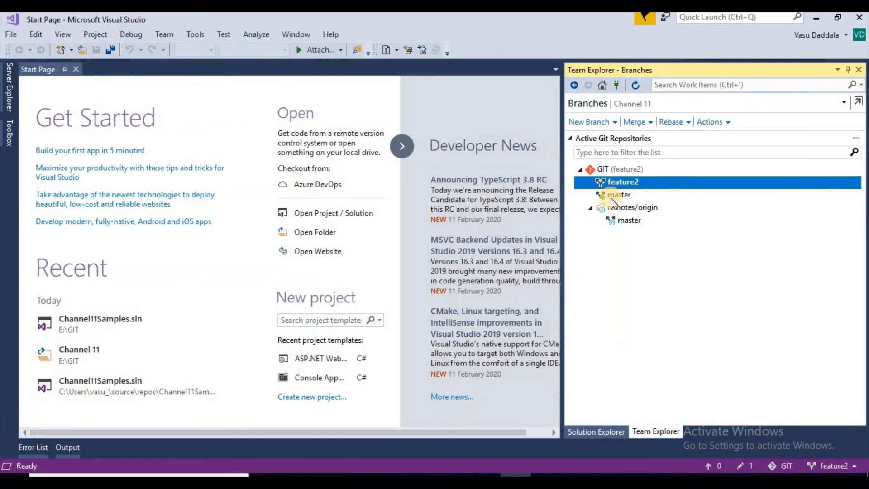
right_click(618, 182)
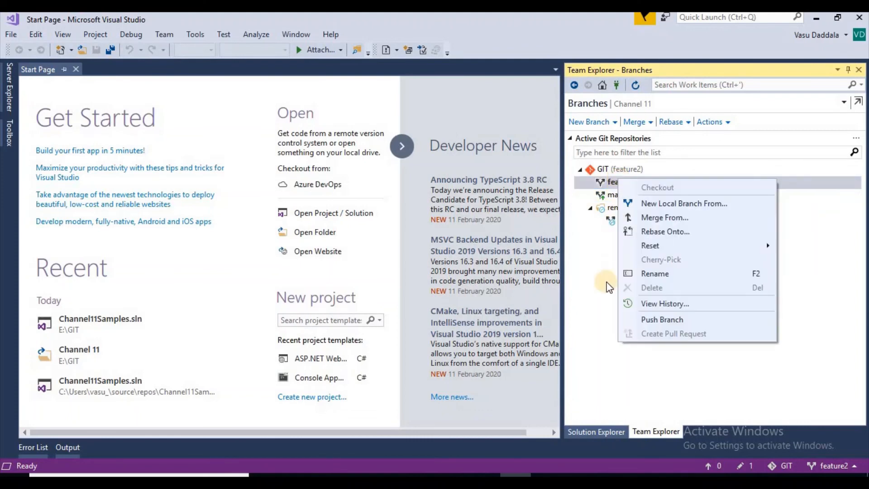
left_click(591, 255)
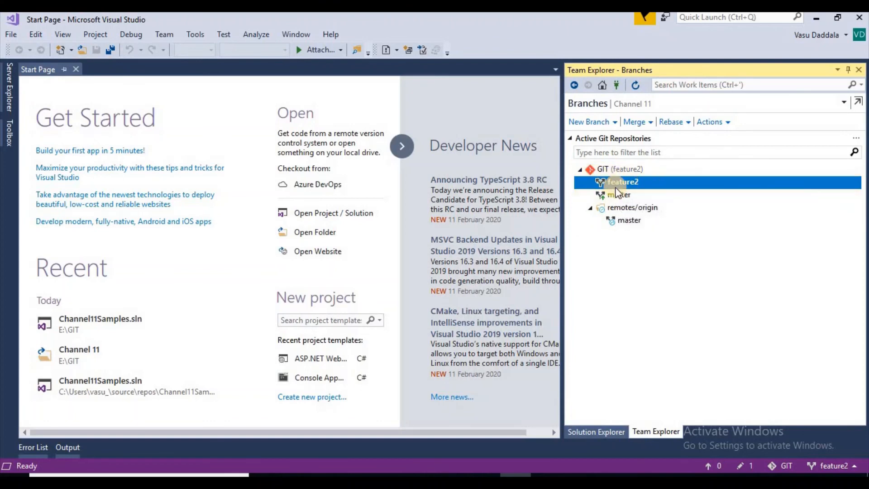
Try to push the local feature2 branch to the remote repository and read the Git source control output.
mouse_move(654, 185)
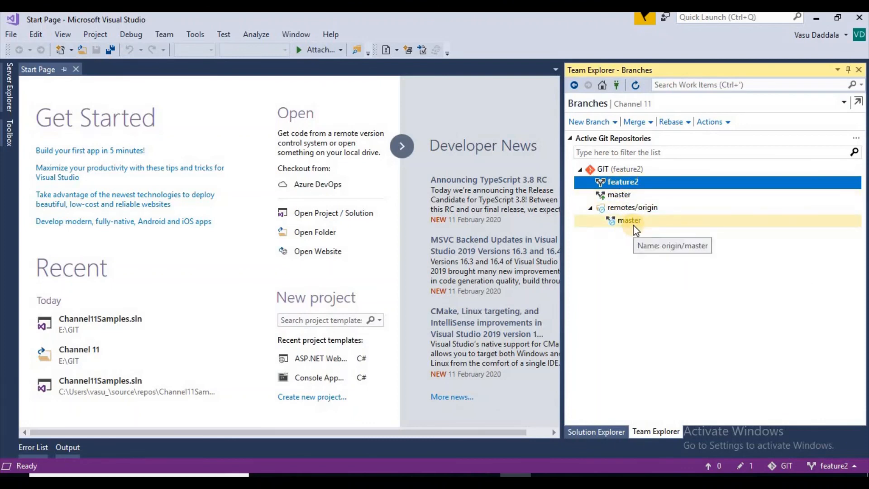
right_click(608, 181)
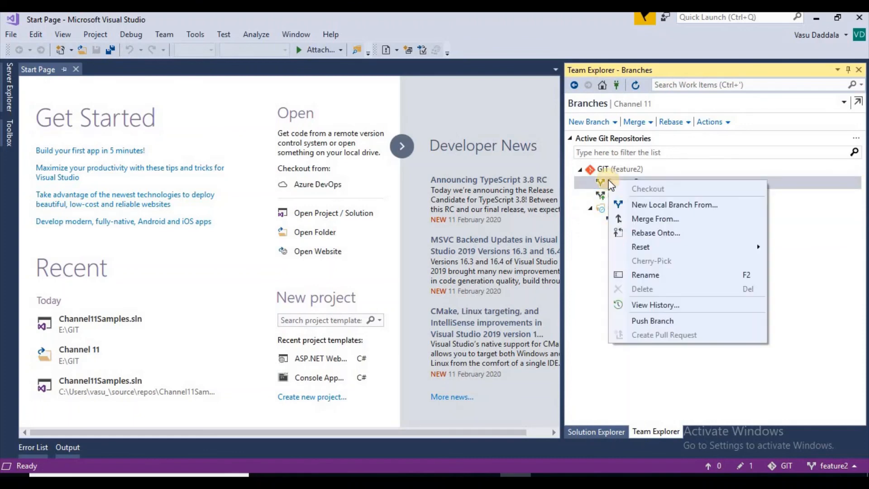
left_click(653, 321)
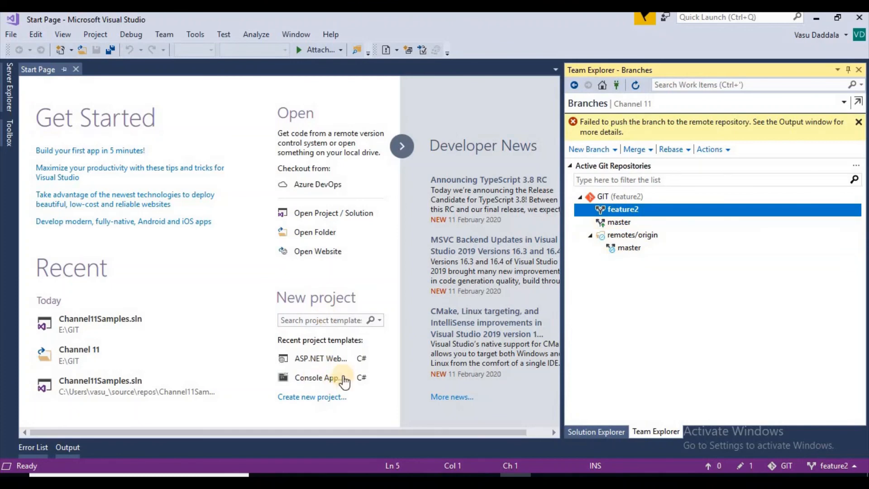
left_click(70, 447)
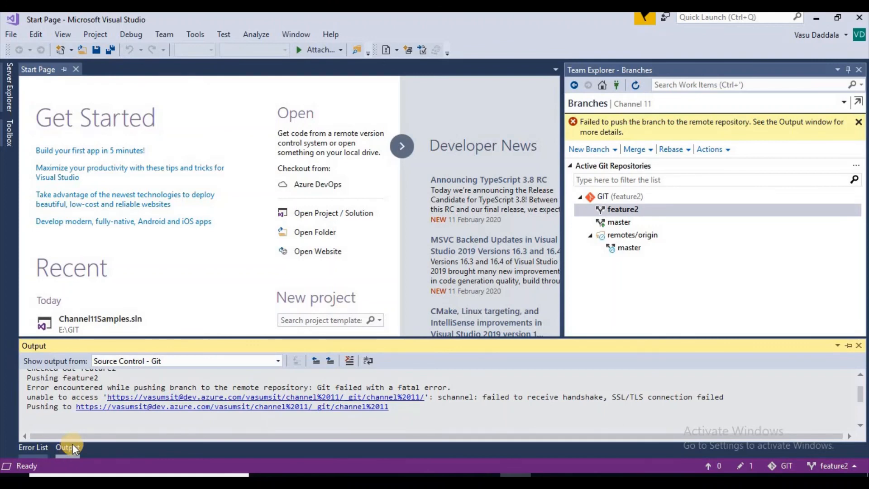
Refresh the branch list and push the local feature2 branch to origin again.
left_click(635, 85)
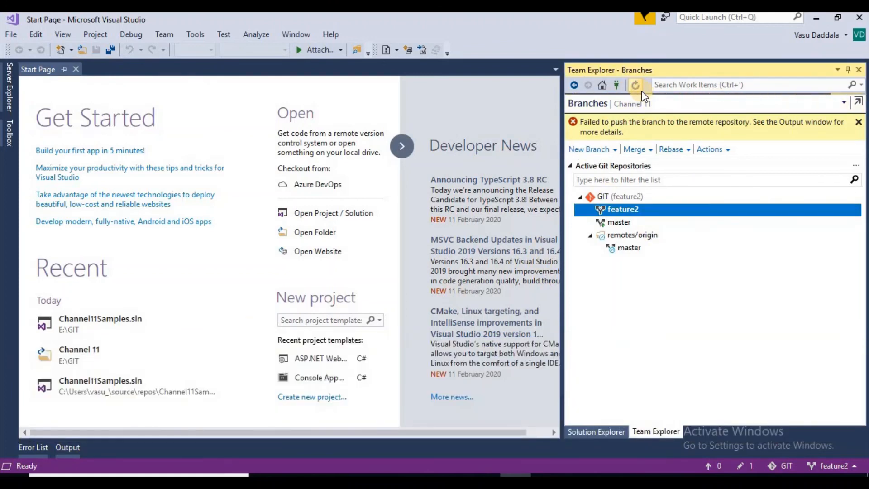
left_click(625, 184)
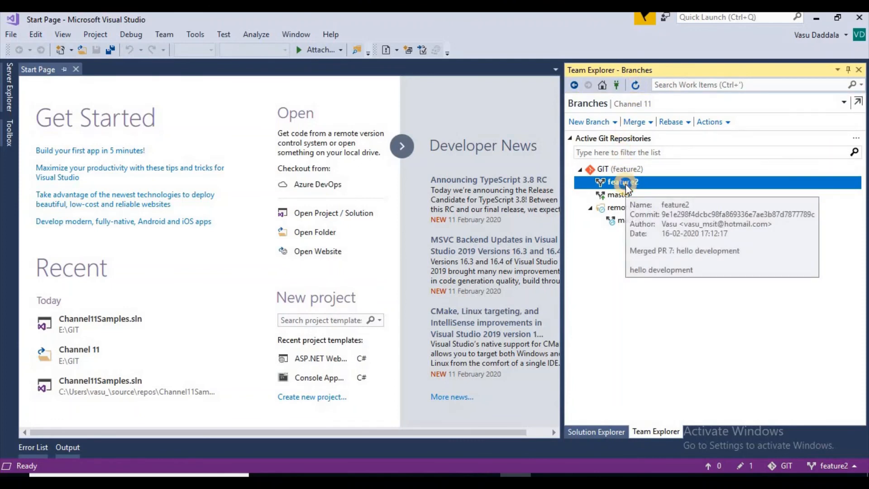
right_click(626, 184)
left_click(672, 325)
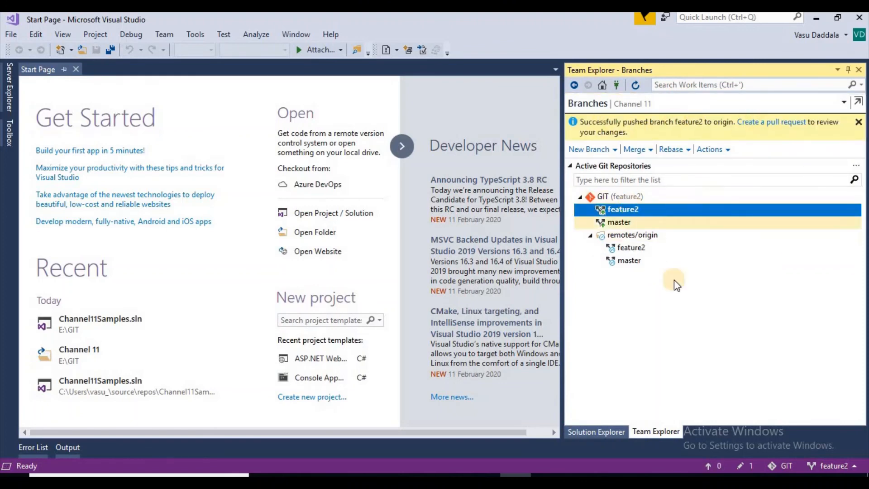
right_click(634, 246)
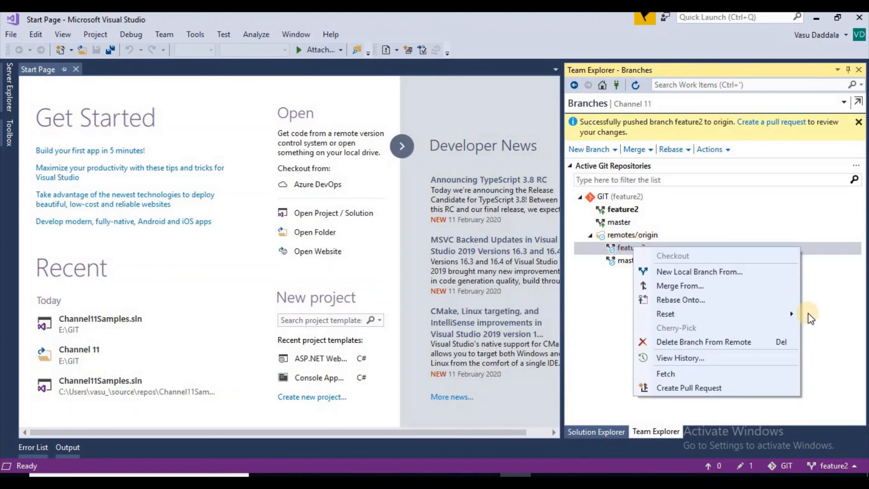
left_click(580, 291)
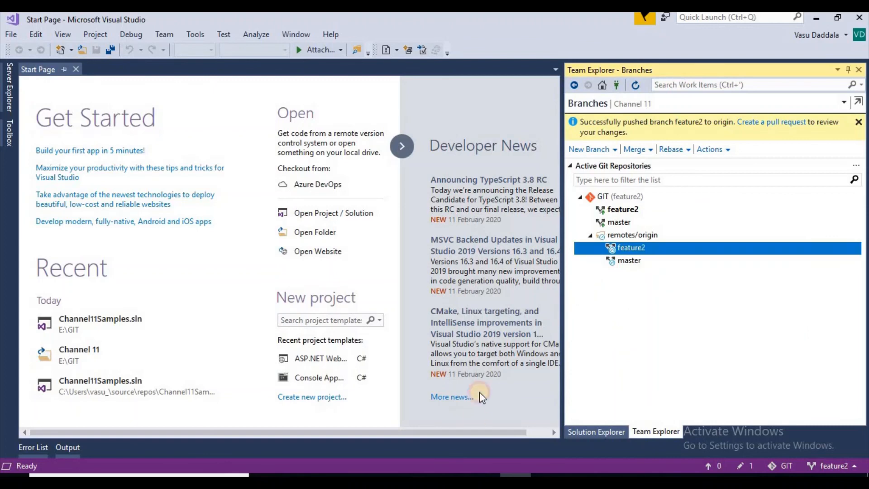
Switch to Azure DevOps in the browser and check the Channel 11 repository's branch list for feature2.
left_click(359, 480)
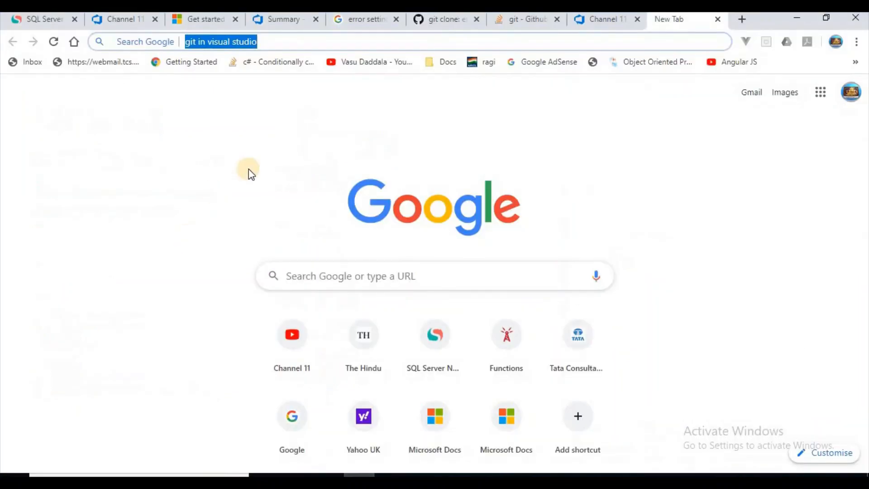
left_click(591, 20)
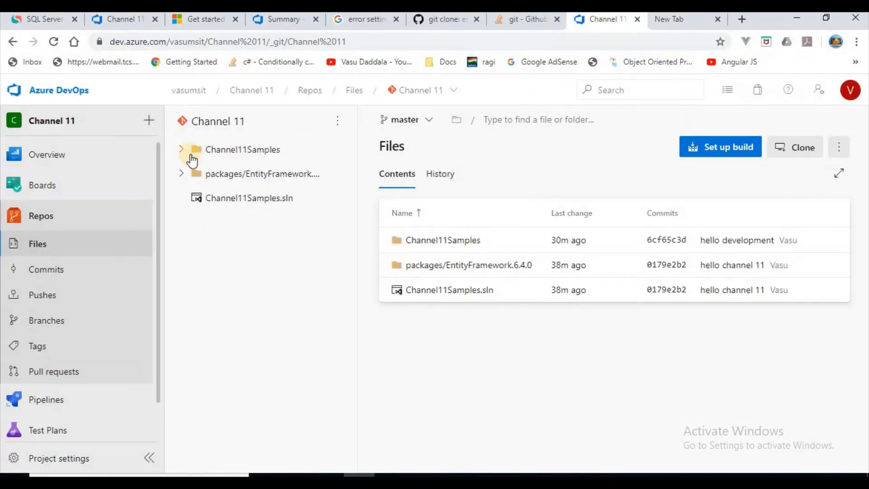
left_click(47, 225)
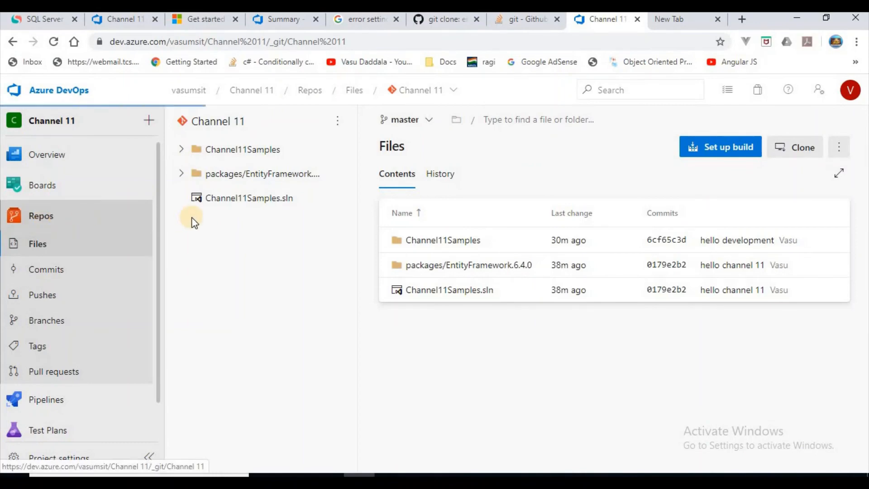
left_click(398, 121)
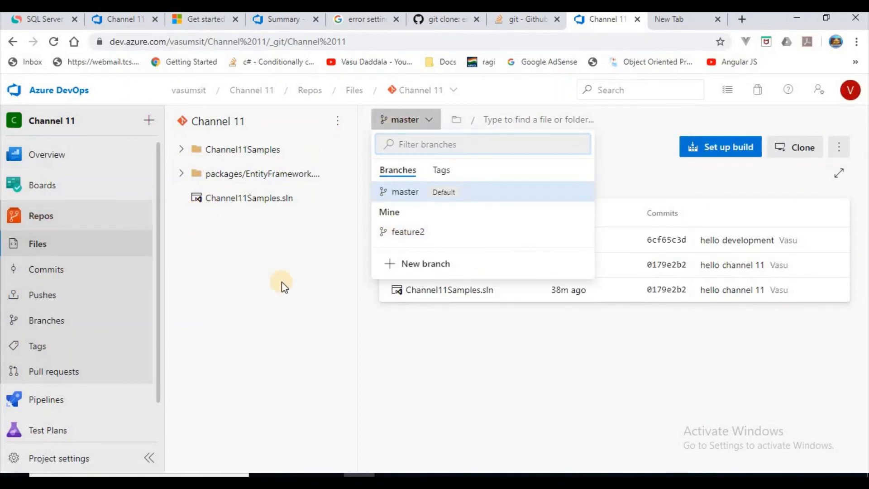
left_click(337, 335)
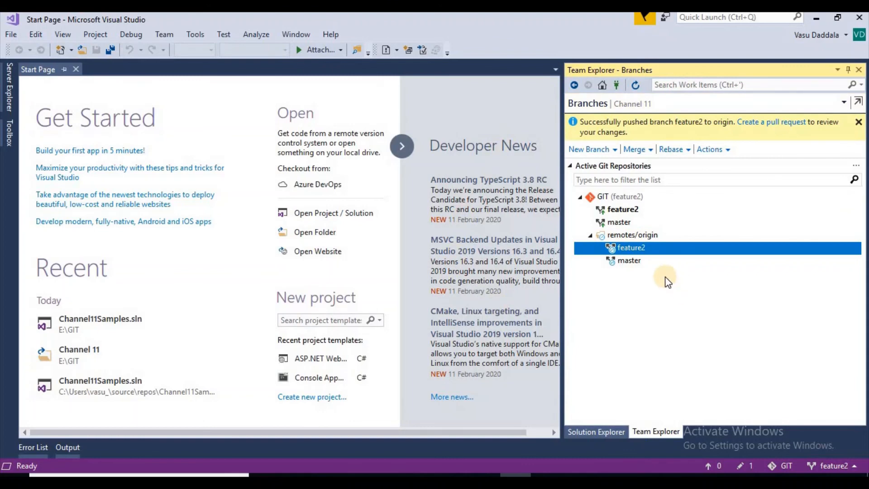
View the Microsoft Docs tutorial on committing and sharing code in the browser, and return to Visual Studio.
left_click(359, 475)
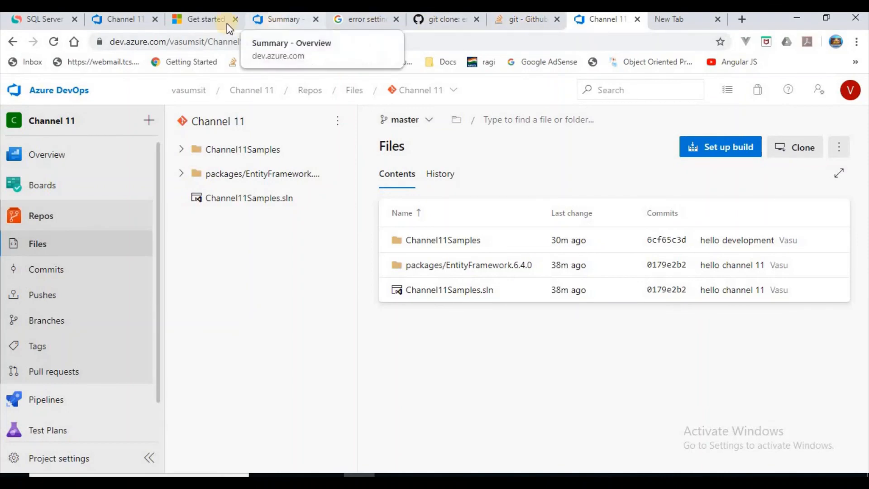
left_click(210, 19)
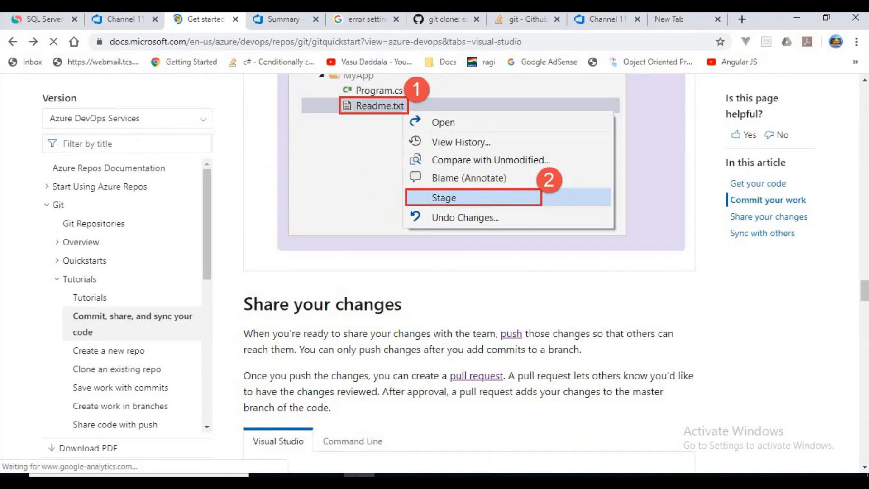
left_click(515, 480)
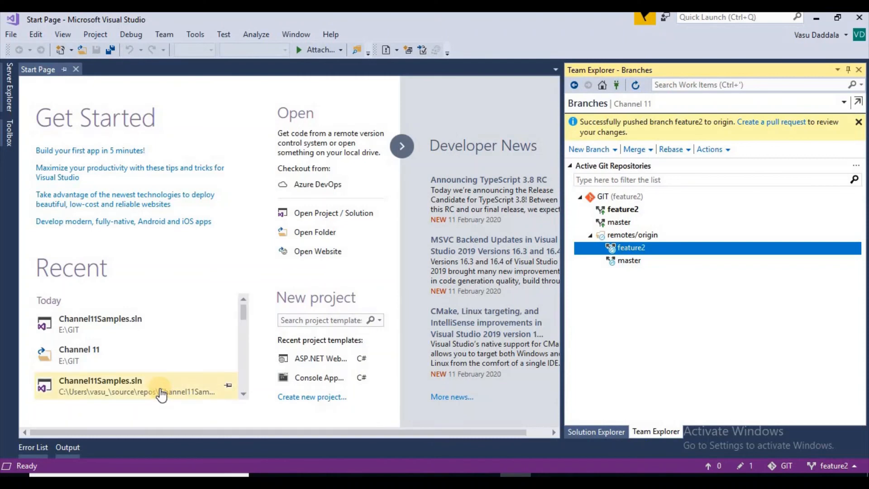